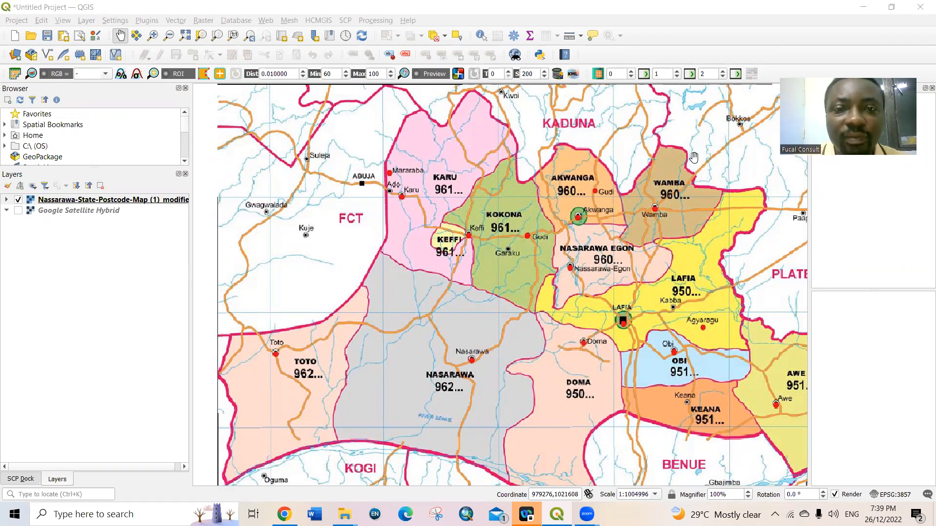
{"action": "left_click_drag", "start_coordinate": [532, 215], "coordinate": [535, 210]}
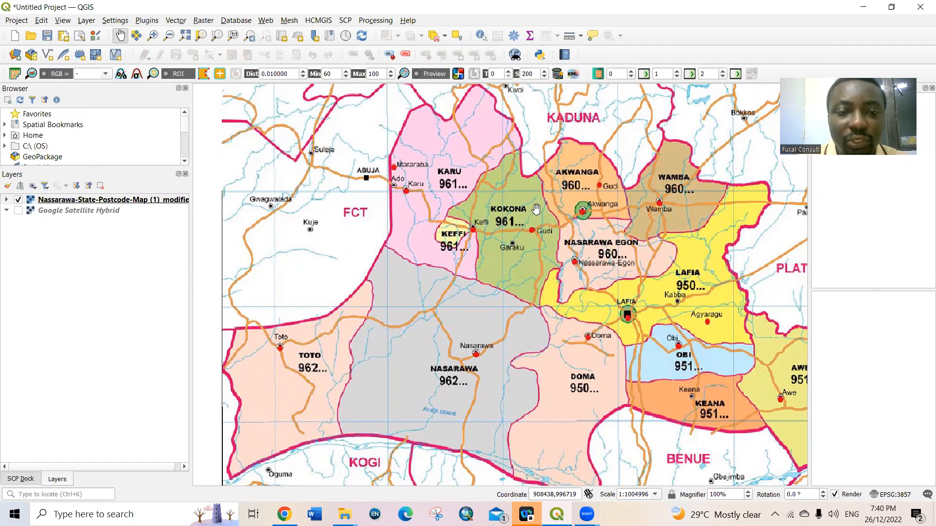
{"action": "left_click_drag", "start_coordinate": [499, 230], "coordinate": [498, 239]}
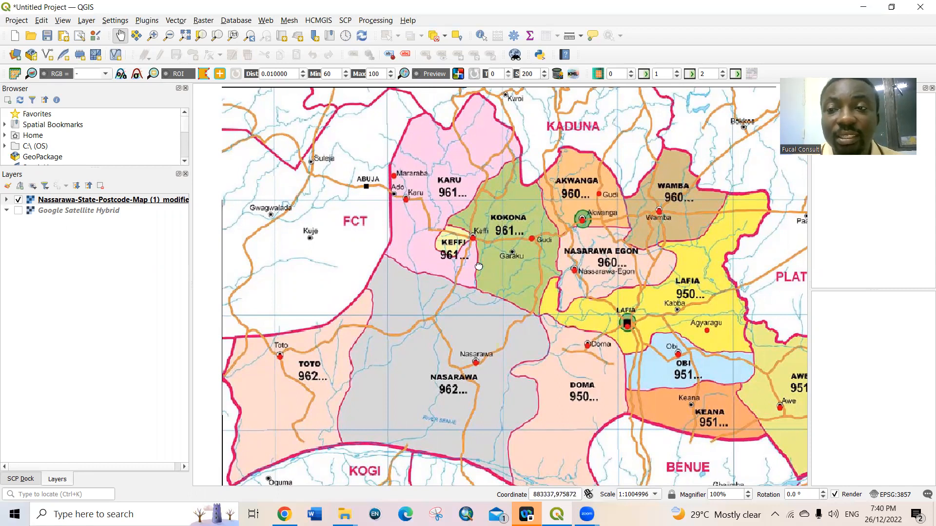
{"action": "left_click_drag", "start_coordinate": [478, 263], "coordinate": [480, 271]}
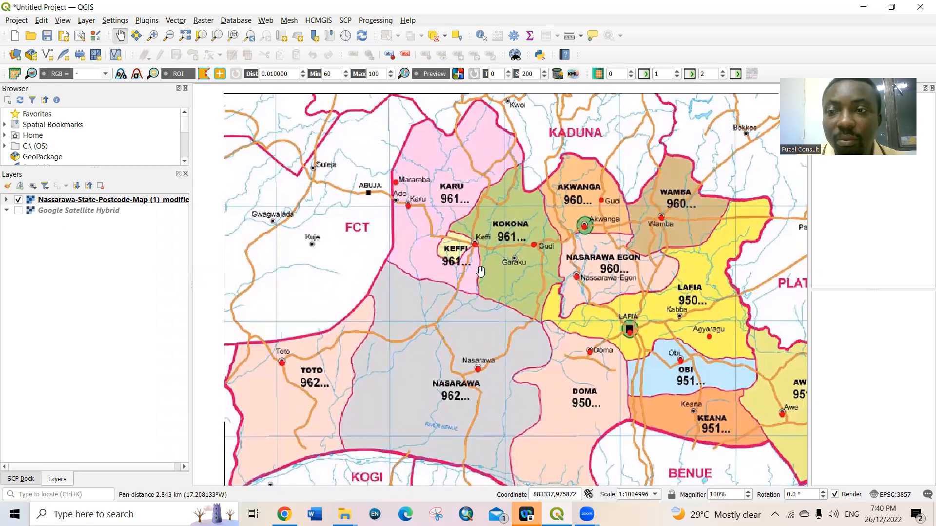
{"action": "left_click_drag", "start_coordinate": [480, 278], "coordinate": [481, 264]}
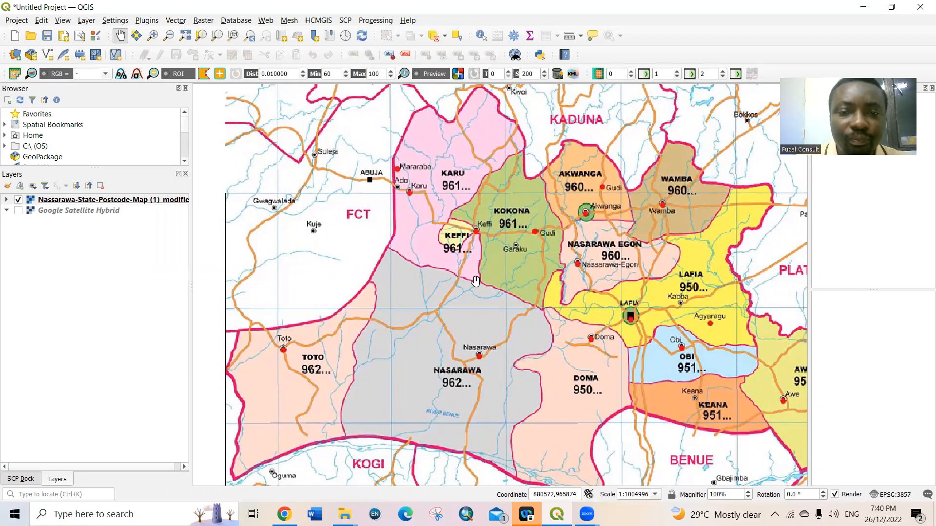
{"action": "mouse_move", "coordinate": [473, 281]}
{"action": "left_mouse_down"}
{"action": "mouse_move", "coordinate": [462, 276]}
{"action": "mouse_move", "coordinate": [460, 287]}
{"action": "left_mouse_up"}
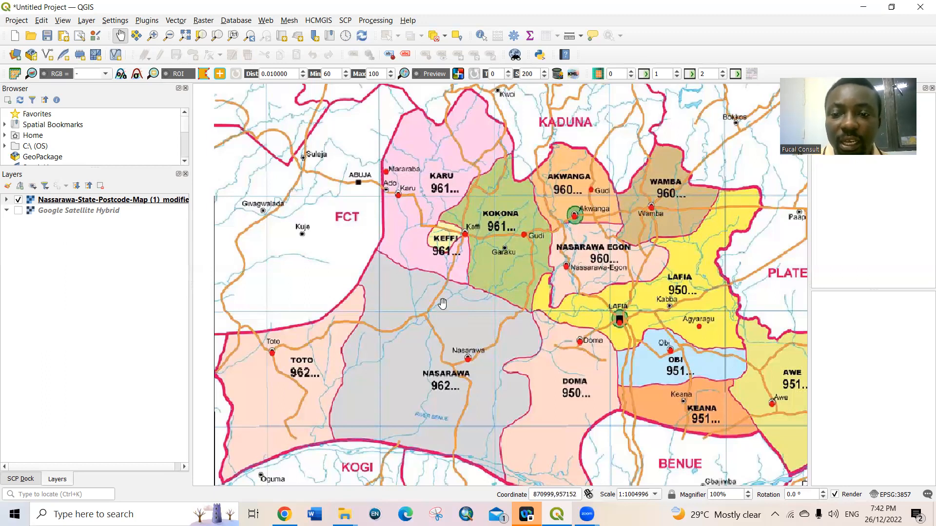
{"action": "mouse_move", "coordinate": [483, 316]}
{"action": "left_mouse_down"}
{"action": "mouse_move", "coordinate": [485, 307]}
{"action": "mouse_move", "coordinate": [484, 325]}
{"action": "left_mouse_up"}
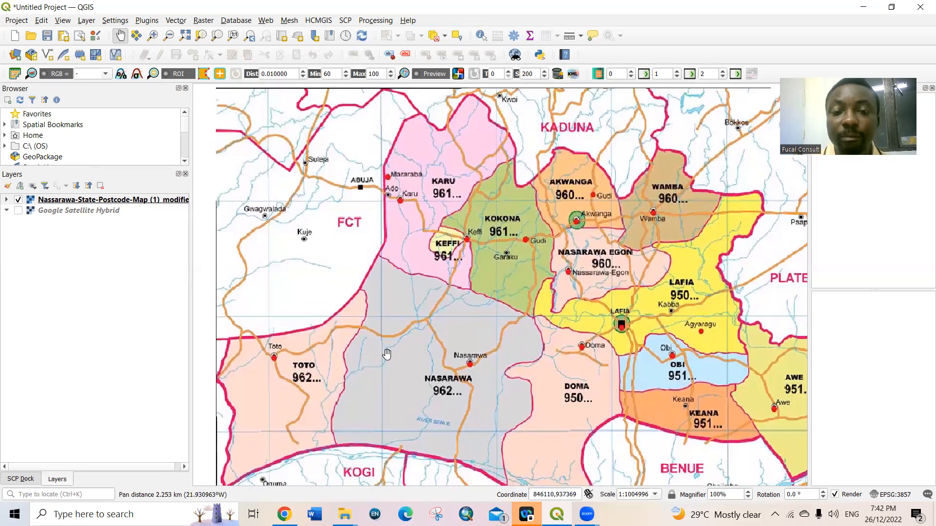
{"action": "left_click_drag", "start_coordinate": [386, 355], "coordinate": [391, 340]}
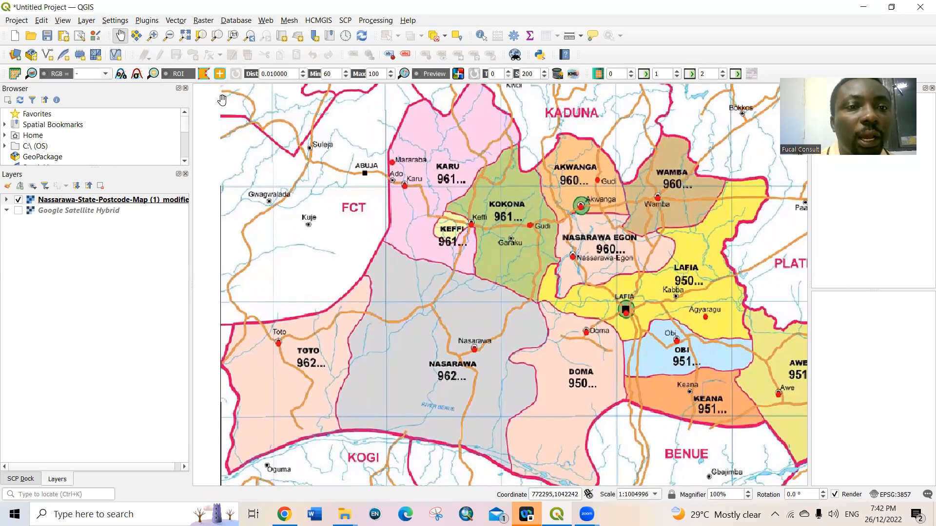
- Start a new shapefile layer and set its file to Nas Boundary in the GEOREFERENCING\QGIS folder
{"action": "left_click", "coordinate": [90, 21]}
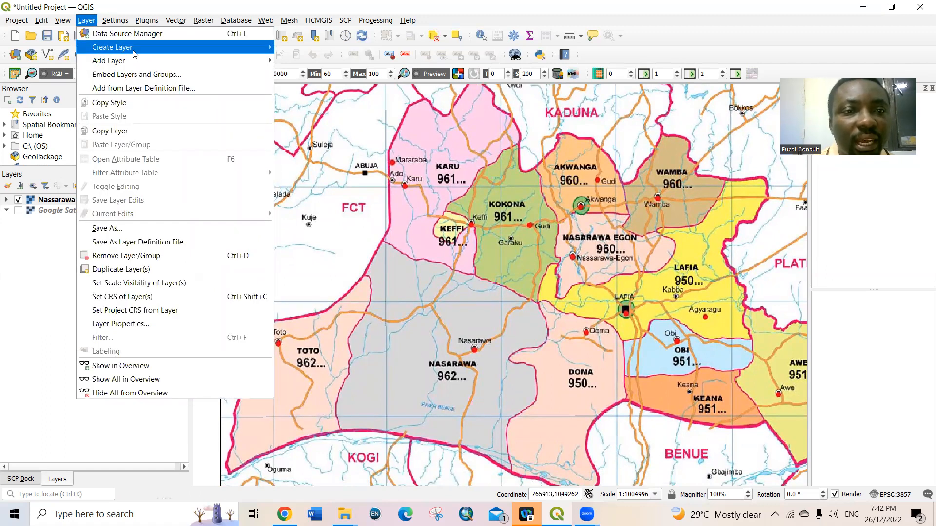
{"action": "mouse_move", "coordinate": [157, 61]}
{"action": "mouse_move", "coordinate": [214, 51]}
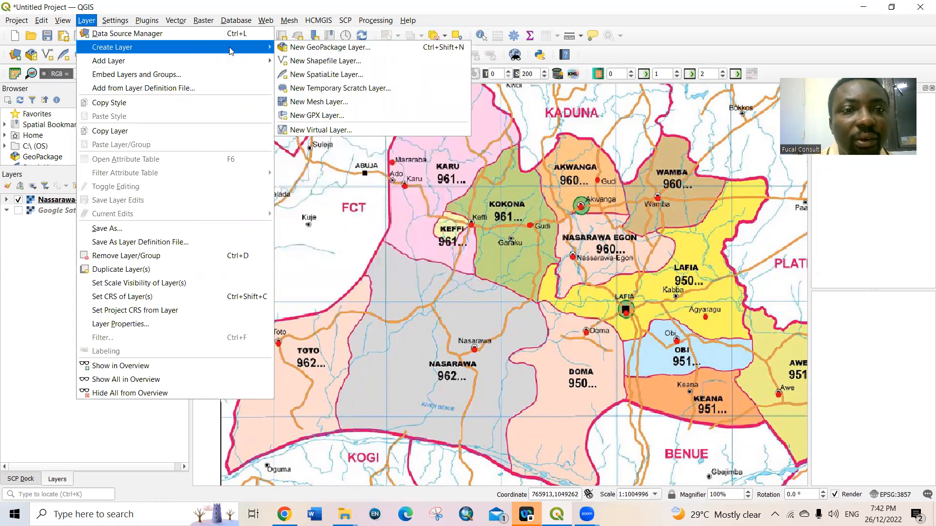
{"action": "left_click", "coordinate": [324, 62]}
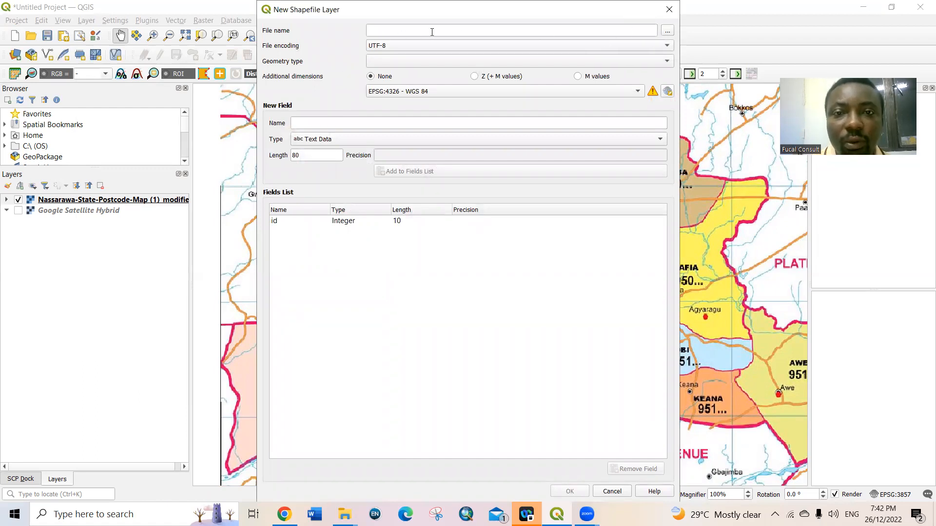
{"action": "left_click", "coordinate": [667, 31]}
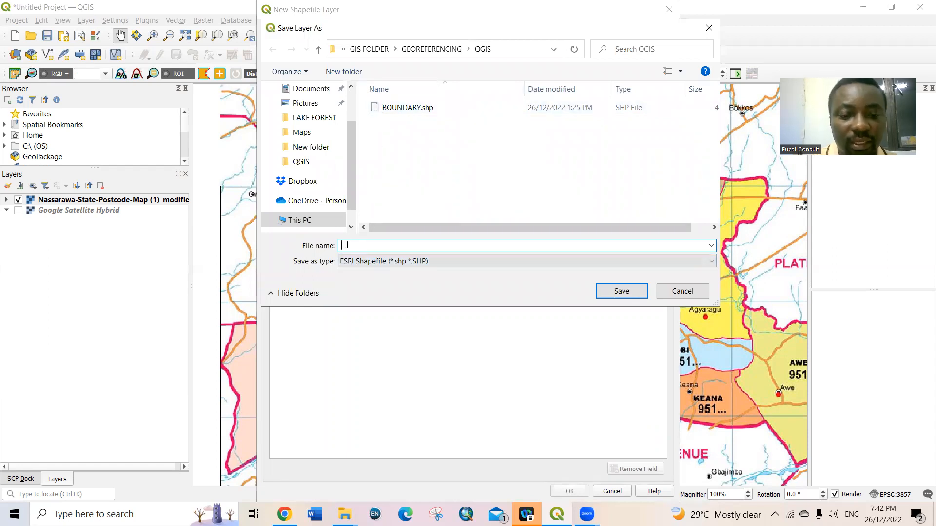
{"action": "type", "text": "Nas"}
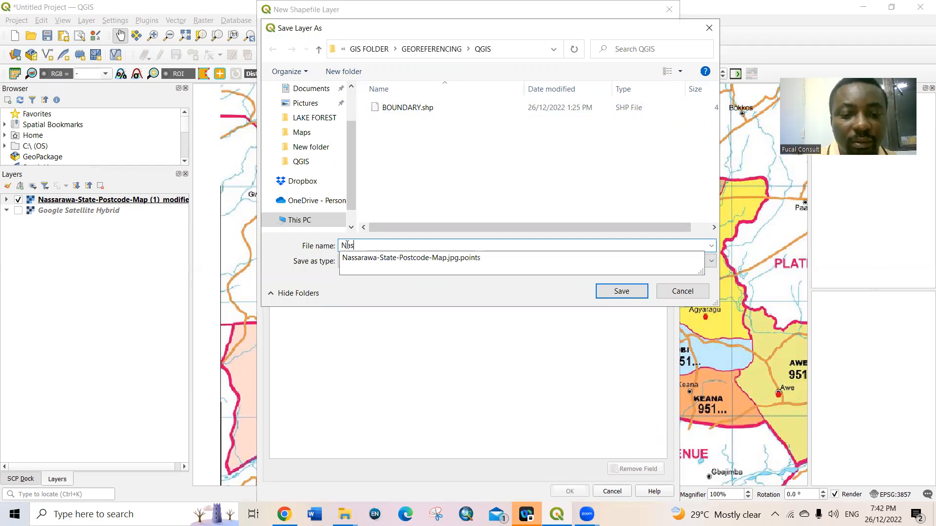
{"action": "type", "text": " Boundary"}
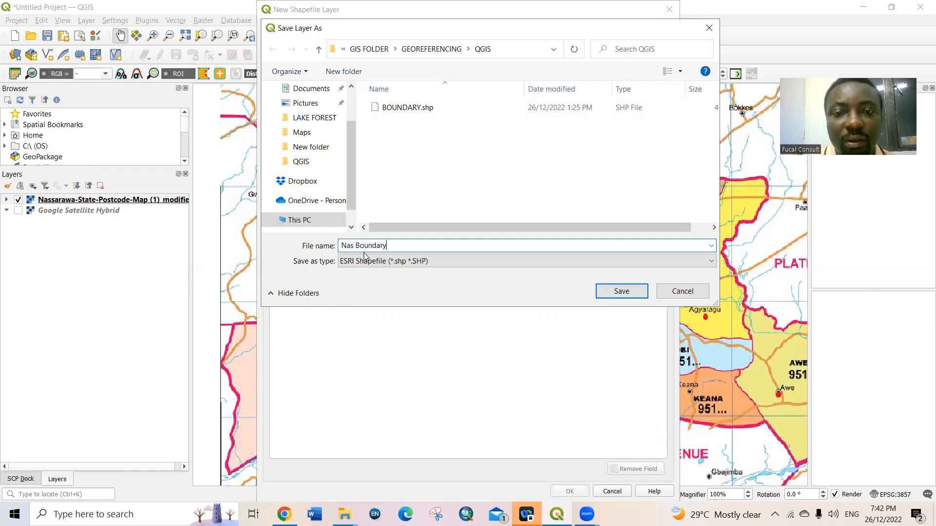
{"action": "left_click", "coordinate": [624, 291]}
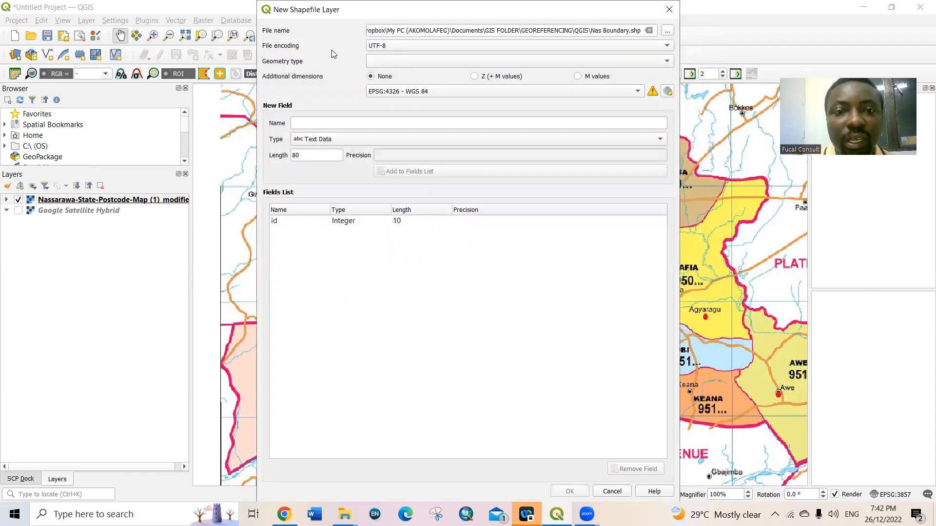
- Set the new shapefile's geometry type to Polygon and keep EPSG:4326 - WGS 84 as its coordinate system
{"action": "left_click", "coordinate": [464, 64]}
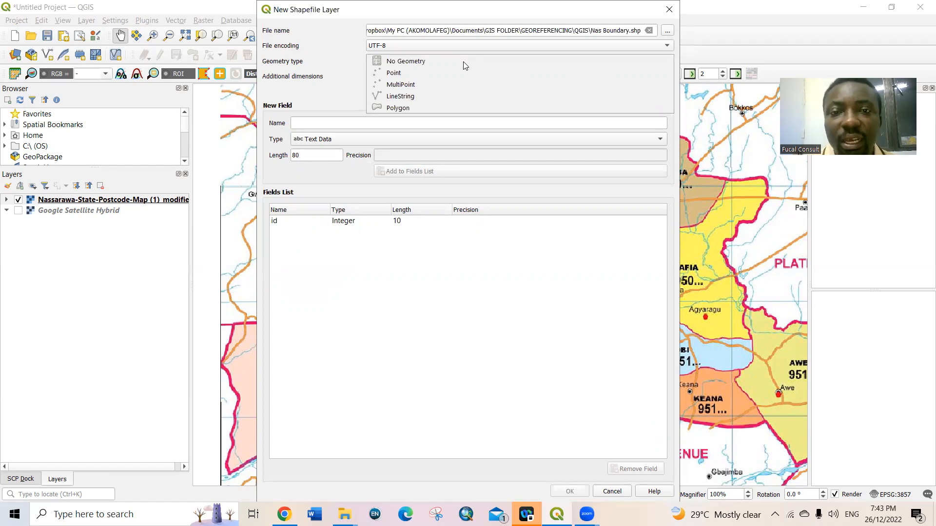
{"action": "left_click", "coordinate": [385, 104]}
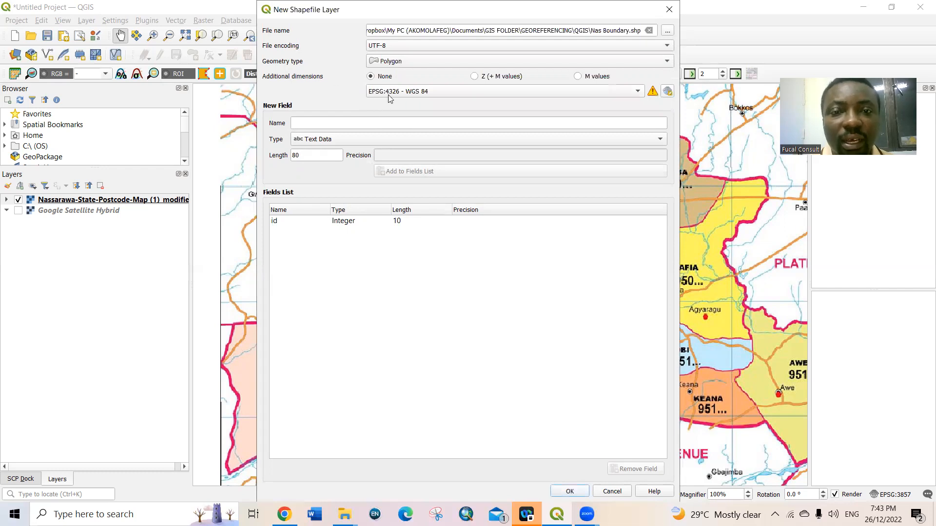
{"action": "left_click", "coordinate": [442, 92]}
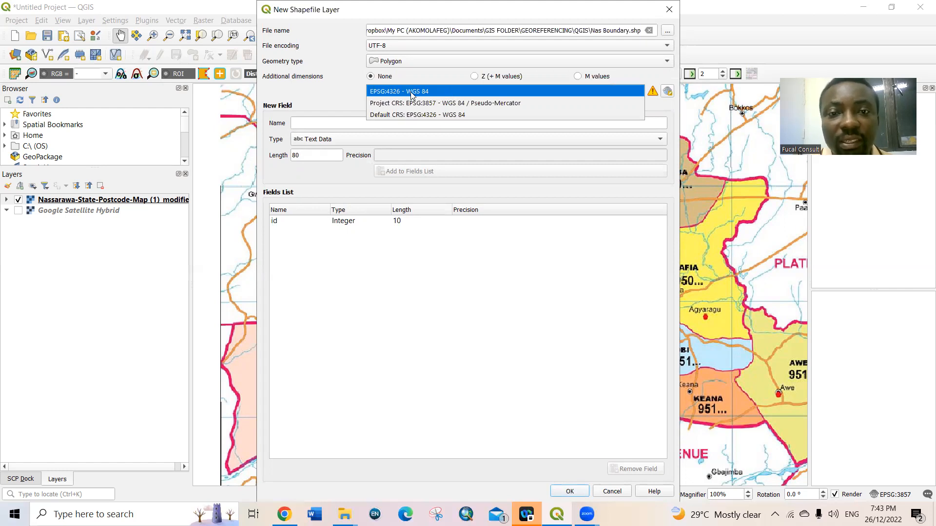
{"action": "left_click", "coordinate": [440, 93]}
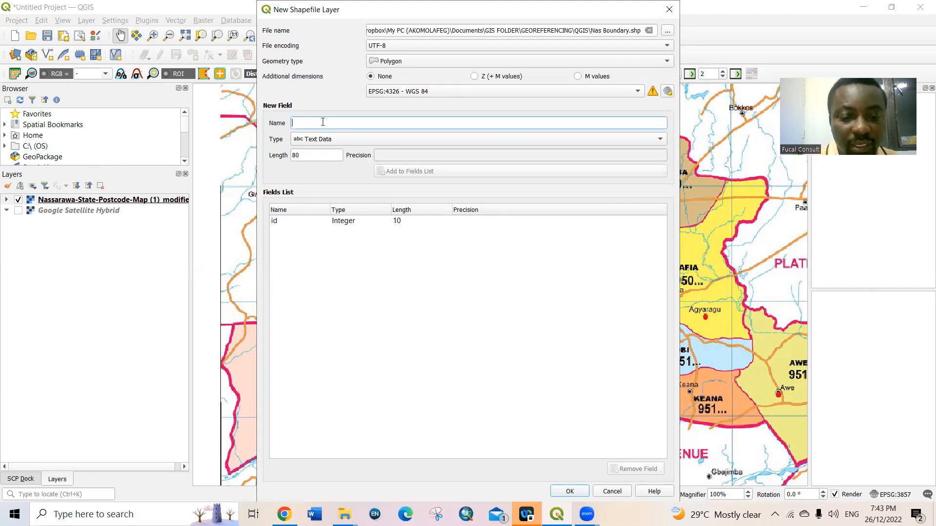
- Add a text data field named Nas B with length 80 and create the shapefile layer
{"action": "type", "text": "Ns"}
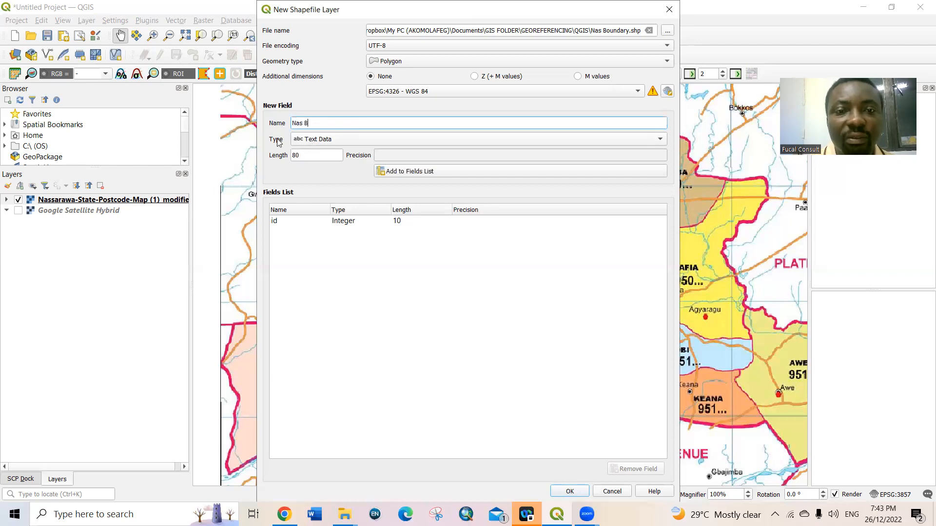
{"action": "left_click", "coordinate": [323, 139]}
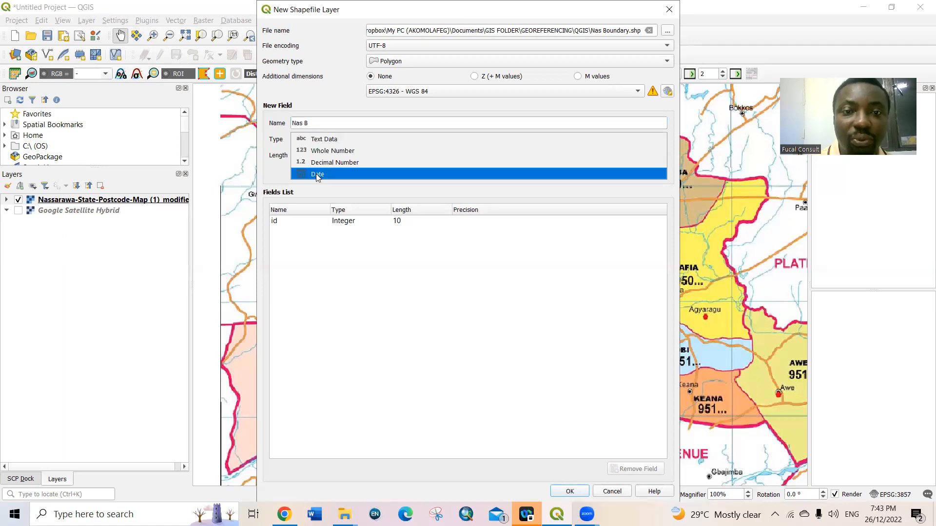
{"action": "left_click", "coordinate": [321, 142]}
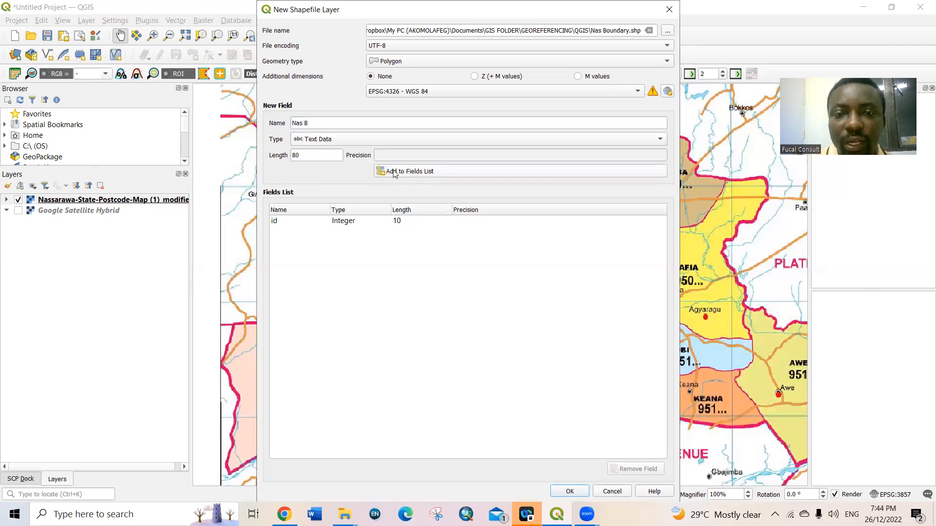
{"action": "left_click", "coordinate": [419, 174]}
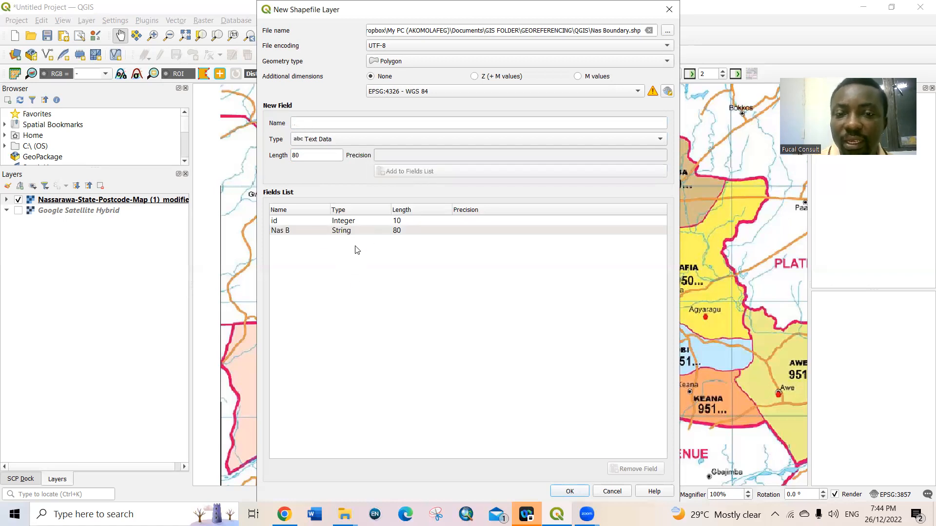
{"action": "left_click", "coordinate": [570, 491]}
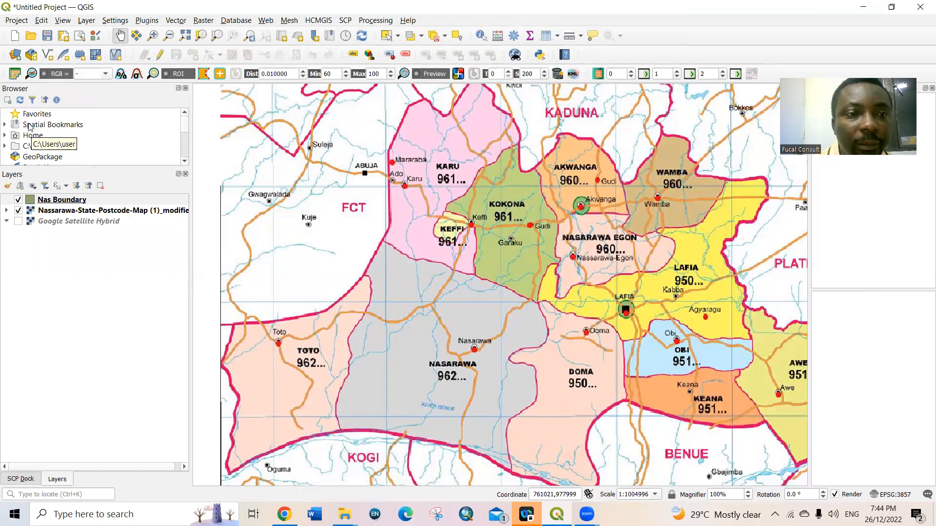
- Enable editing on Nas Boundary and begin a polygon along the state border from Toto's northwest corner past FCT to Karu's northern tip
{"action": "left_click", "coordinate": [160, 55]}
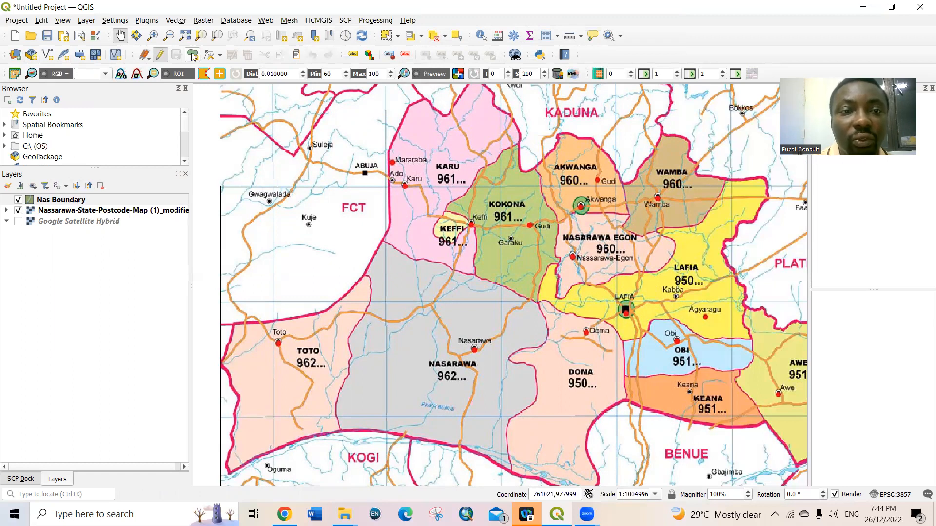
{"action": "left_click", "coordinate": [193, 55]}
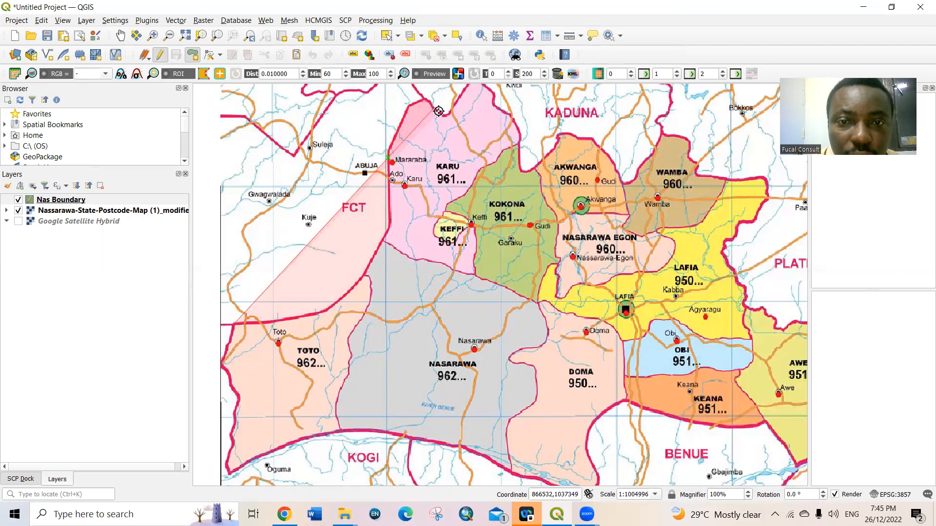
{"action": "left_click", "coordinate": [444, 115]}
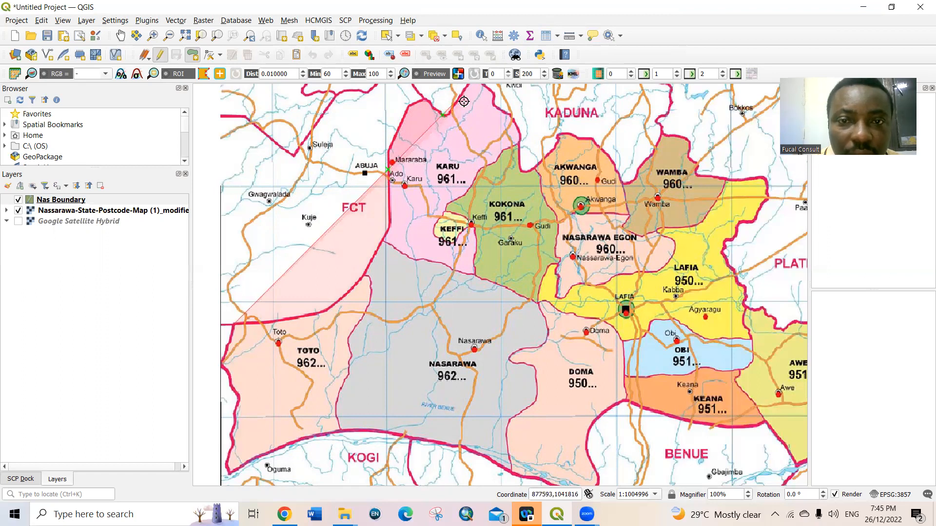
{"action": "scroll", "coordinate": [463, 101], "scroll_direction": "up", "scroll_amount": 1}
{"action": "scroll", "coordinate": [463, 100], "scroll_direction": "down", "scroll_amount": 2}
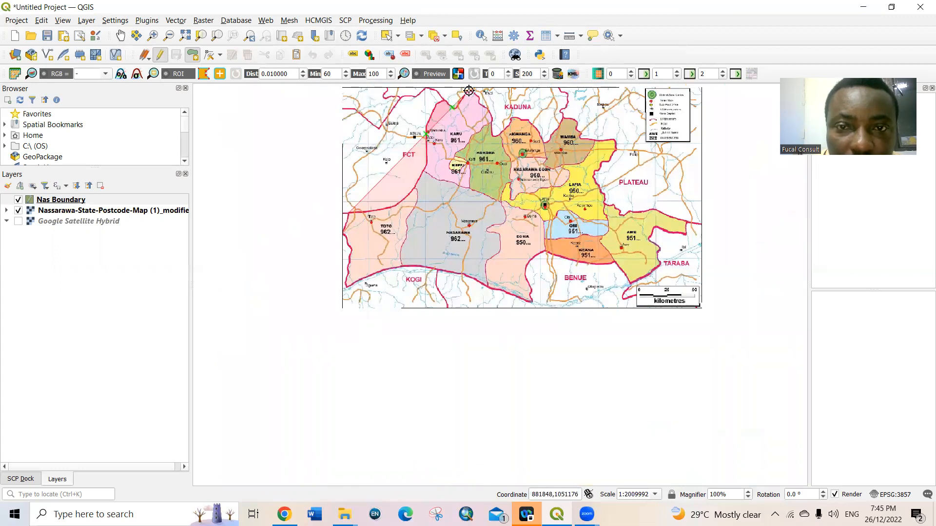
{"action": "left_click", "coordinate": [464, 94]}
{"action": "left_click", "coordinate": [473, 92]}
{"action": "left_click", "coordinate": [477, 95]}
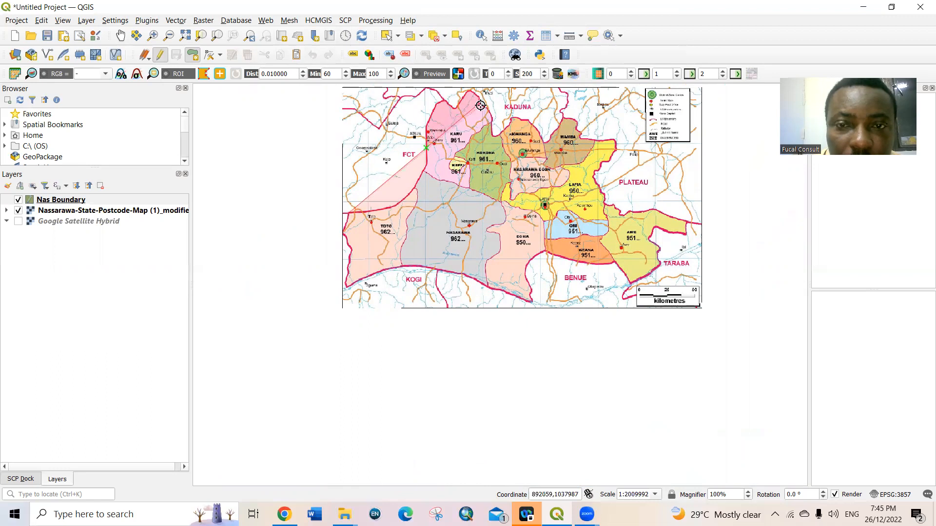
- Continue the Nas Boundary polygon along Akwanga's northern border with Kaduna, down to the notch between Akwanga and Wamba
{"action": "scroll", "coordinate": [480, 105], "scroll_direction": "up", "scroll_amount": 1}
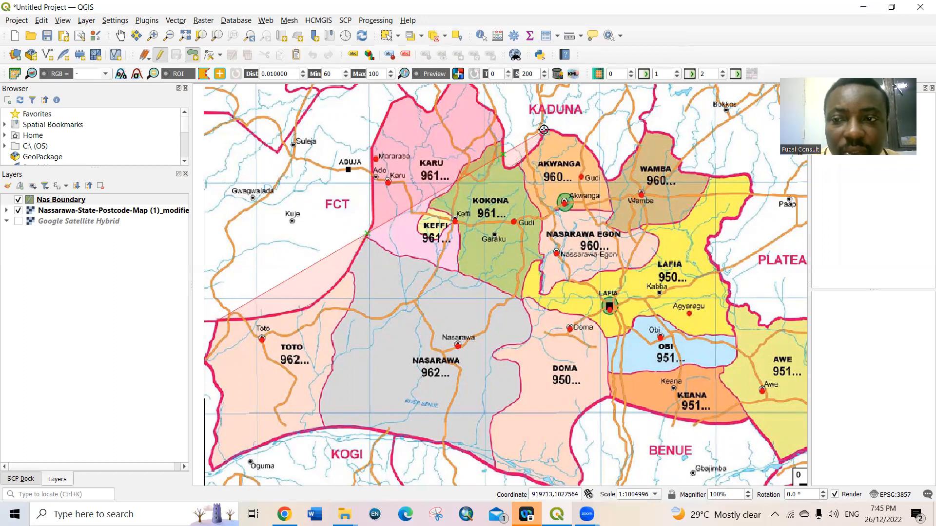
{"action": "left_click", "coordinate": [551, 130]}
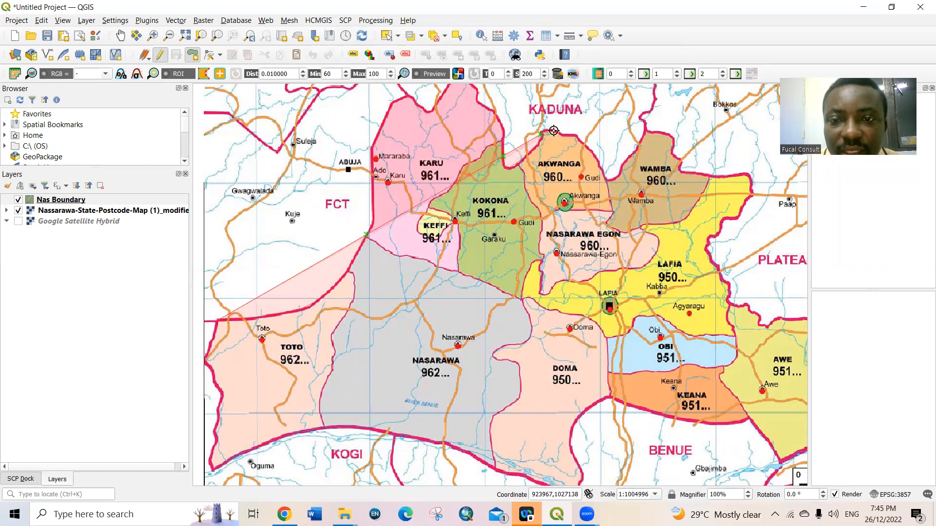
{"action": "left_click", "coordinate": [563, 134]}
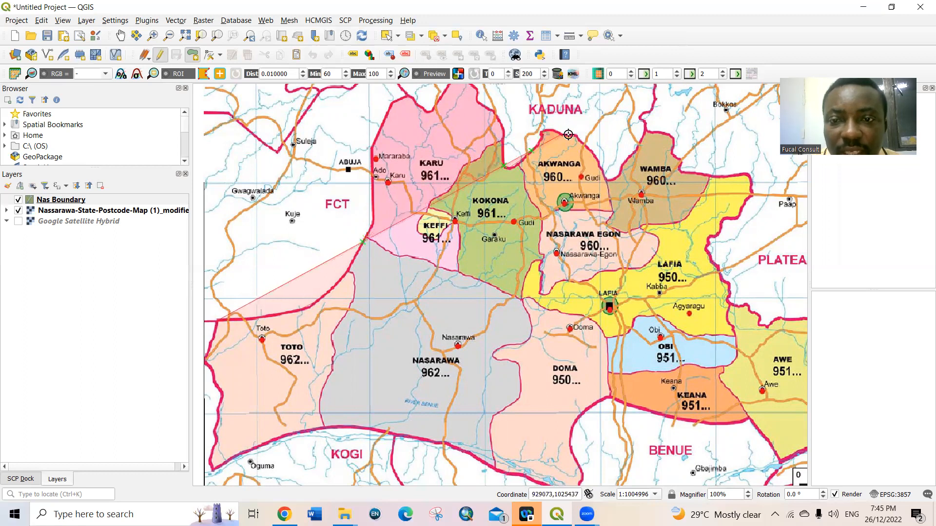
{"action": "left_click", "coordinate": [576, 136]}
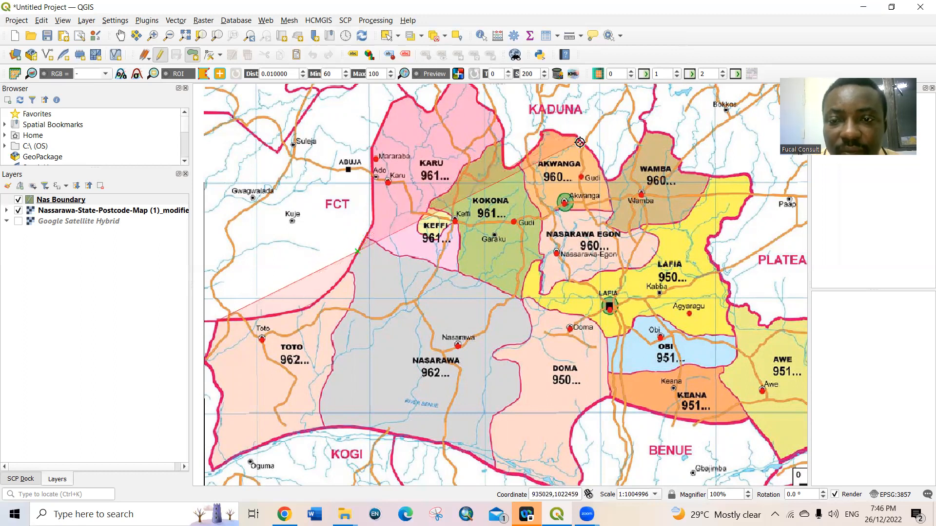
{"action": "left_click", "coordinate": [584, 145]}
{"action": "left_click", "coordinate": [592, 152]}
{"action": "left_click", "coordinate": [596, 161]}
{"action": "left_click", "coordinate": [600, 169]}
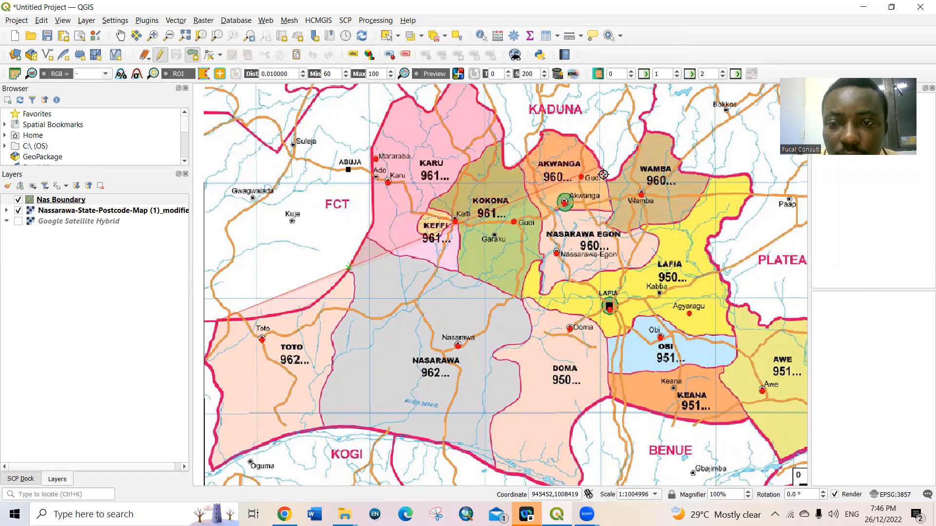
{"action": "left_click", "coordinate": [603, 177]}
{"action": "left_click", "coordinate": [606, 179]}
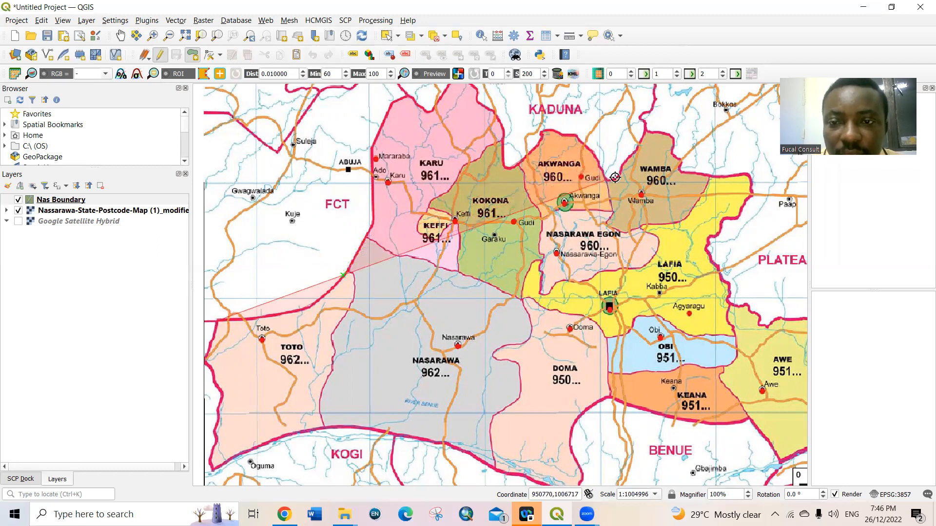
- Trace the polygon up Wamba's northwestern edge from the Akwanga notch and across Wamba's northern tip
{"action": "left_click", "coordinate": [620, 169]}
{"action": "left_click", "coordinate": [627, 160]}
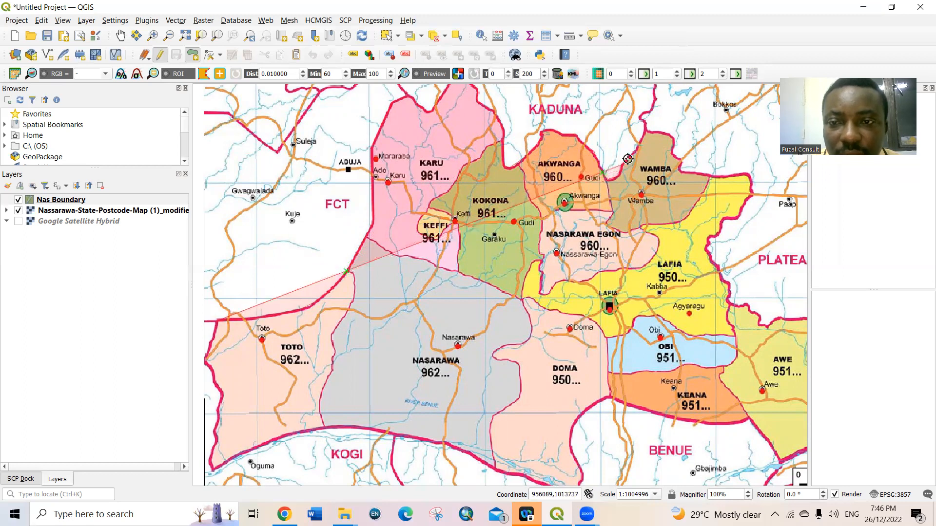
{"action": "left_click", "coordinate": [630, 155]}
{"action": "left_click", "coordinate": [635, 148]}
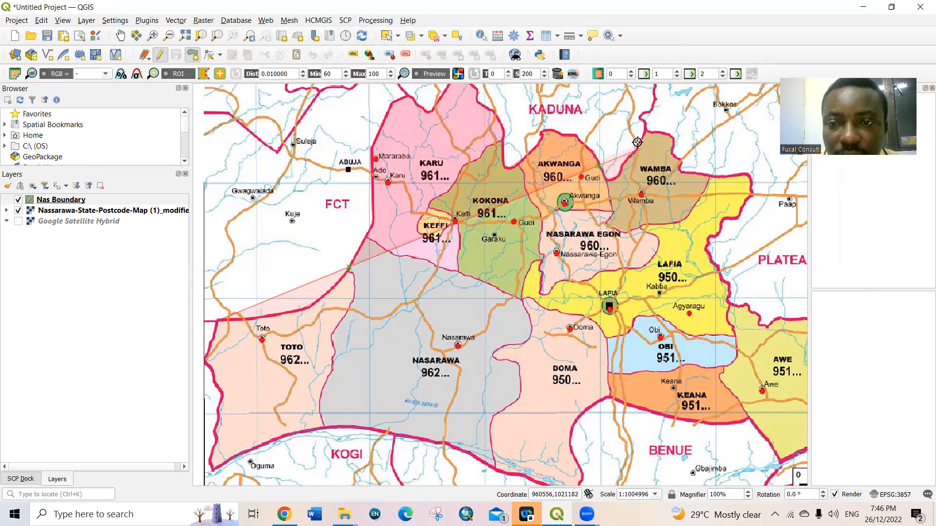
{"action": "left_click", "coordinate": [639, 138]}
{"action": "left_click", "coordinate": [644, 131]}
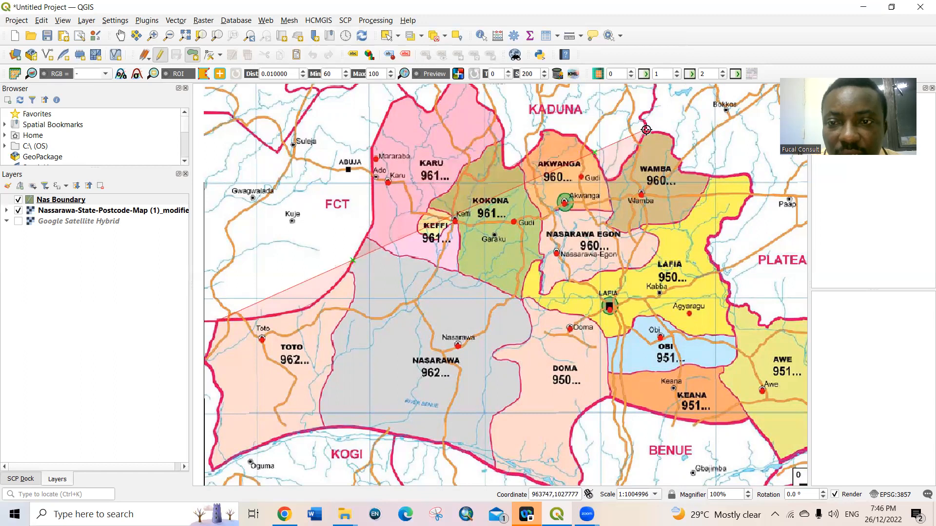
{"action": "left_click", "coordinate": [654, 132]}
{"action": "left_click", "coordinate": [662, 133]}
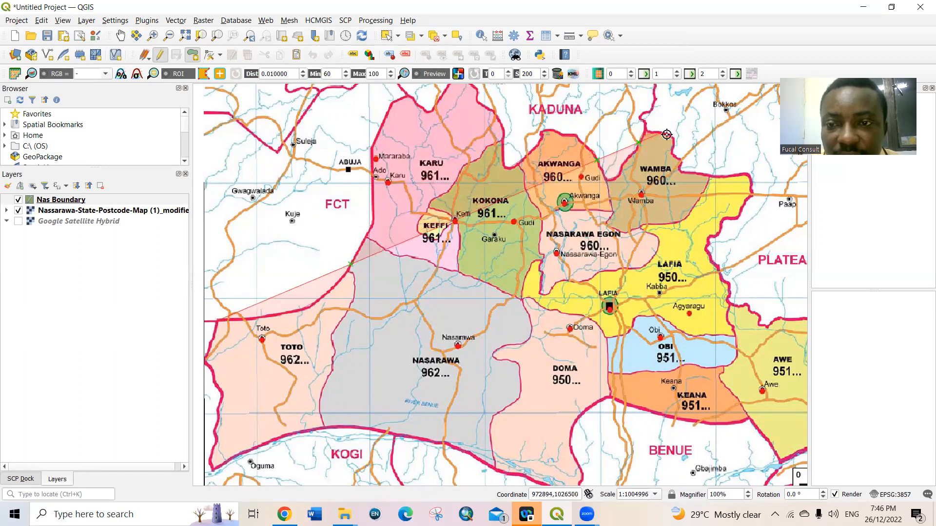
{"action": "left_click", "coordinate": [668, 135]}
{"action": "left_click", "coordinate": [673, 140]}
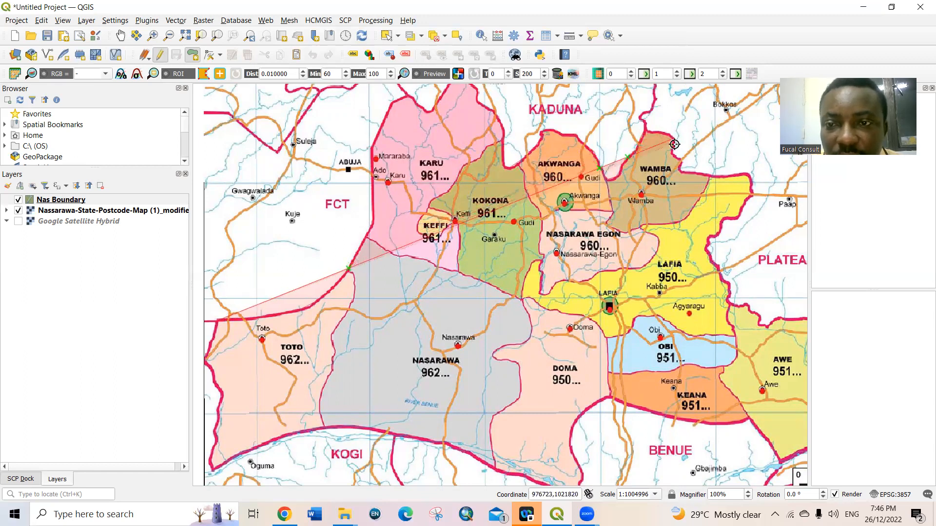
- Trace the polygon down Wamba's northeastern edge and across to the northeast corner of Lafia at the Plateau border
{"action": "left_click", "coordinate": [672, 146]}
{"action": "left_click", "coordinate": [672, 152]}
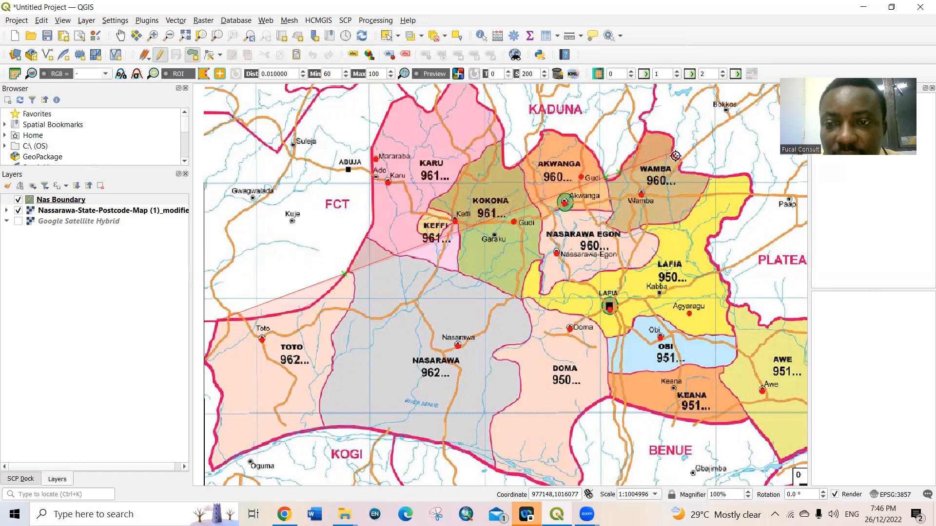
{"action": "left_click", "coordinate": [678, 157]}
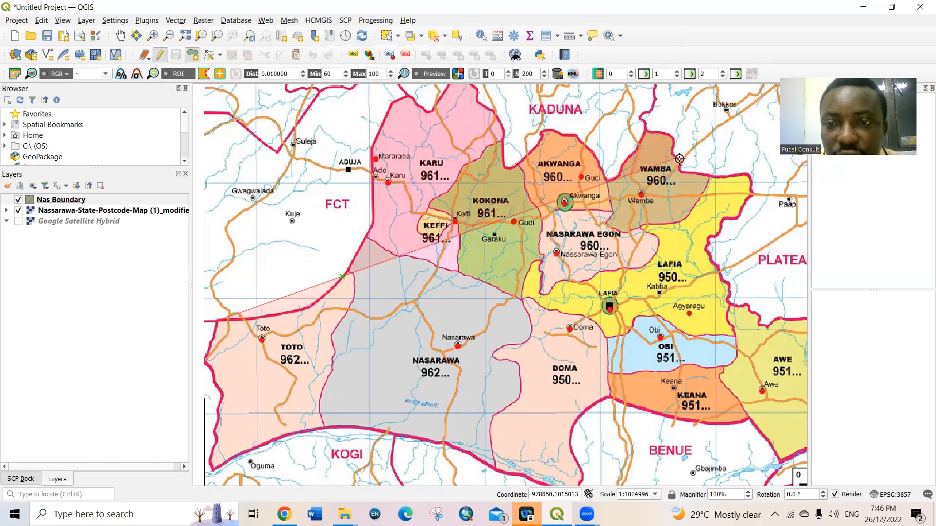
{"action": "left_click", "coordinate": [678, 164]}
{"action": "left_click", "coordinate": [678, 165]}
{"action": "left_click", "coordinate": [685, 171]}
{"action": "left_click", "coordinate": [692, 172]}
{"action": "left_click", "coordinate": [712, 174]}
{"action": "left_click", "coordinate": [725, 175]}
{"action": "left_click", "coordinate": [740, 174]}
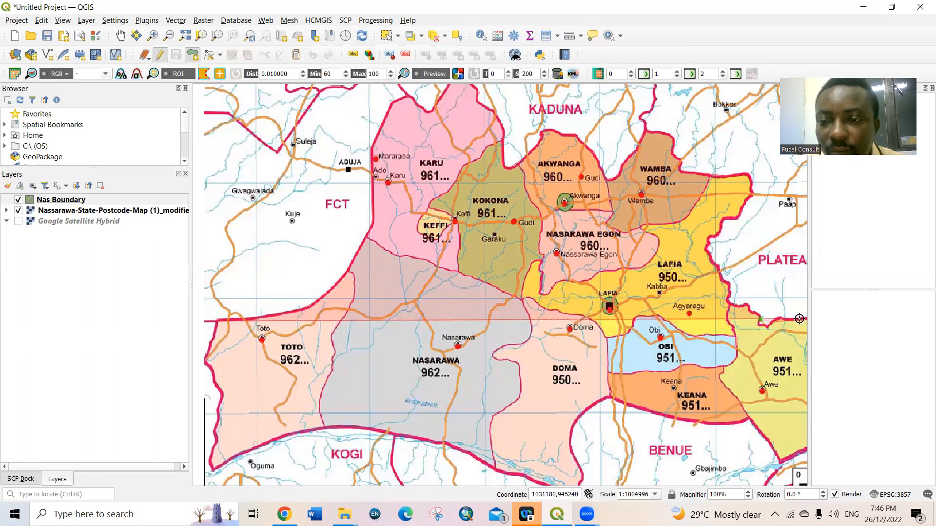
- Extend the boundary polygon along Awe's northern border with Plateau and around the state's eastern tip
{"action": "scroll", "coordinate": [799, 319], "scroll_direction": "up", "scroll_amount": 1}
{"action": "scroll", "coordinate": [799, 319], "scroll_direction": "down", "scroll_amount": 2}
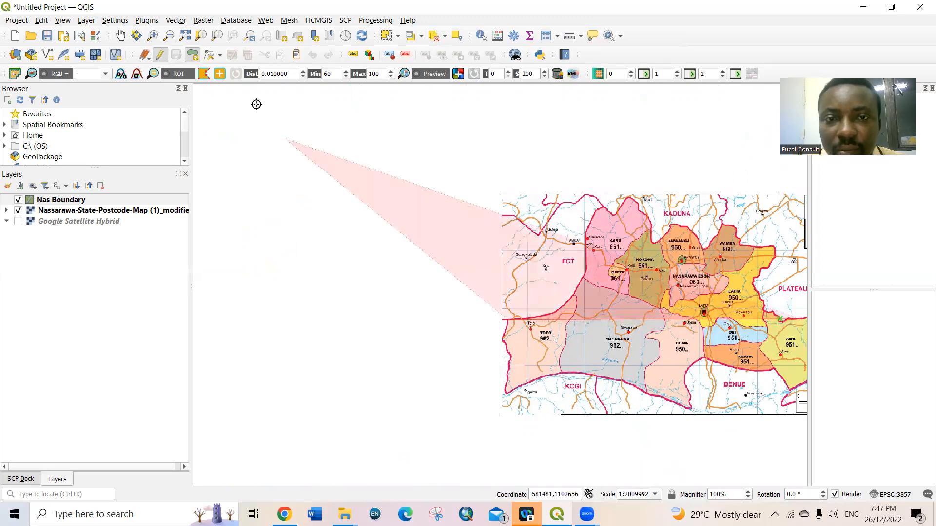
{"action": "left_click", "coordinate": [119, 35]}
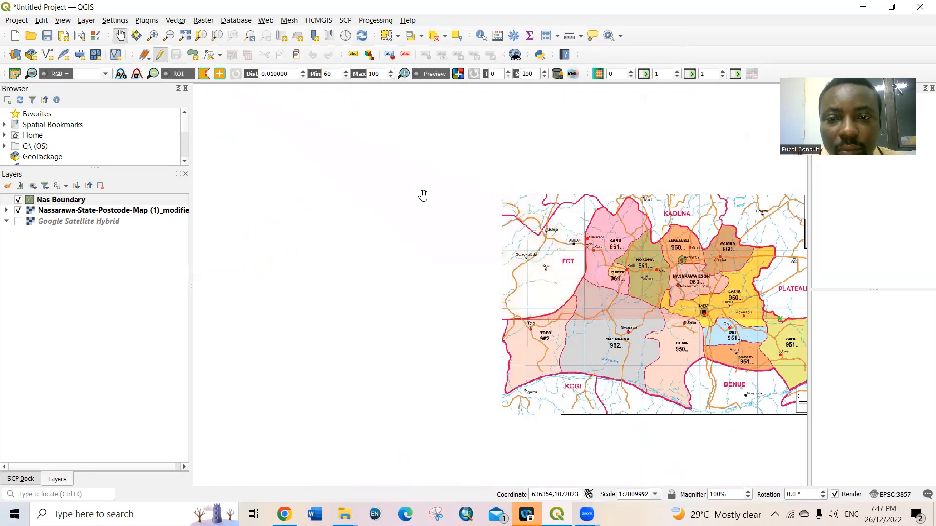
{"action": "left_click_drag", "start_coordinate": [715, 290], "coordinate": [521, 267]}
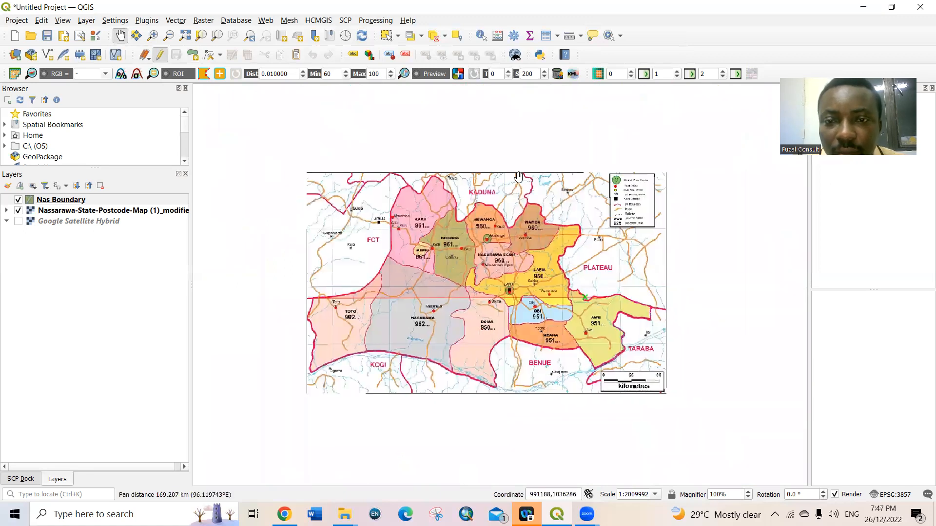
{"action": "left_click", "coordinate": [193, 55]}
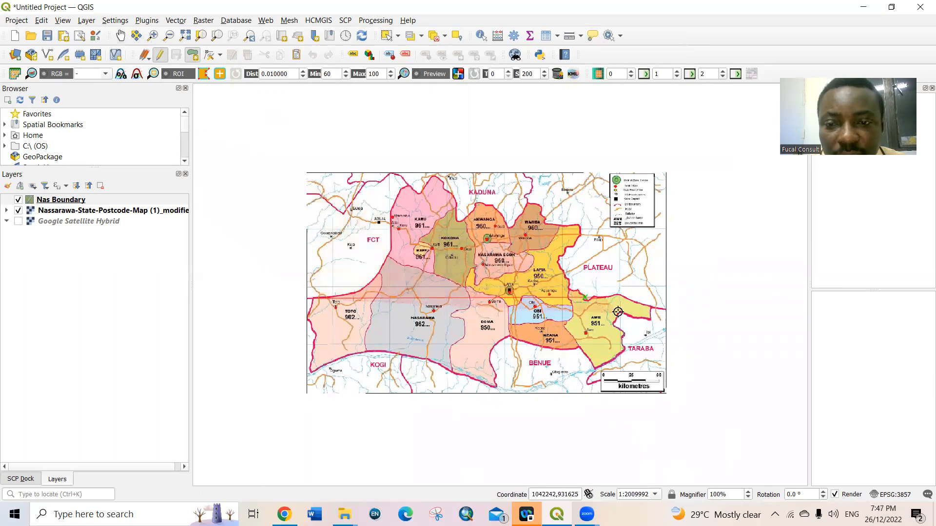
{"action": "left_click", "coordinate": [594, 297]}
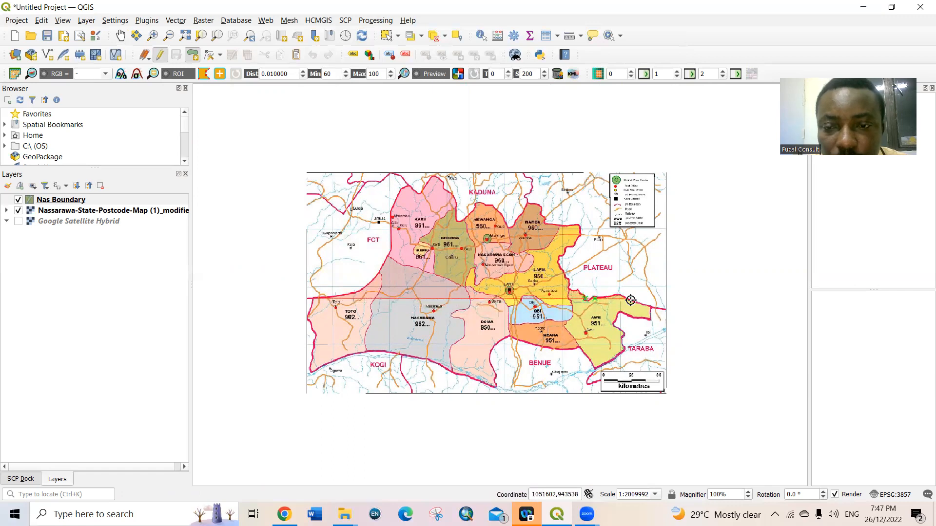
{"action": "left_click", "coordinate": [640, 302]}
{"action": "left_click", "coordinate": [650, 306]}
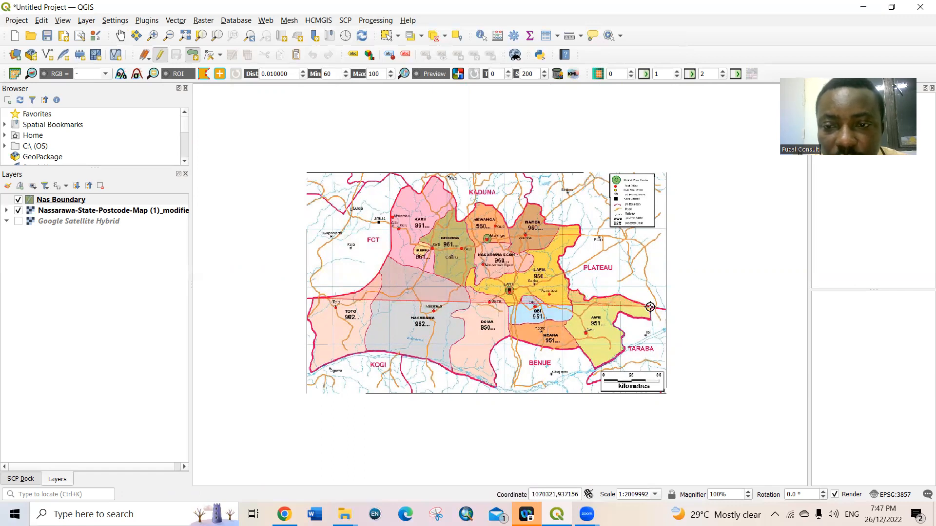
{"action": "left_click", "coordinate": [649, 317]}
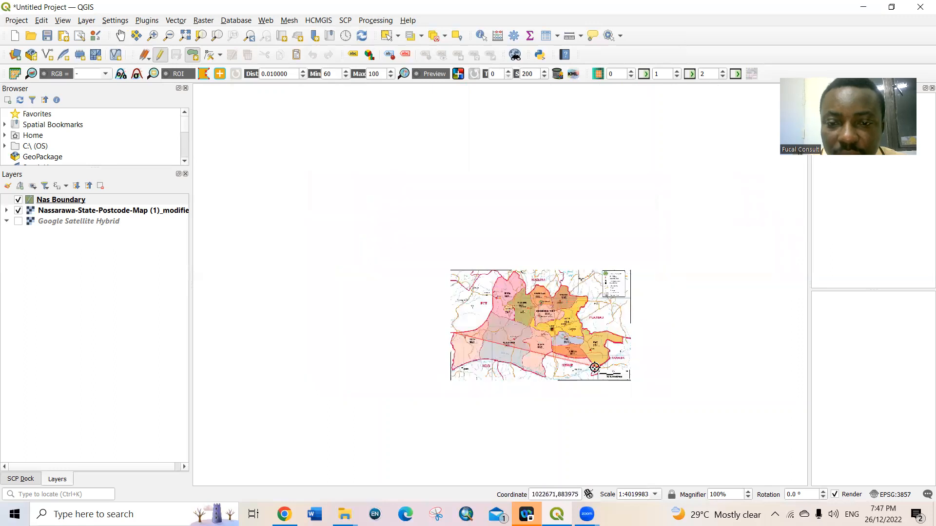
- Trace the polygon along the Taraba, Benue and Kogi borders to the southwest corner of Toto
{"action": "scroll", "coordinate": [594, 367], "scroll_direction": "up", "scroll_amount": 1}
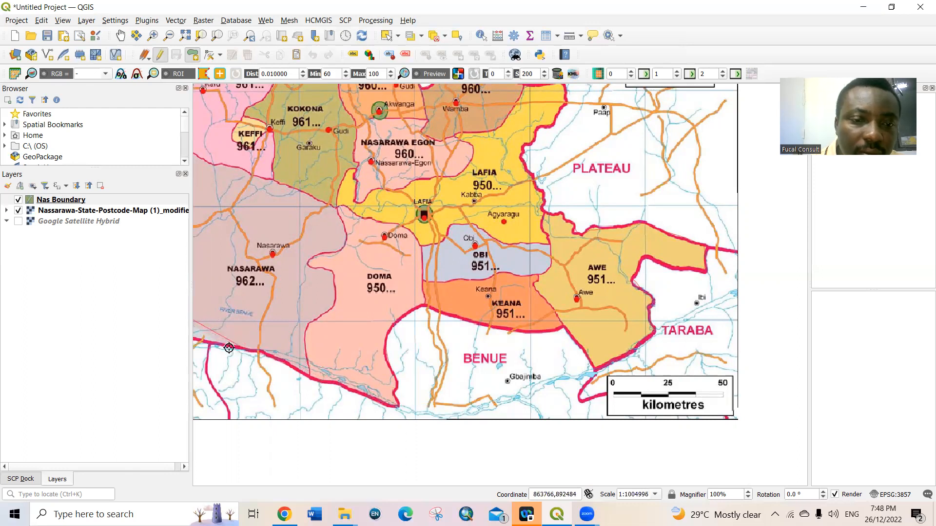
{"action": "scroll", "coordinate": [235, 344], "scroll_direction": "down", "scroll_amount": 1}
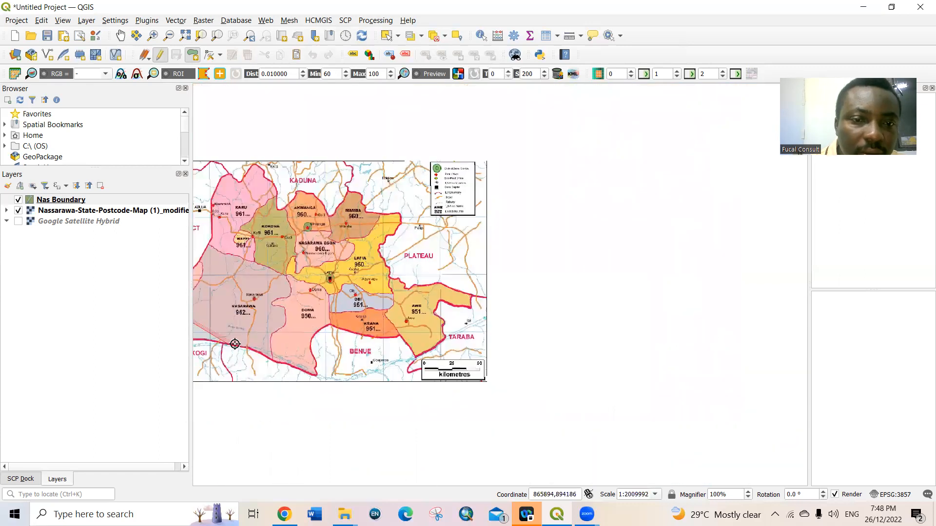
{"action": "left_click", "coordinate": [120, 35]}
{"action": "left_click_drag", "start_coordinate": [277, 239], "coordinate": [383, 258]}
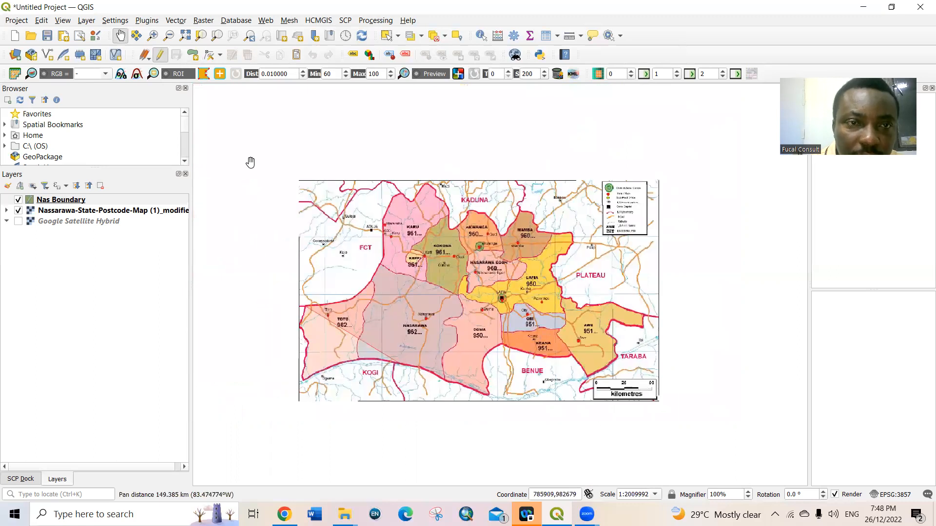
{"action": "left_click", "coordinate": [193, 55]}
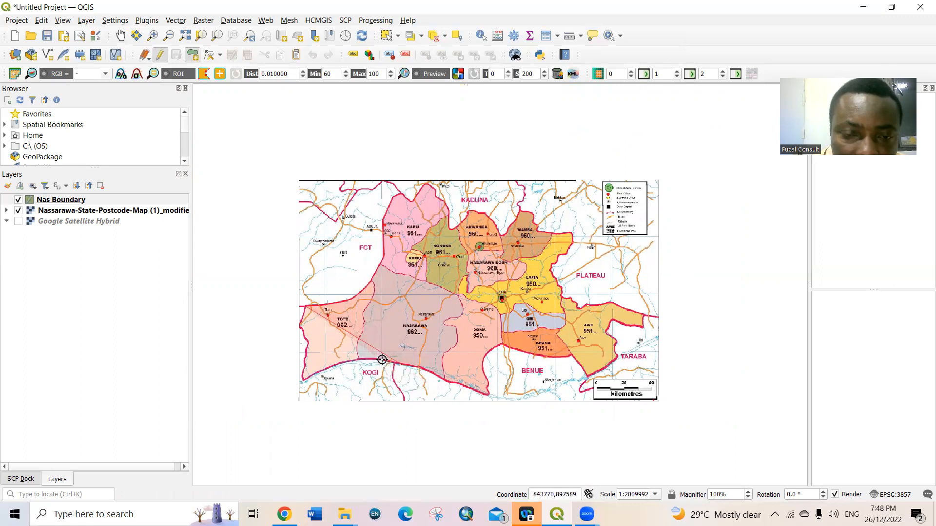
{"action": "left_click", "coordinate": [341, 362]}
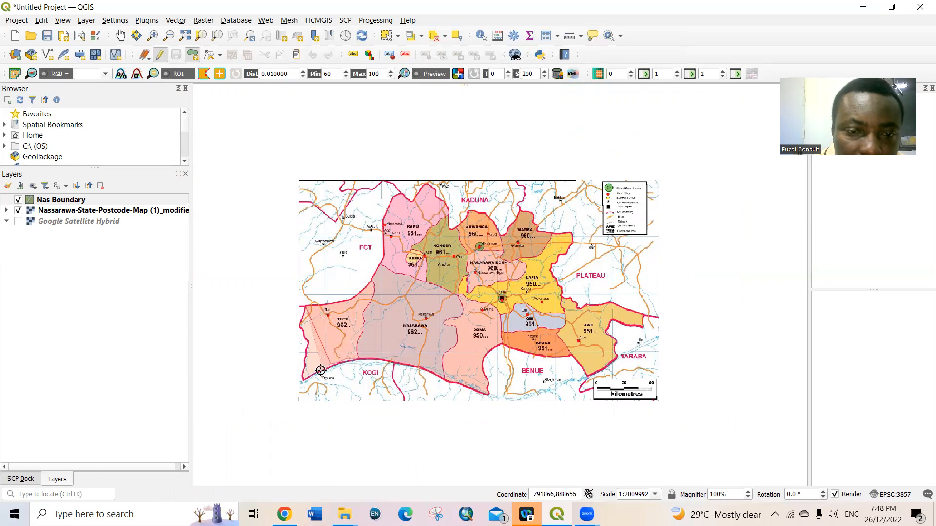
{"action": "left_click", "coordinate": [300, 378]}
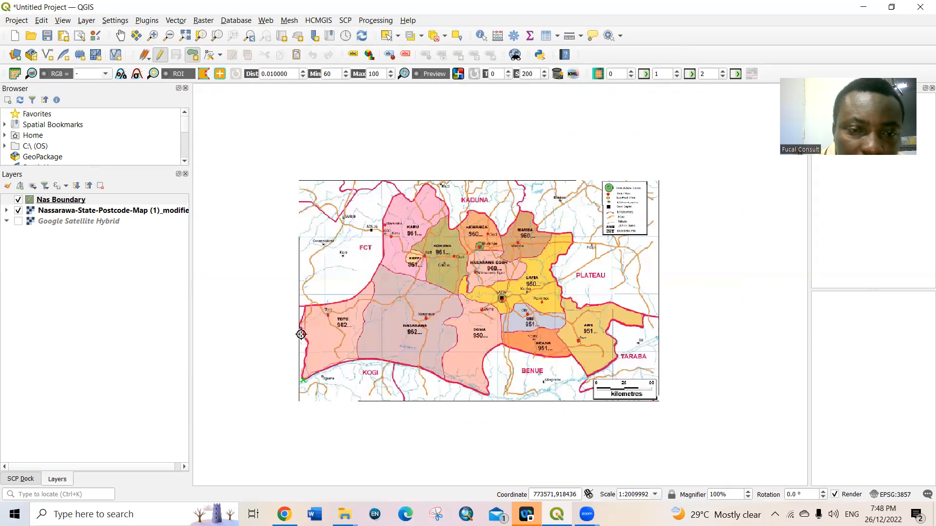
- Close the boundary polygon at Toto's northwest corner and save it with id 1 and Nas B value Boundary
{"action": "right_click", "coordinate": [305, 306]}
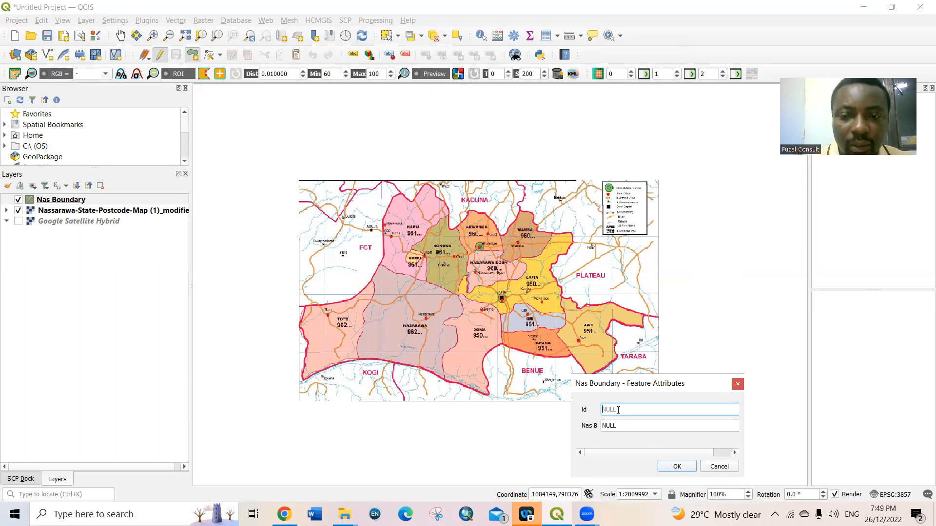
{"action": "left_click", "coordinate": [622, 426]}
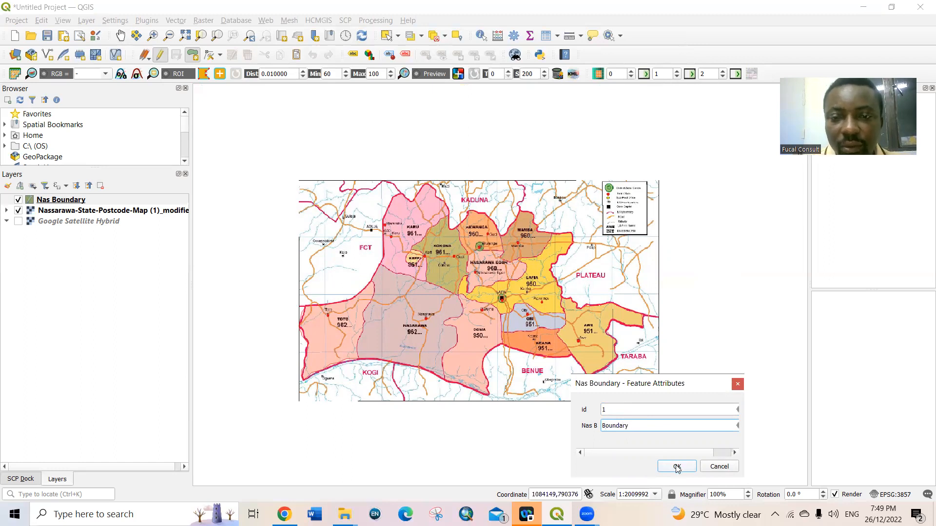
{"action": "left_click", "coordinate": [676, 467]}
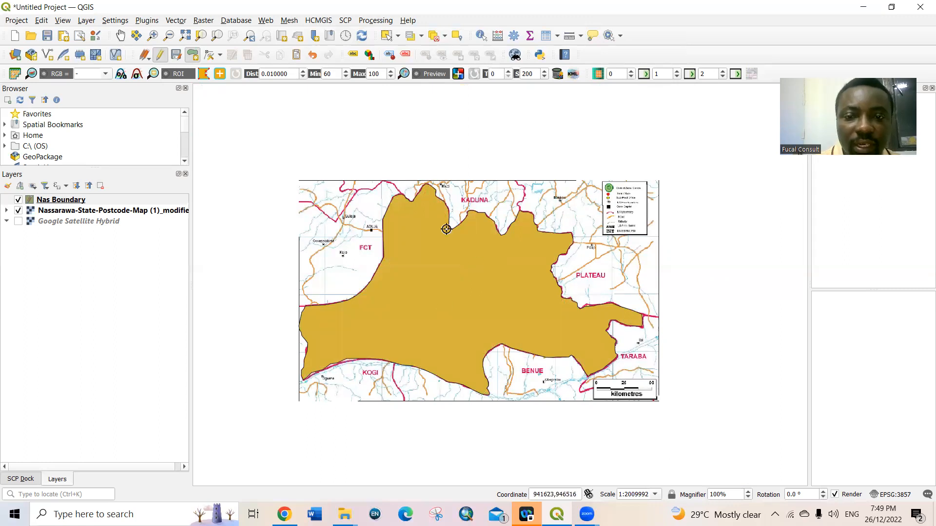
- Check the digitized boundary by hiding and reshowing the postcode map, and review the Nas Boundary attribute table
{"action": "left_click", "coordinate": [18, 211]}
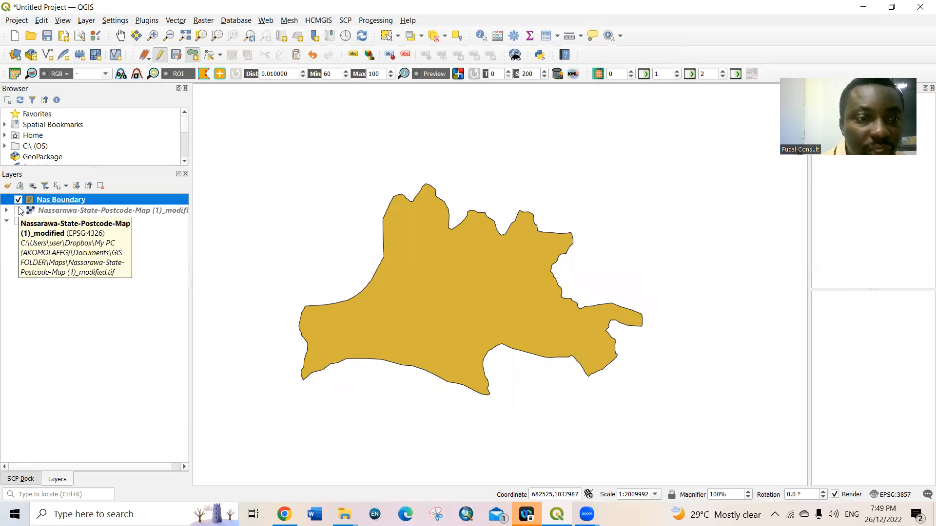
{"action": "left_click", "coordinate": [18, 212]}
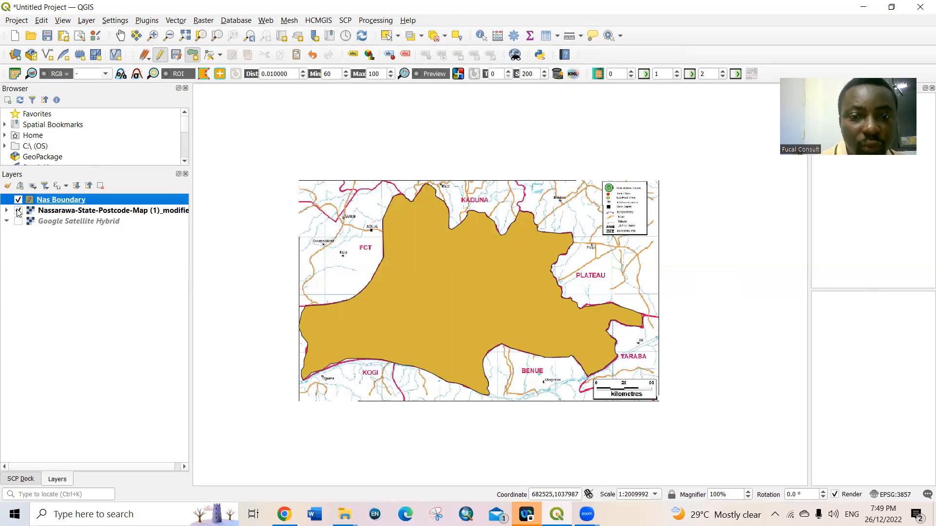
{"action": "right_click", "coordinate": [57, 204]}
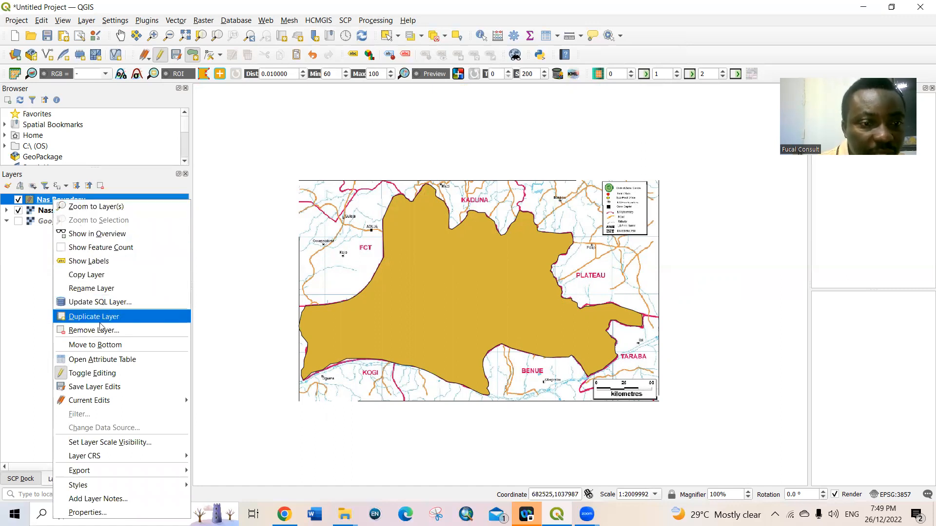
{"action": "left_click", "coordinate": [102, 360]}
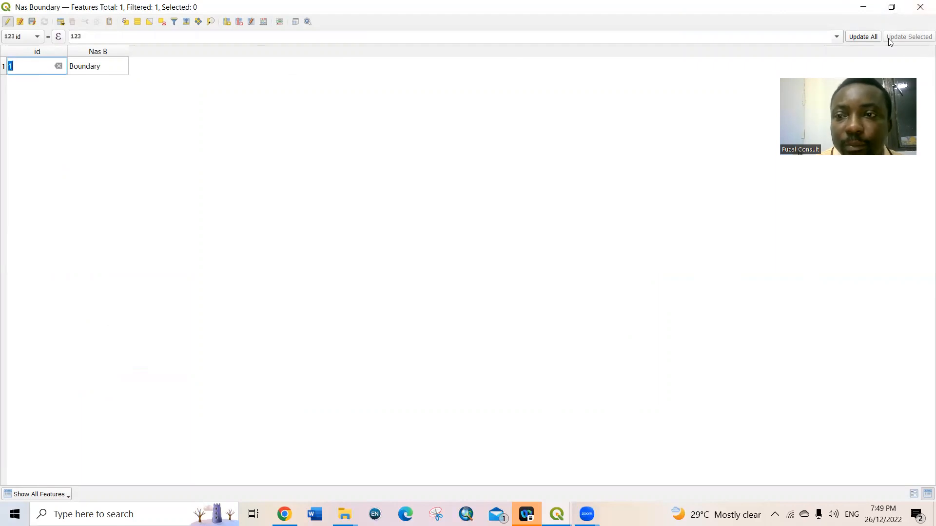
{"action": "left_click", "coordinate": [920, 7]}
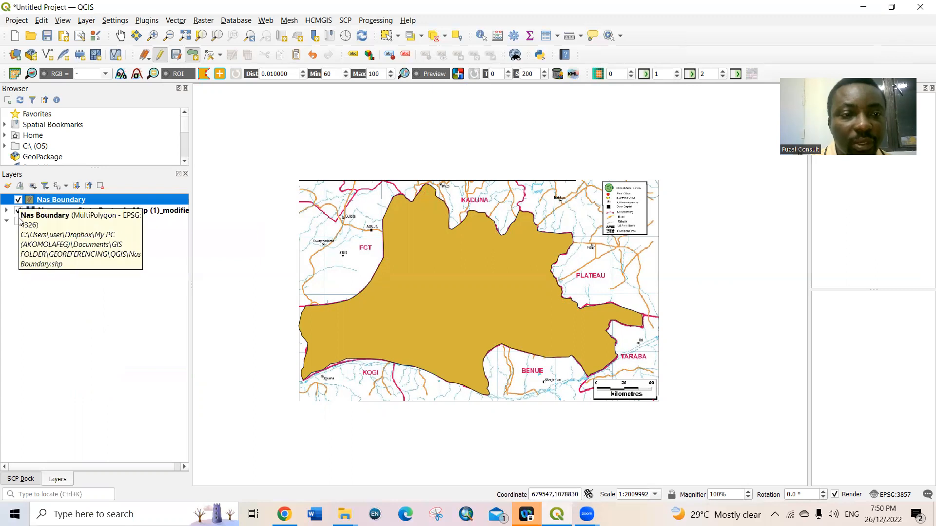
- Hide the Nas Boundary layer and stop editing it, saving its changes
{"action": "left_click", "coordinate": [18, 200]}
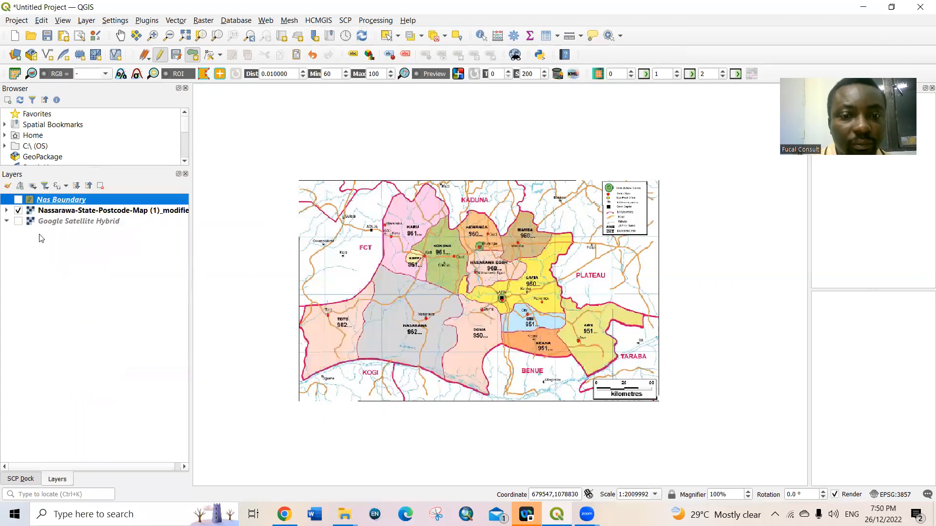
{"action": "left_click", "coordinate": [161, 56]}
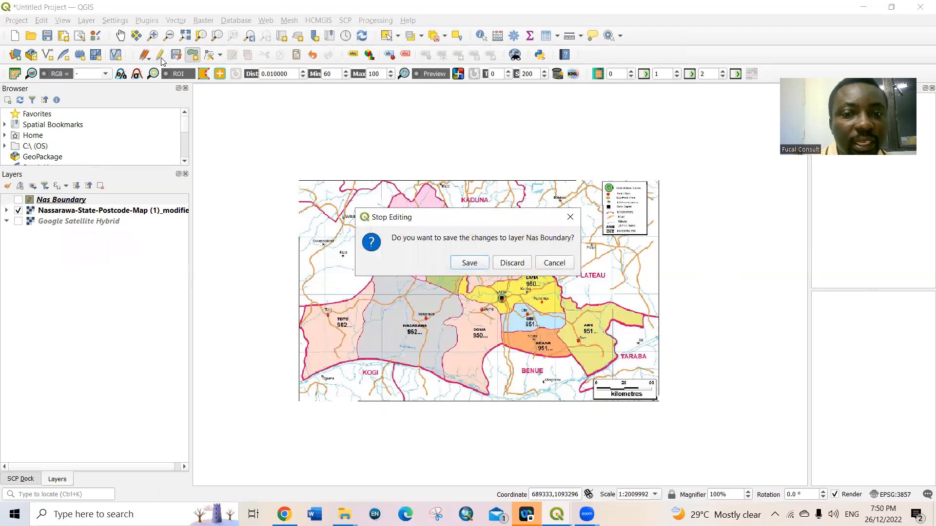
{"action": "left_click", "coordinate": [469, 263]}
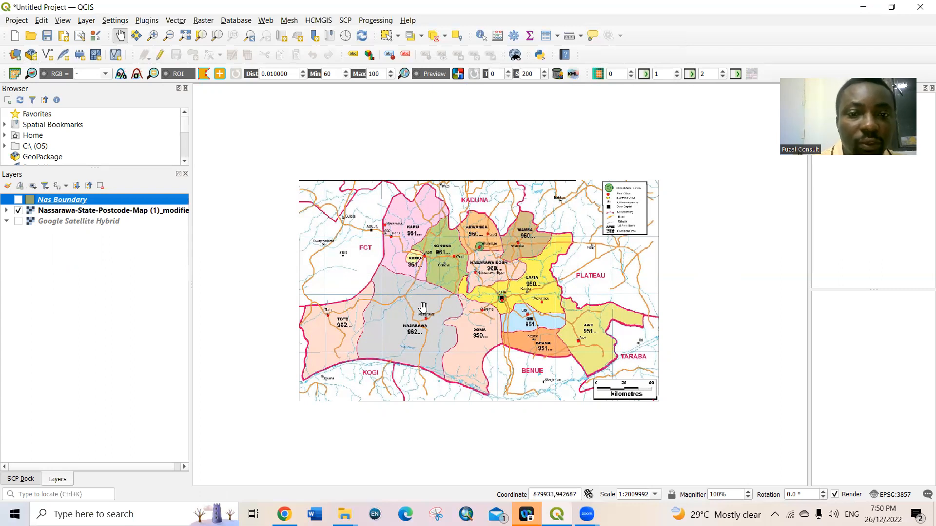
- Set up a new shapefile layer saved as postaloffice in the QGIS folder, with Point geometry
{"action": "scroll", "coordinate": [422, 308], "scroll_direction": "up", "scroll_amount": 1}
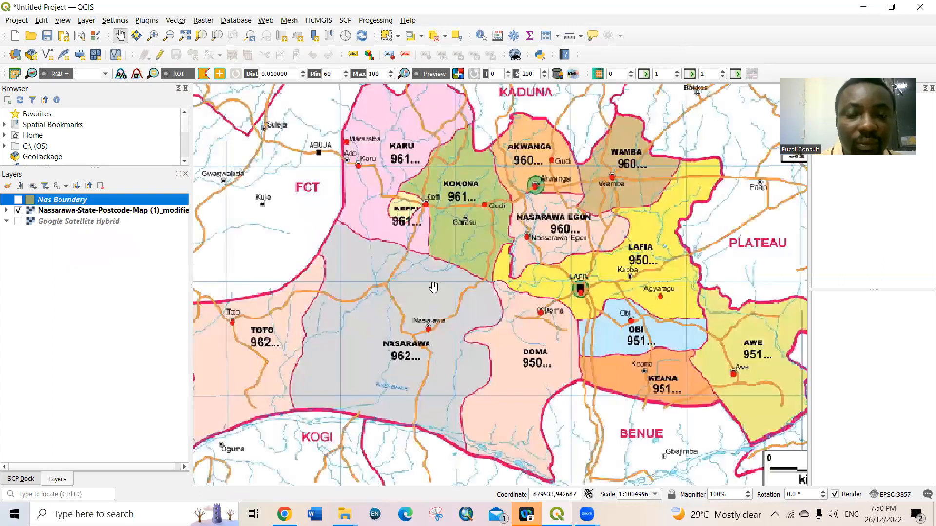
{"action": "scroll", "coordinate": [460, 285], "scroll_direction": "down", "scroll_amount": 1}
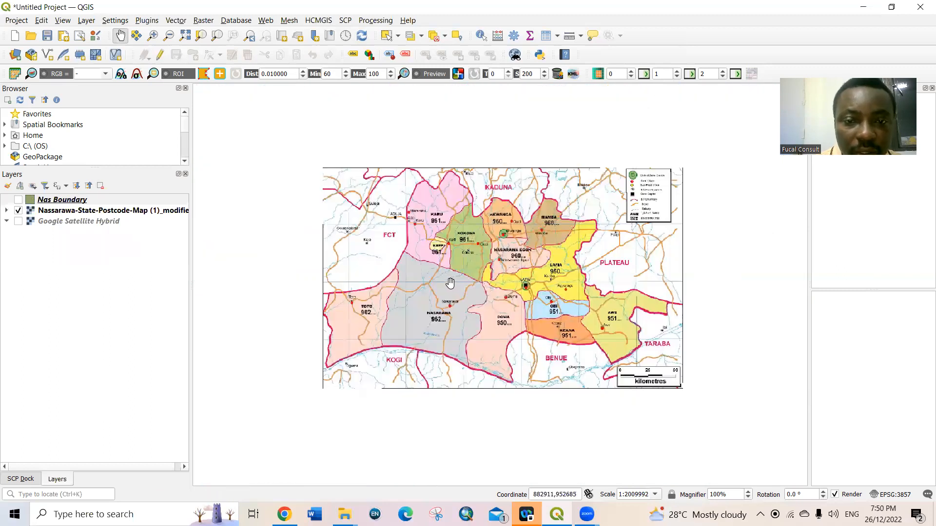
{"action": "scroll", "coordinate": [450, 283], "scroll_direction": "up", "scroll_amount": 1}
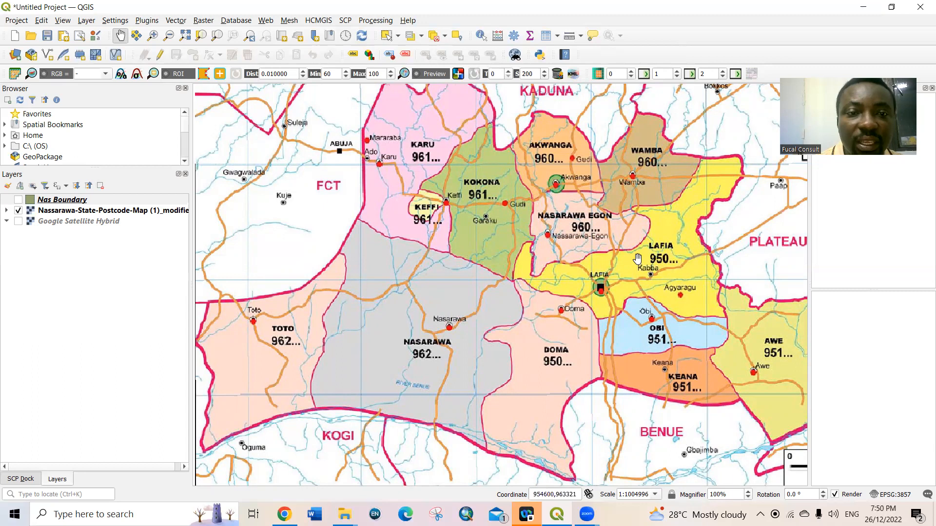
{"action": "left_click", "coordinate": [85, 20]}
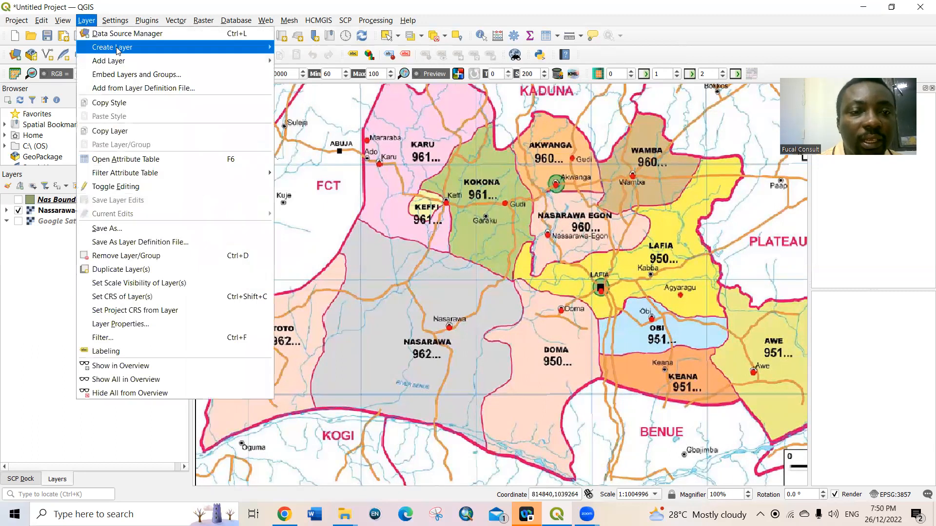
{"action": "mouse_move", "coordinate": [176, 52]}
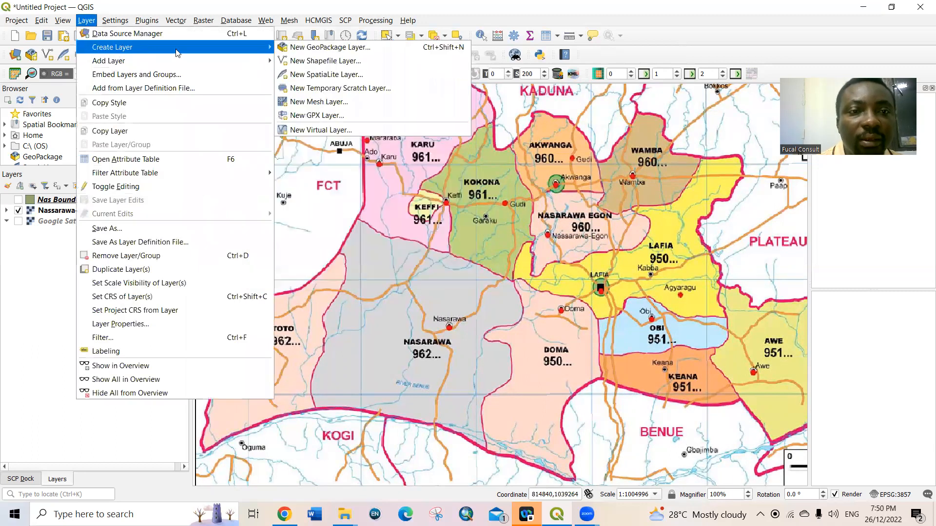
{"action": "left_click", "coordinate": [314, 61]}
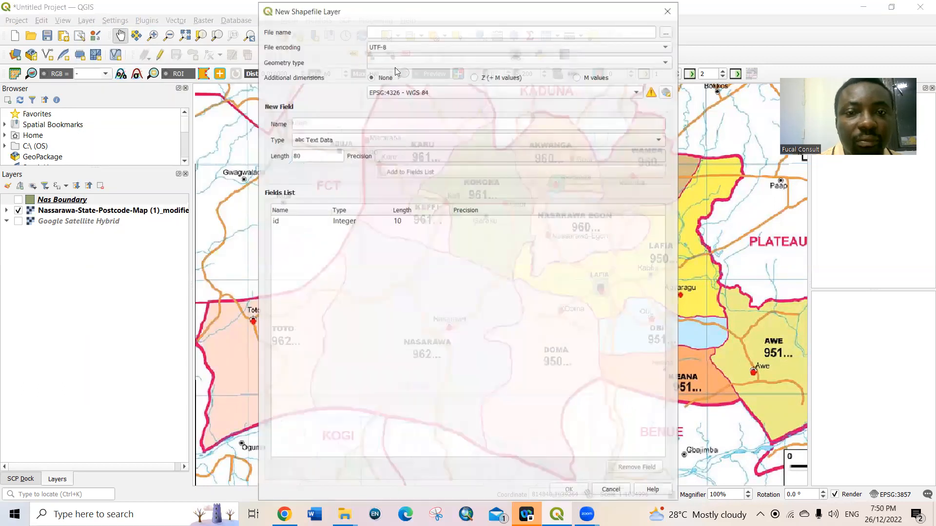
{"action": "left_click", "coordinate": [667, 31]}
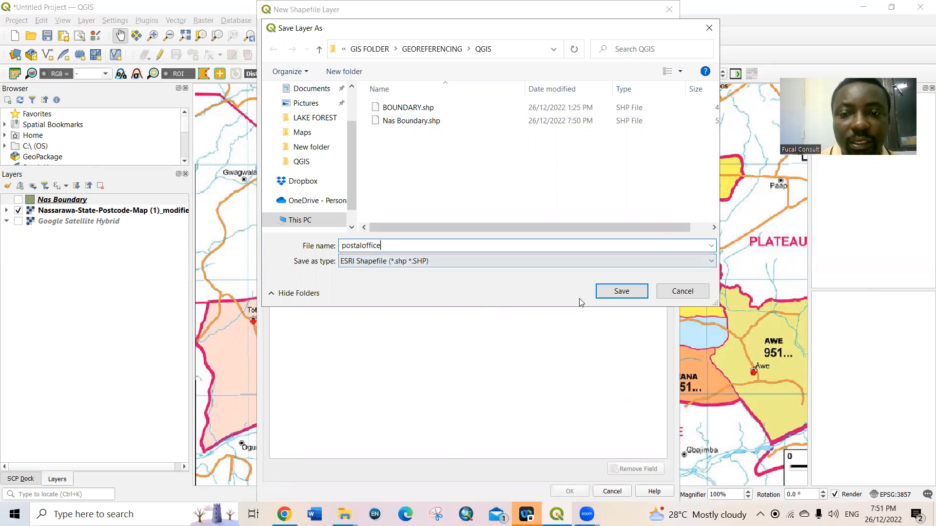
{"action": "left_click", "coordinate": [622, 291]}
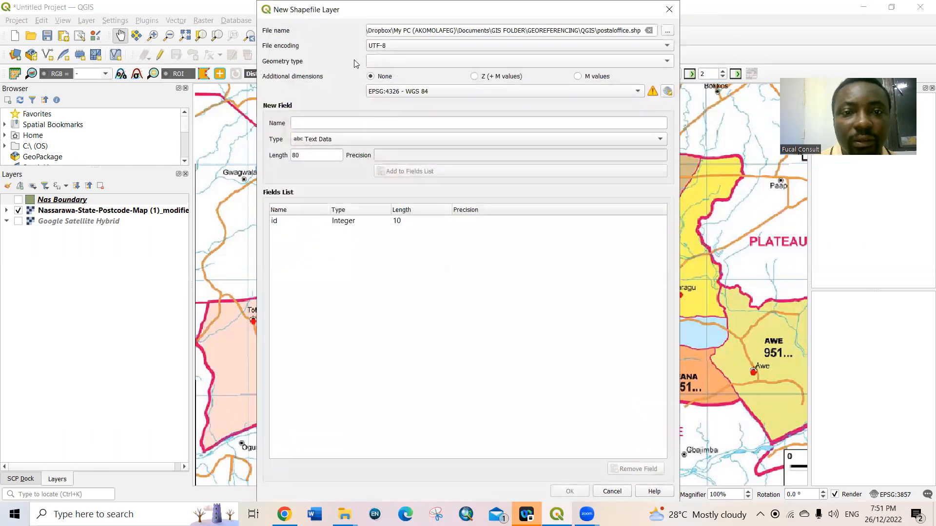
{"action": "left_click", "coordinate": [389, 62]}
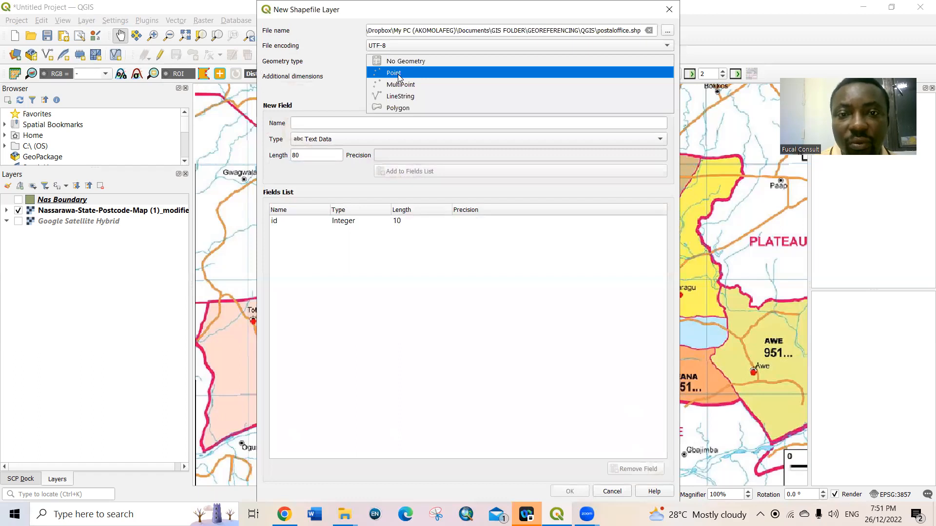
{"action": "left_click", "coordinate": [399, 77]}
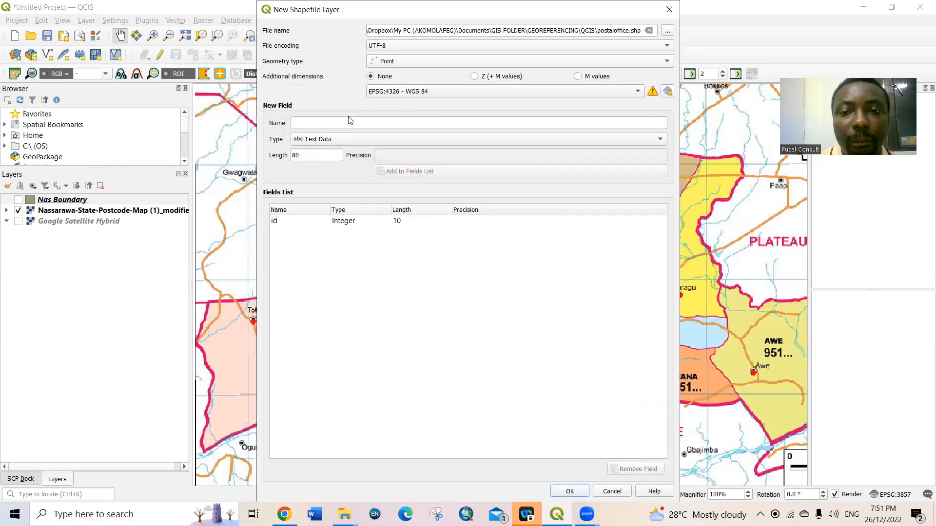
- Add a whole number field named Posta offi with length 10 and create the postaloffice layer
{"action": "left_click", "coordinate": [317, 123]}
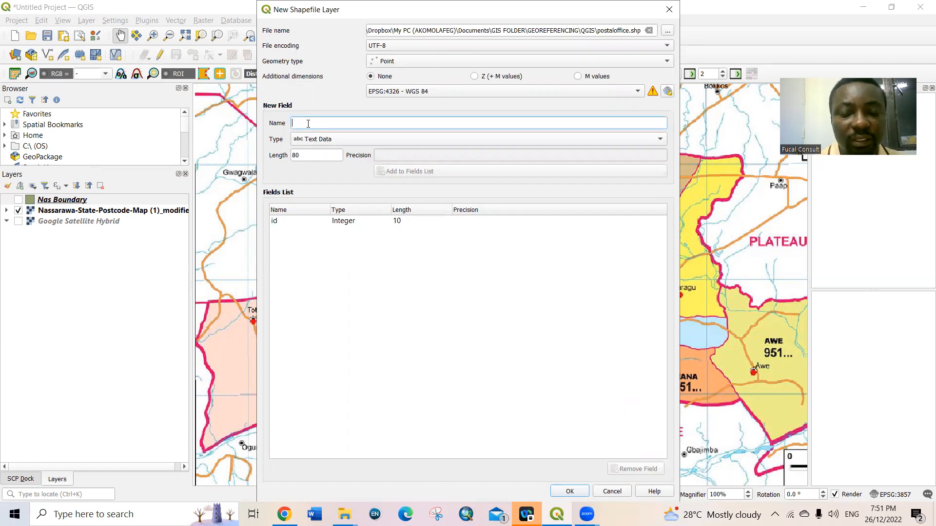
{"action": "type", "text": "Posta offi"}
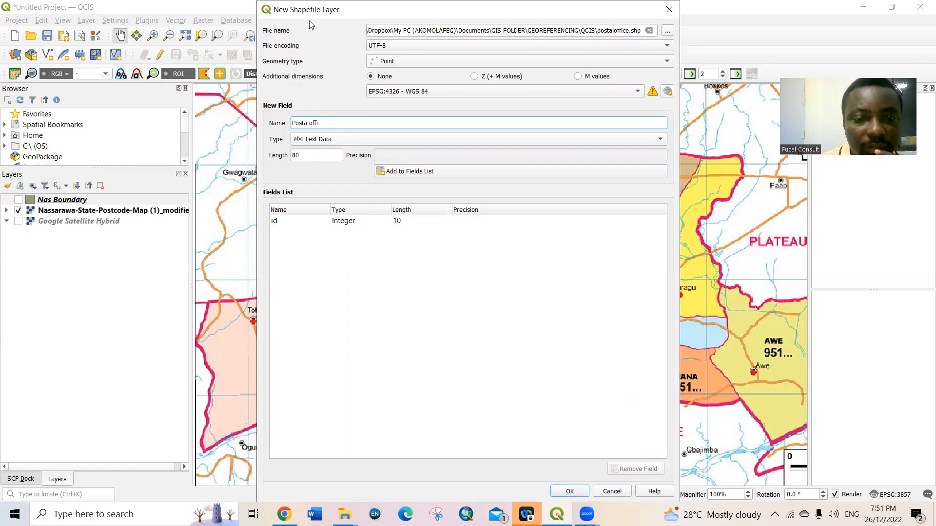
{"action": "left_click_drag", "start_coordinate": [316, 10], "coordinate": [314, 78]}
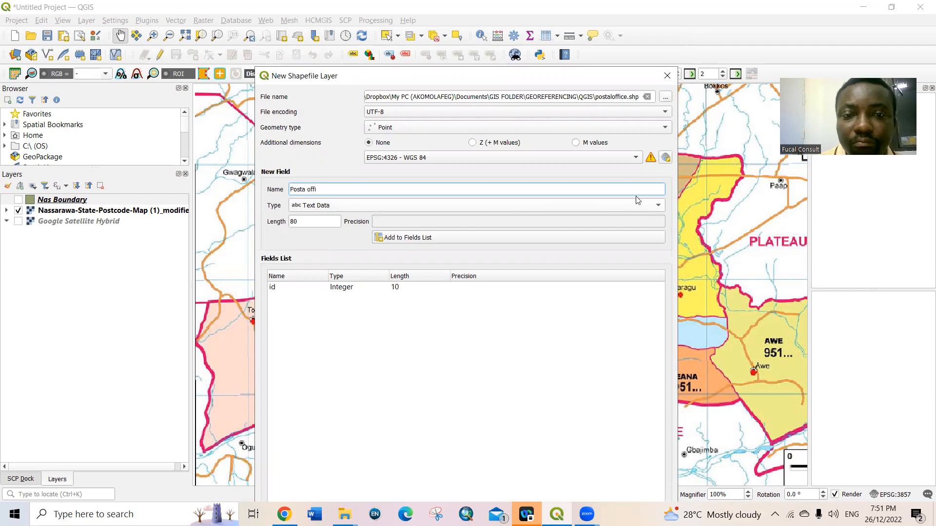
{"action": "left_click", "coordinate": [615, 209]}
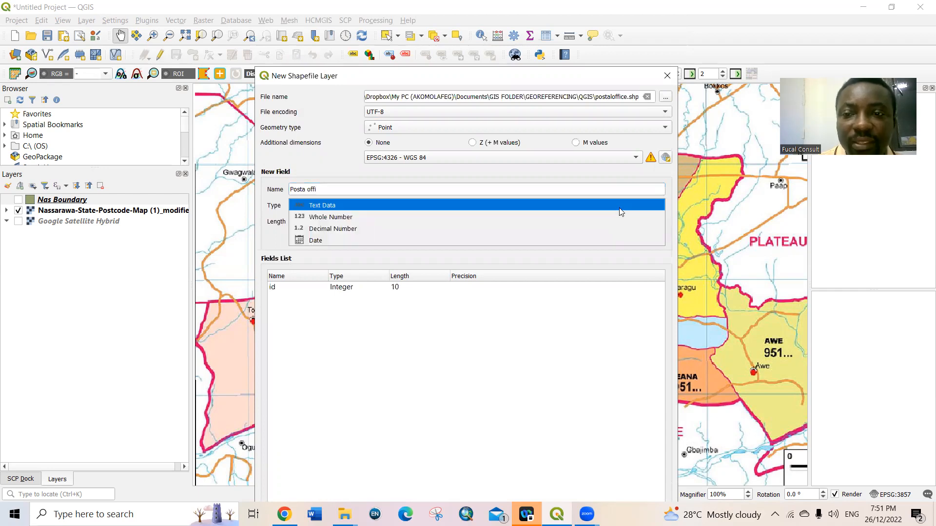
{"action": "left_click", "coordinate": [348, 216]}
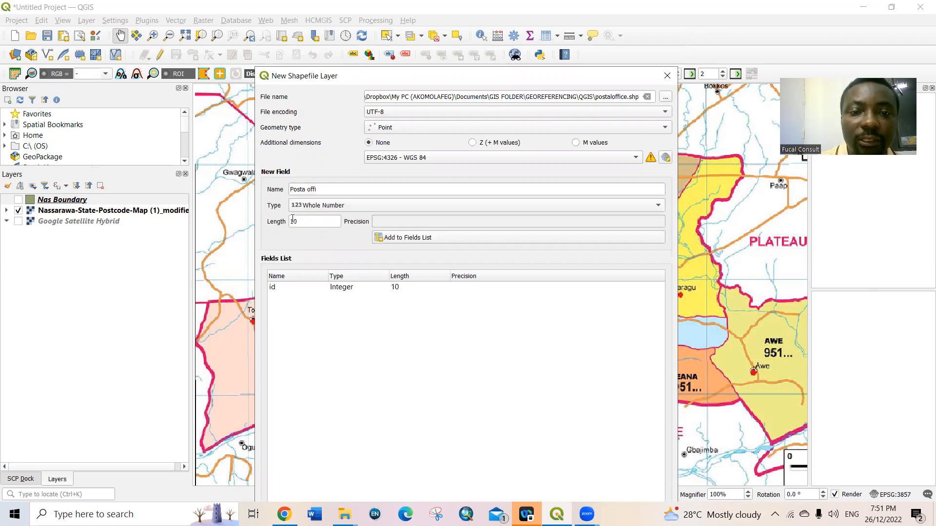
{"action": "left_click", "coordinate": [429, 239]}
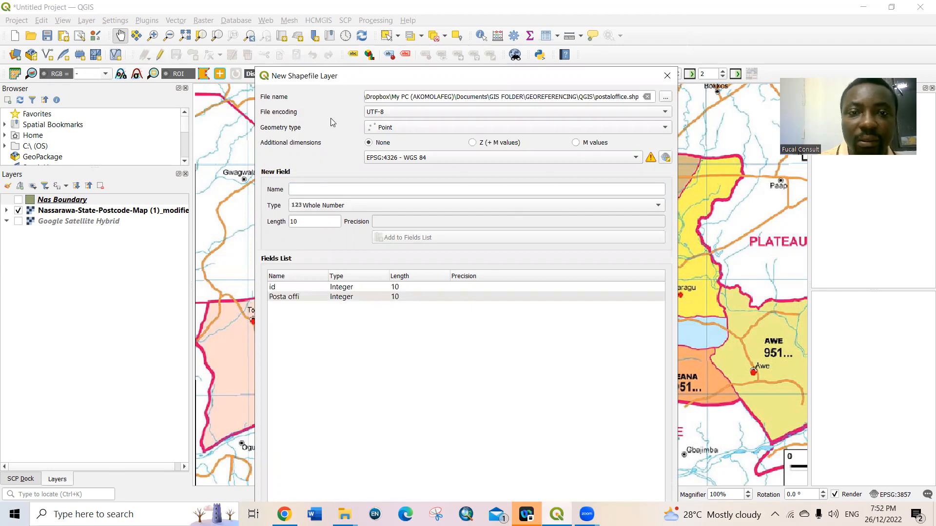
{"action": "left_click_drag", "start_coordinate": [357, 80], "coordinate": [362, 29]}
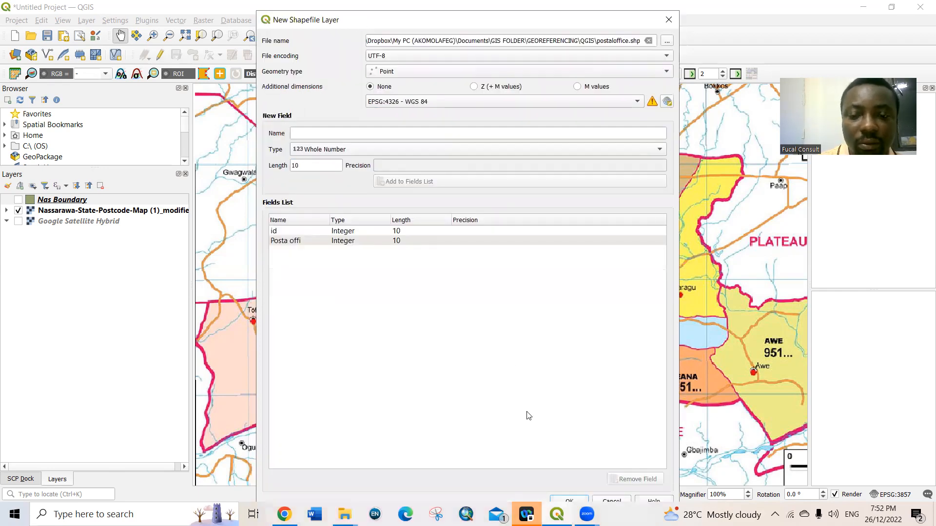
{"action": "left_click", "coordinate": [571, 501]}
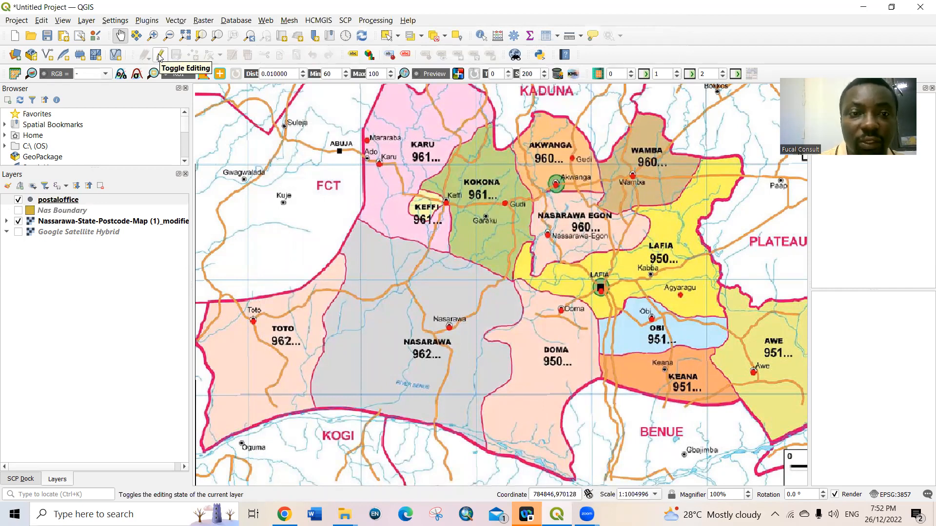
- Start editing the postaloffice layer and add a point at Toto with id 1 and Posta offi 962
{"action": "left_click", "coordinate": [159, 55]}
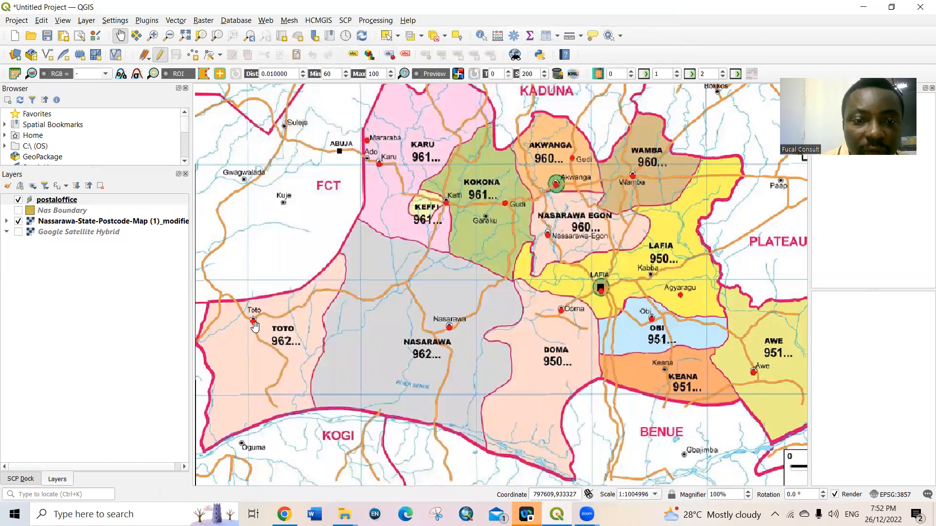
{"action": "left_click", "coordinate": [196, 57]}
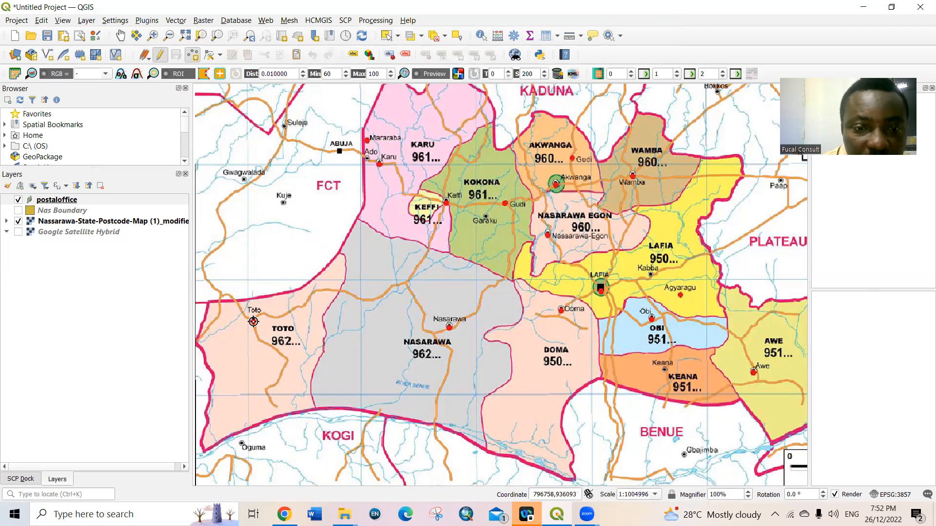
{"action": "left_click", "coordinate": [253, 321]}
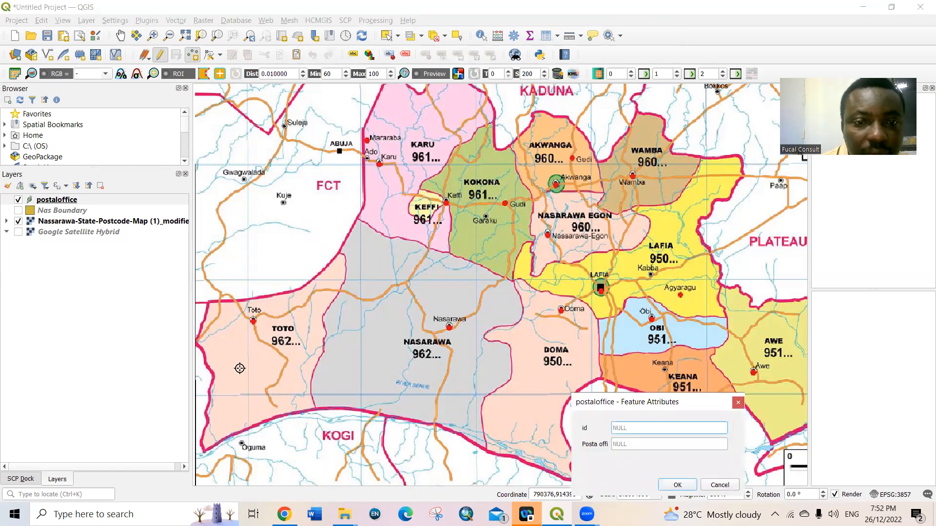
{"action": "type", "text": "1"}
{"action": "left_click", "coordinate": [635, 447]}
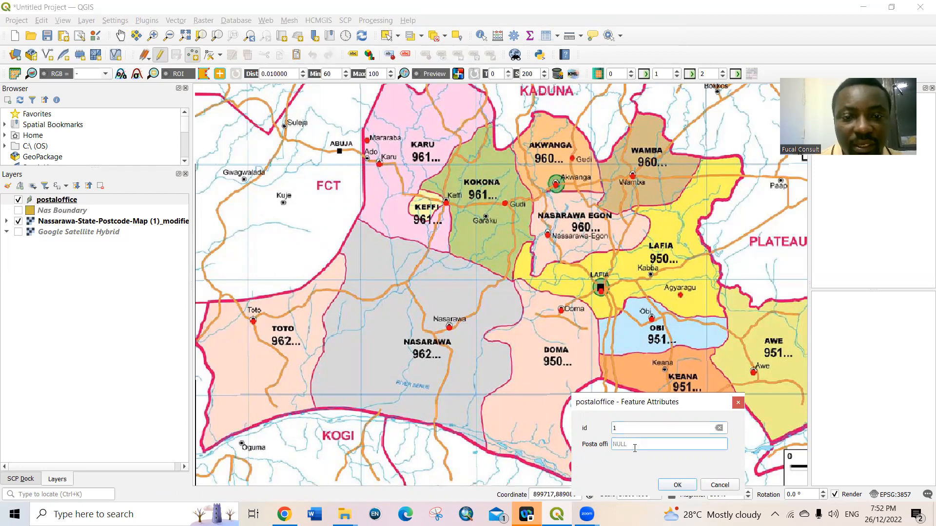
{"action": "type", "text": "962"}
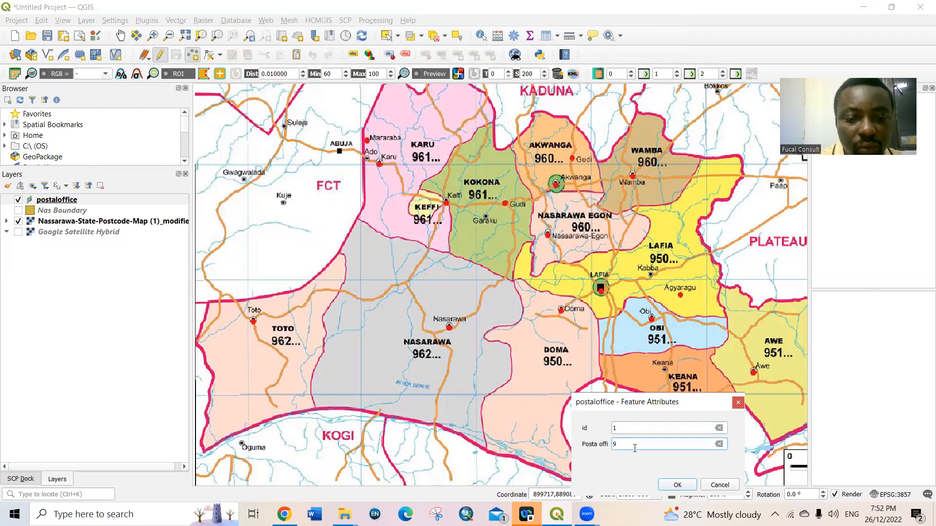
{"action": "left_click", "coordinate": [677, 485]}
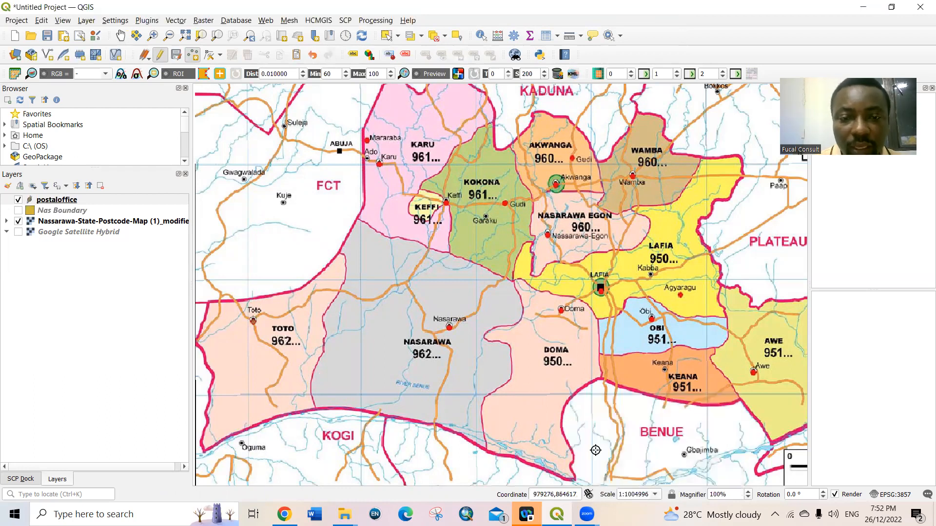
- Add a post office point at Karu with id 2 and Posta offi 961
{"action": "left_click", "coordinate": [378, 164]}
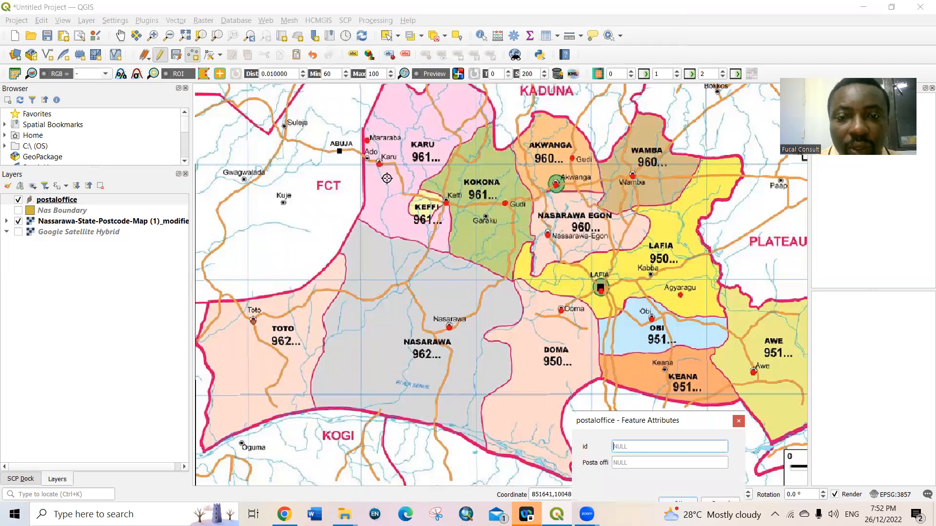
{"action": "type", "text": "2"}
{"action": "left_click", "coordinate": [623, 462]}
{"action": "type", "text": "961"}
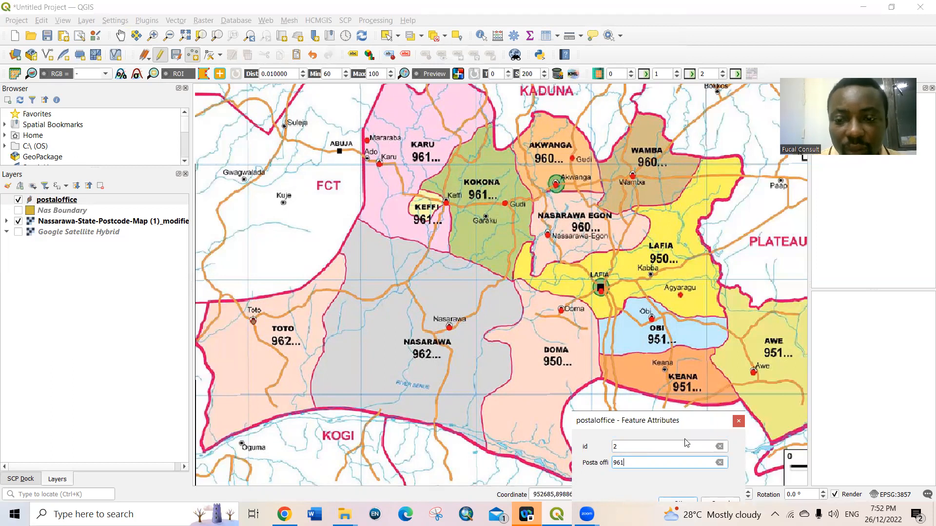
{"action": "left_click_drag", "start_coordinate": [692, 421], "coordinate": [713, 355]}
{"action": "left_click", "coordinate": [699, 436]}
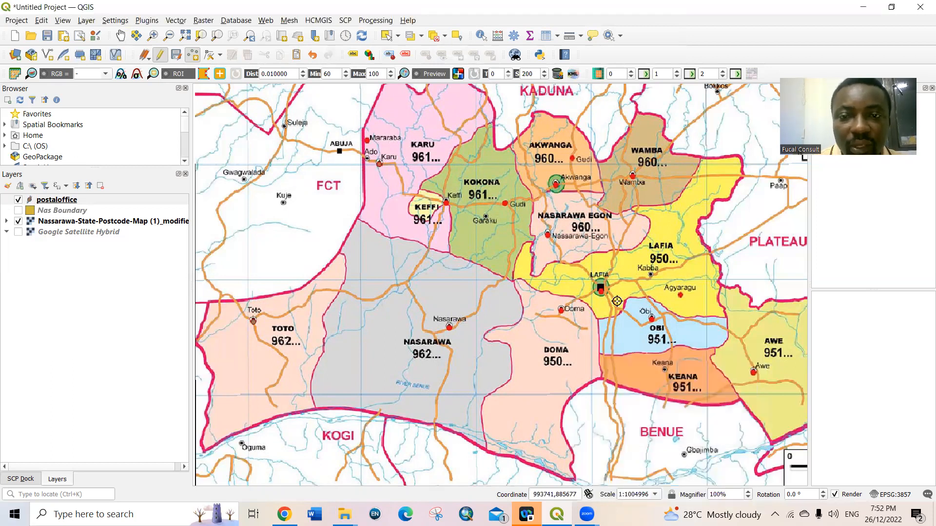
- Add a post office point at Akwanga with id 3 and Posta offi 960
{"action": "left_click", "coordinate": [555, 184]}
{"action": "type", "text": "3"}
{"action": "left_click", "coordinate": [650, 416]}
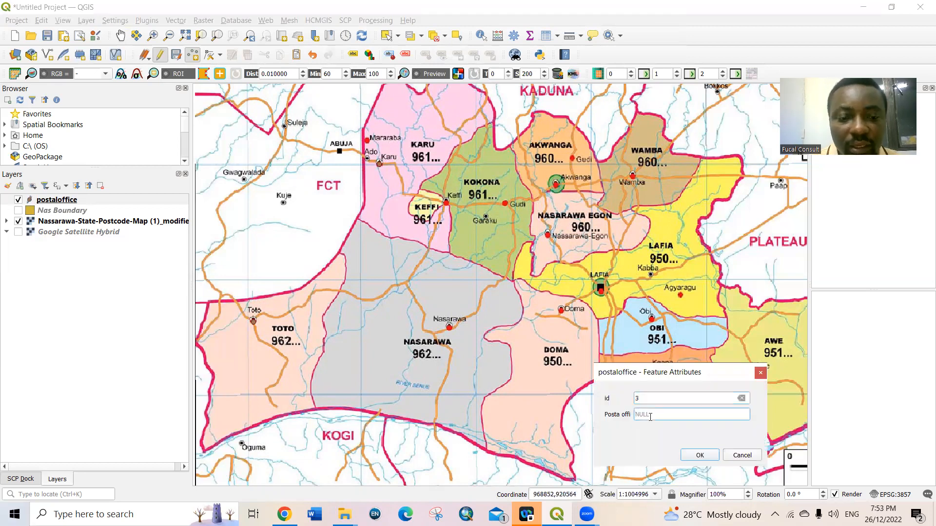
{"action": "type", "text": "960"}
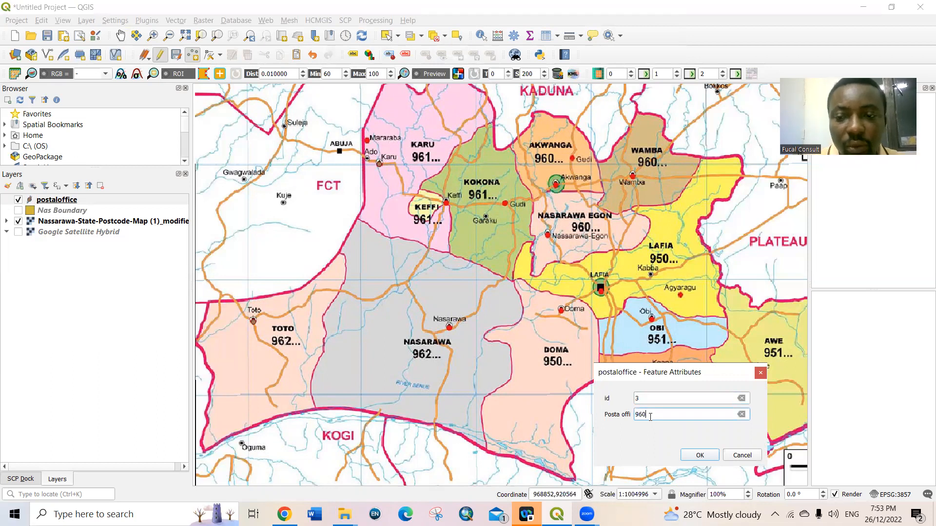
{"action": "left_click", "coordinate": [698, 454]}
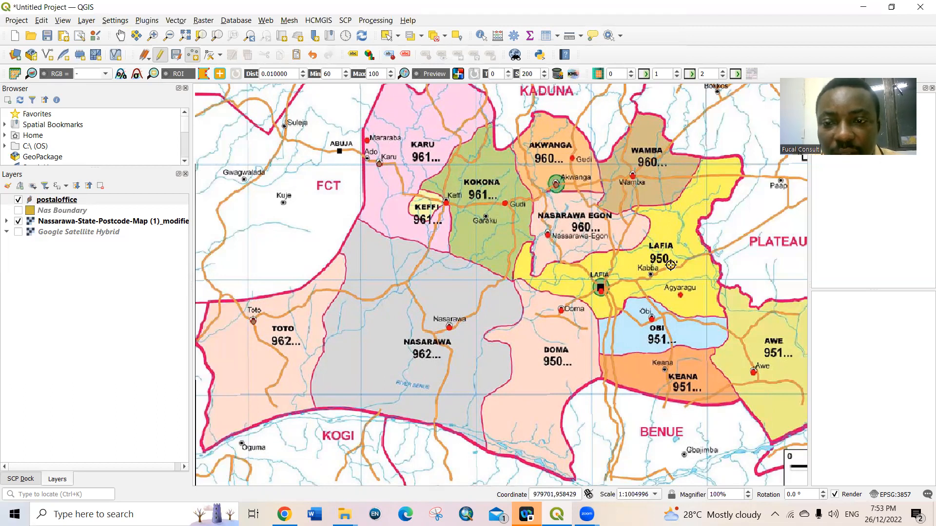
- Add a post office point at Lafia with id 3 and its Posta offi postcode from the map
{"action": "left_click", "coordinate": [600, 291]}
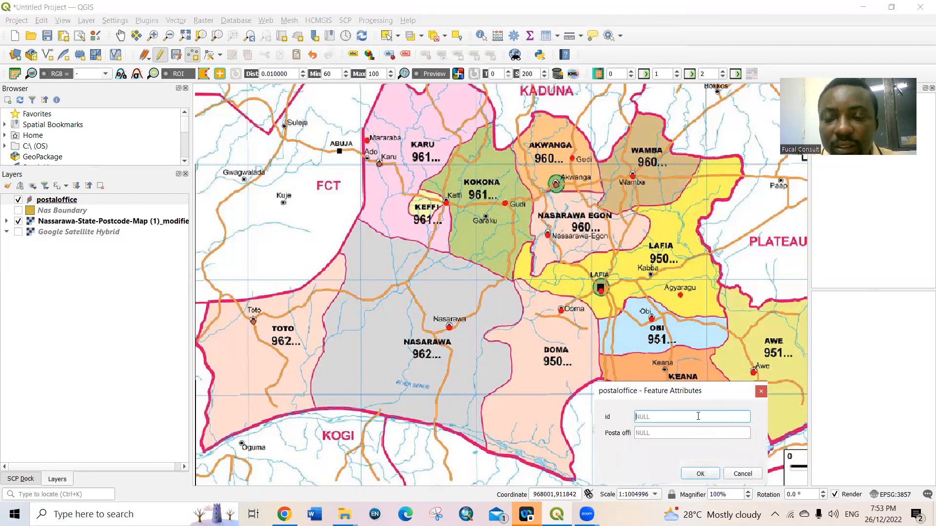
{"action": "type", "text": "3"}
{"action": "left_click", "coordinate": [643, 433]}
{"action": "type", "text": "9"}
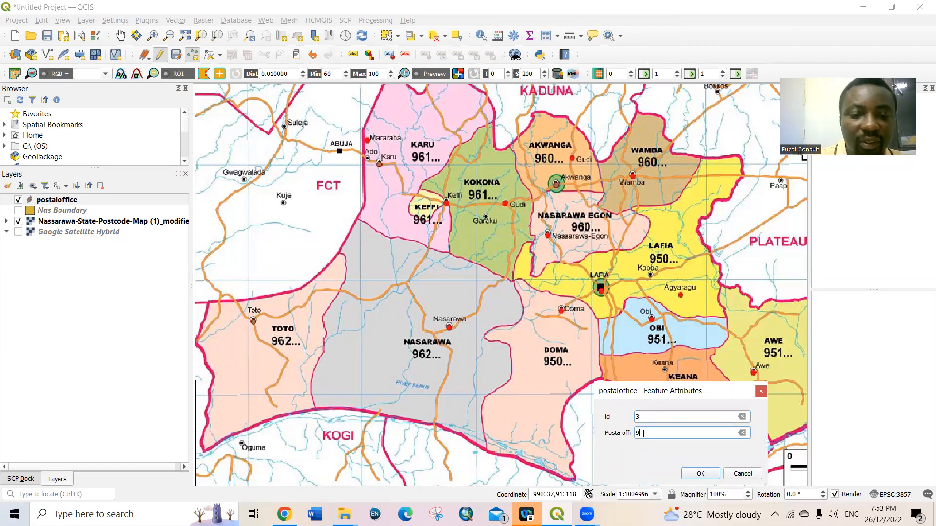
{"action": "left_click", "coordinate": [700, 473]}
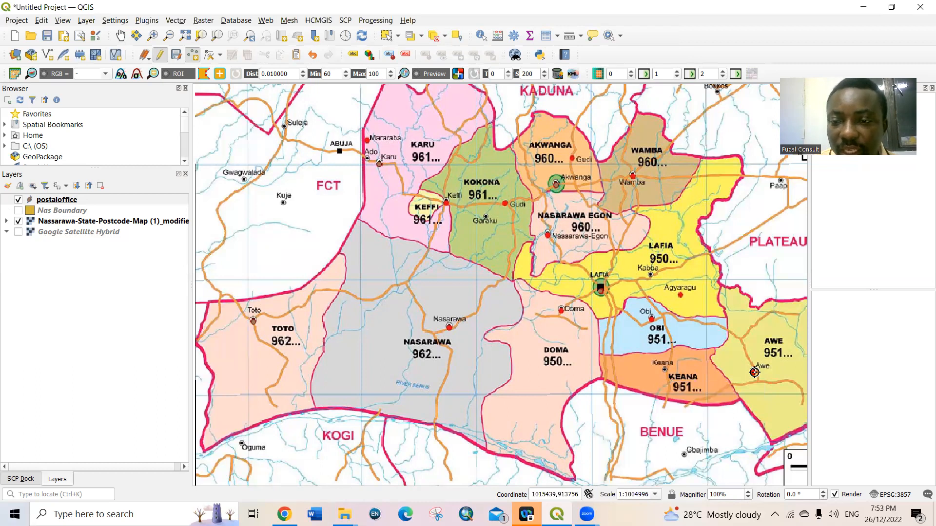
- Add a post office point at Awe with id 4 and Posta offi 951
{"action": "left_click", "coordinate": [754, 372]}
{"action": "type", "text": "4"}
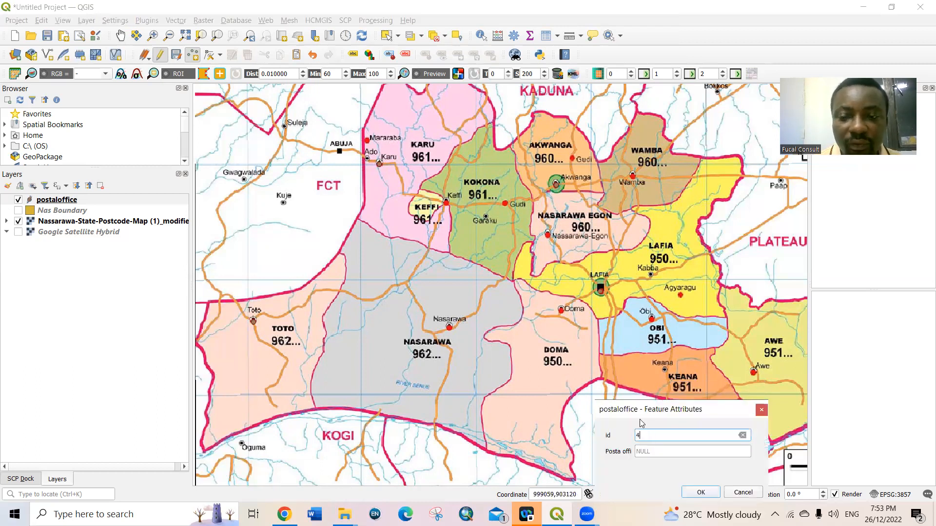
{"action": "left_click", "coordinate": [654, 451]}
{"action": "type", "text": "9"}
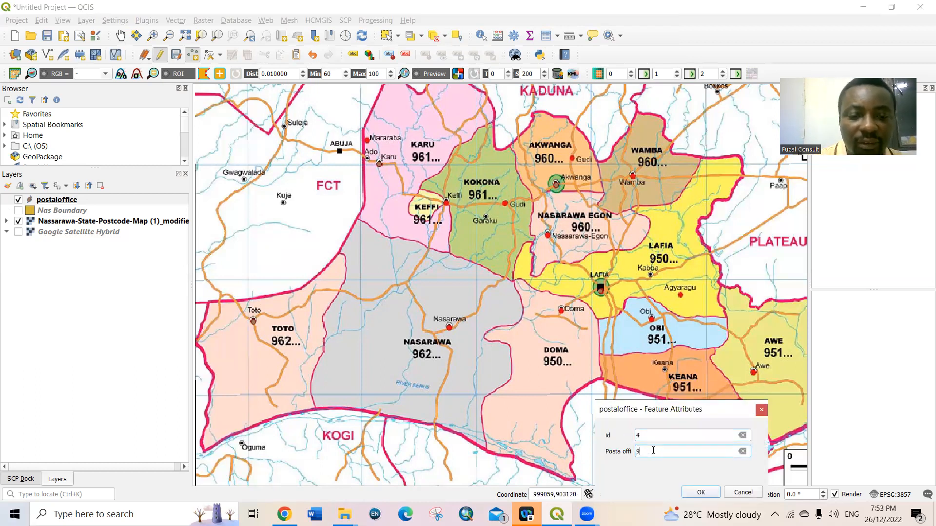
{"action": "type", "text": "51"}
{"action": "left_click", "coordinate": [700, 492]}
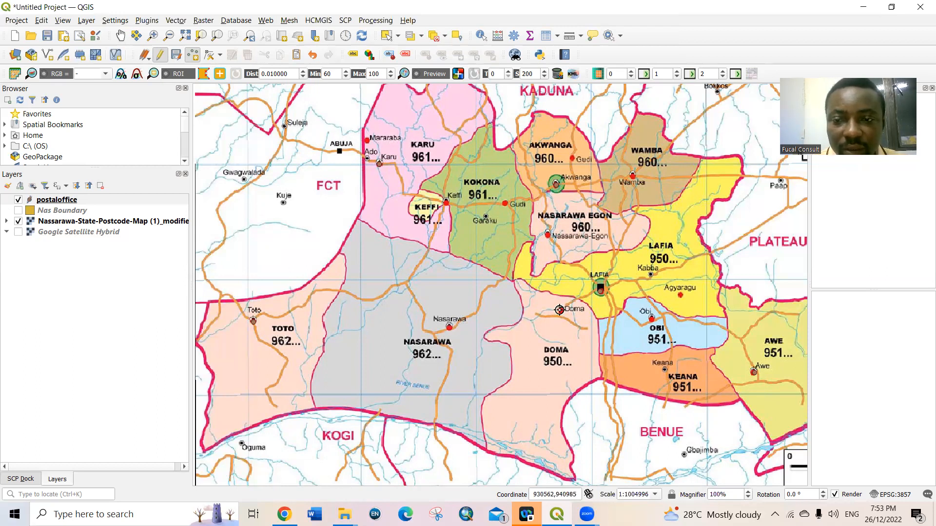
- Add a post office point at Doma with id 5 and Posta offi 950
{"action": "left_click", "coordinate": [560, 310]}
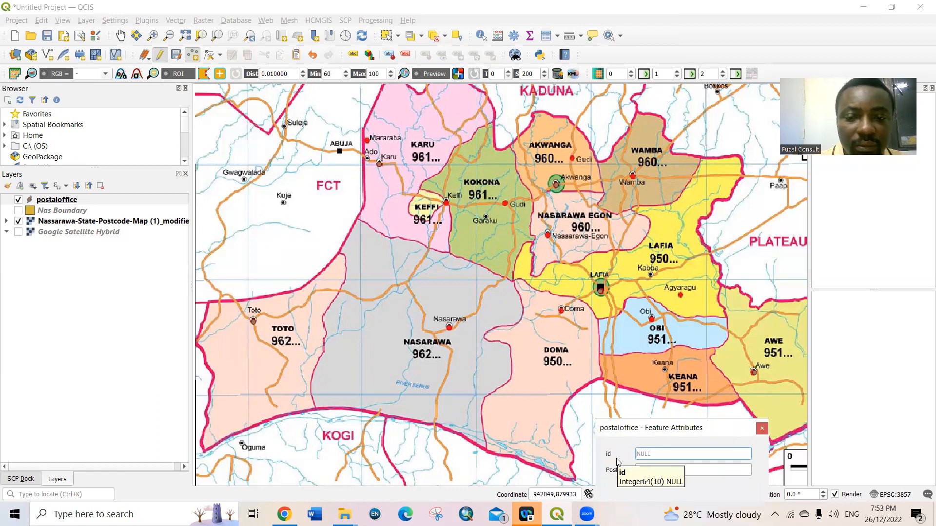
{"action": "type", "text": "5"}
{"action": "left_click", "coordinate": [699, 470]}
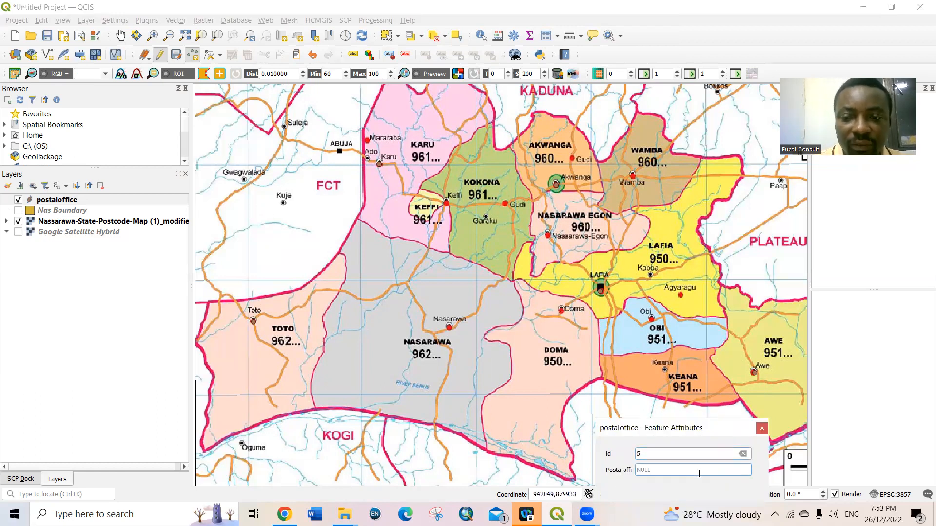
{"action": "type", "text": "950"}
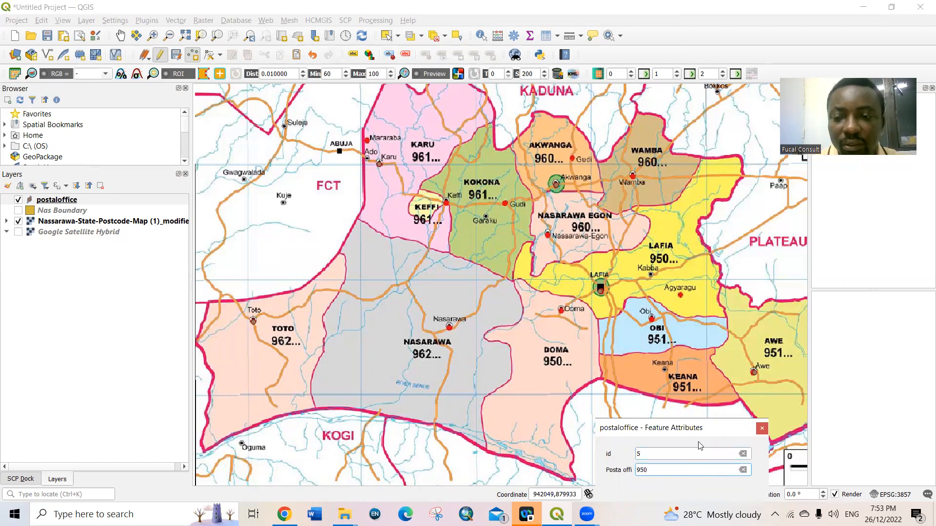
{"action": "left_click_drag", "start_coordinate": [717, 431], "coordinate": [718, 392]}
{"action": "left_click", "coordinate": [708, 470]}
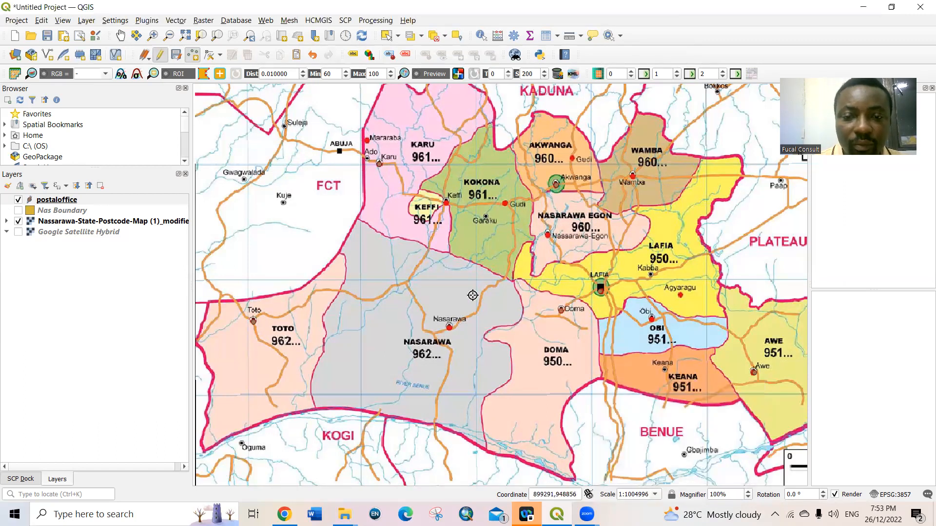
- Add a post office point at Nasarawa town with id 6 and Posta offi 962
{"action": "left_click", "coordinate": [449, 327]}
{"action": "type", "text": "6"}
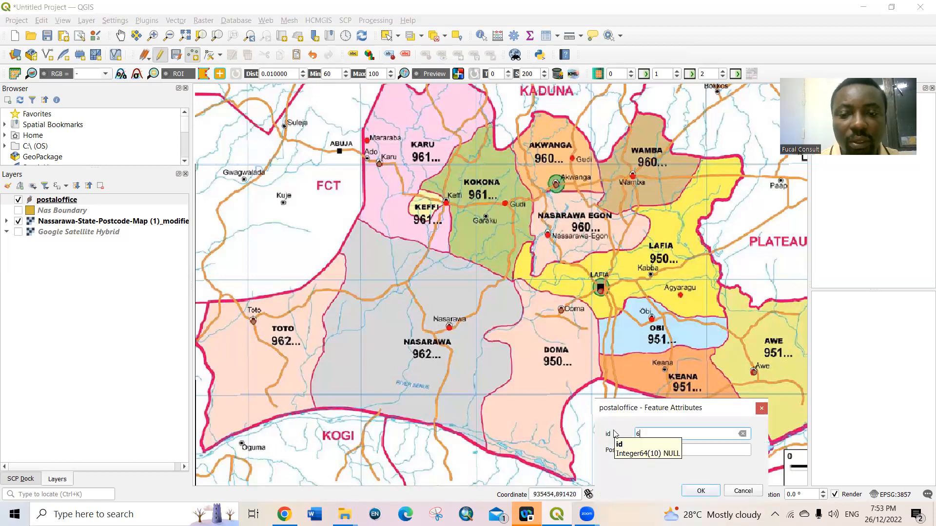
{"action": "left_click", "coordinate": [701, 452]}
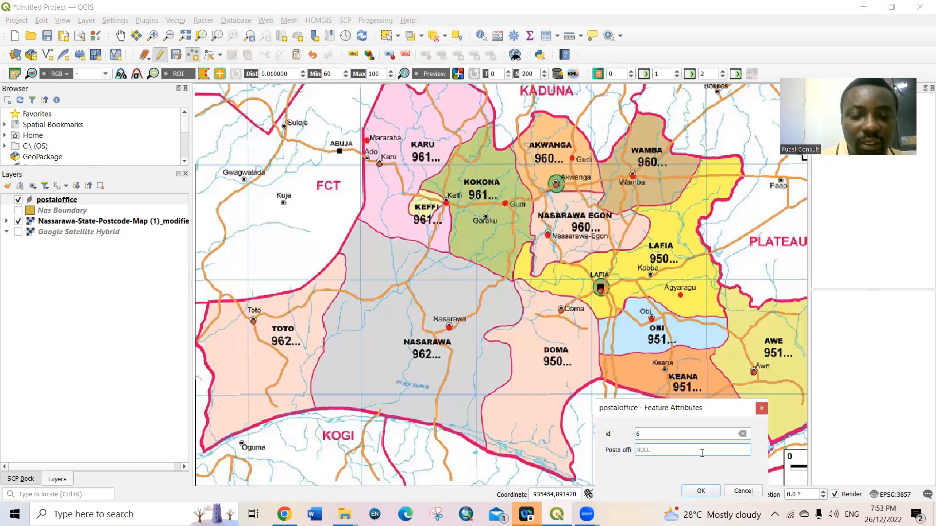
{"action": "type", "text": "962"}
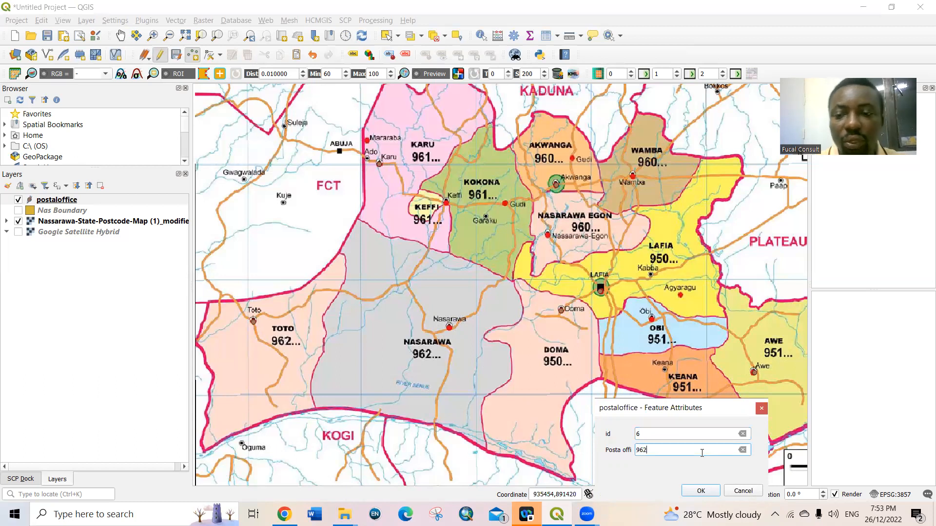
{"action": "left_click", "coordinate": [702, 491]}
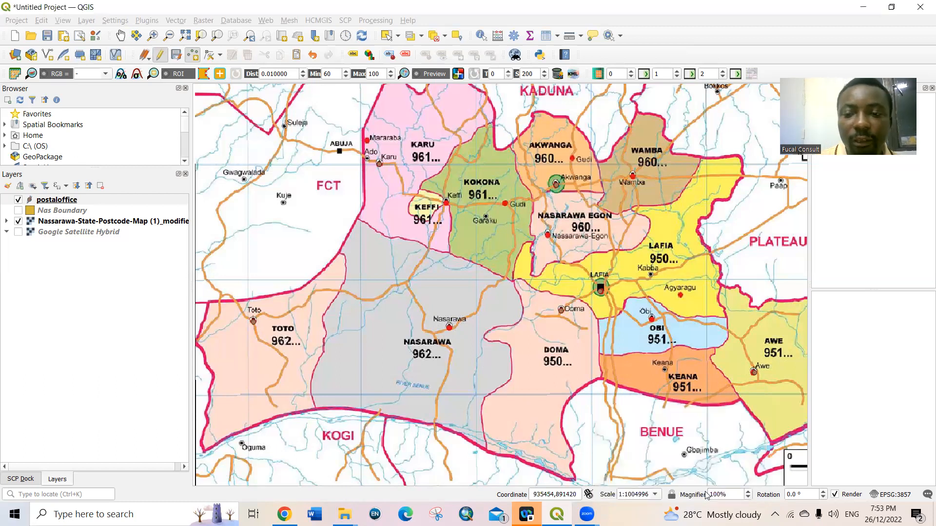
- Stop editing the postaloffice layer with its changes saved, and hide the Nassarawa-State-Postcode-Map raster
{"action": "left_click", "coordinate": [160, 55]}
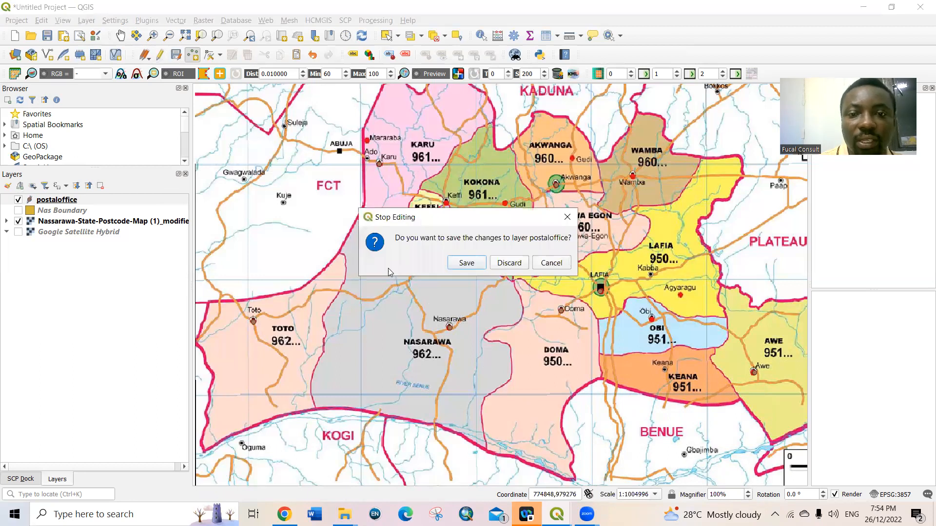
{"action": "left_click", "coordinate": [466, 264]}
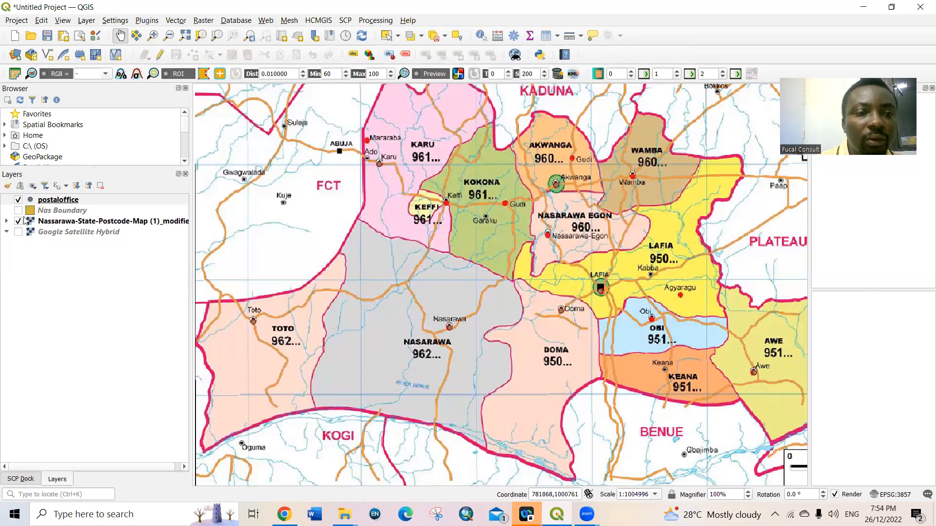
{"action": "left_click", "coordinate": [19, 221]}
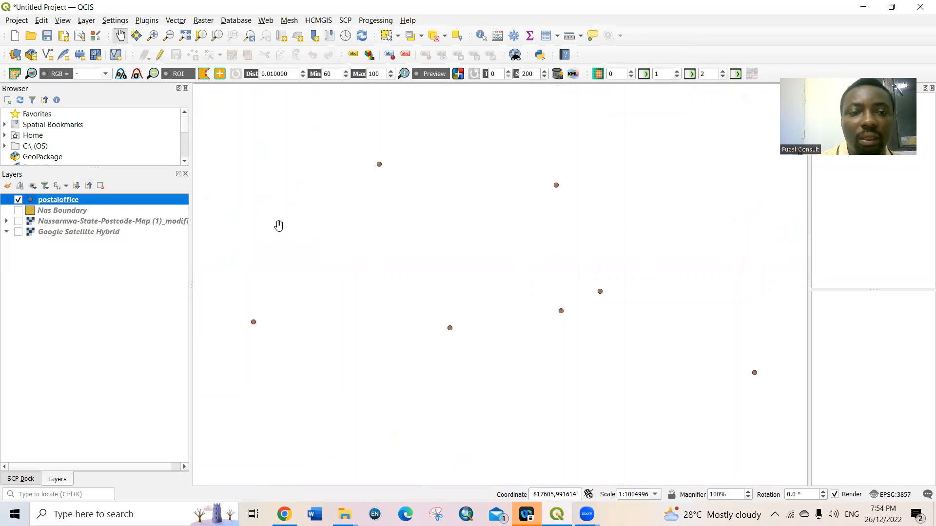
- Change the postaloffice layer's marker symbol to the preset effect drop shadow
{"action": "double_click", "coordinate": [32, 202]}
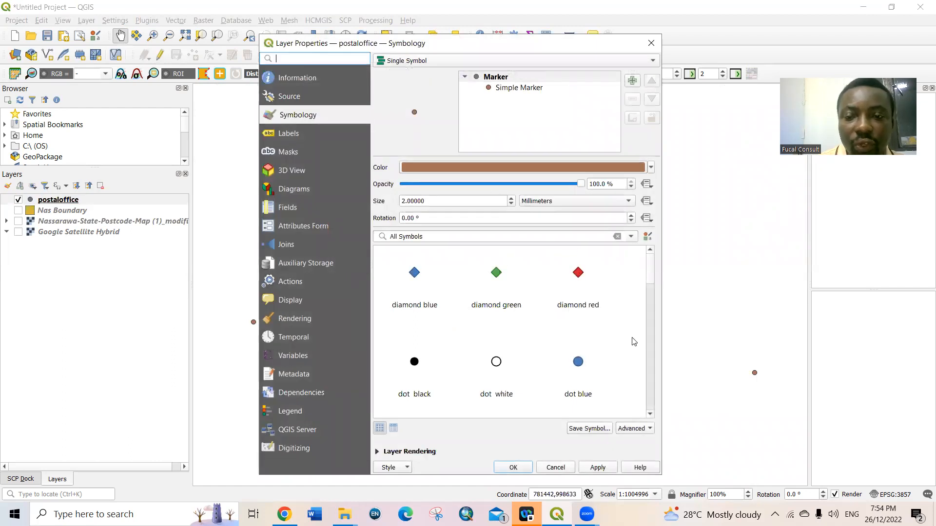
{"action": "left_click_drag", "start_coordinate": [650, 278], "coordinate": [651, 335]}
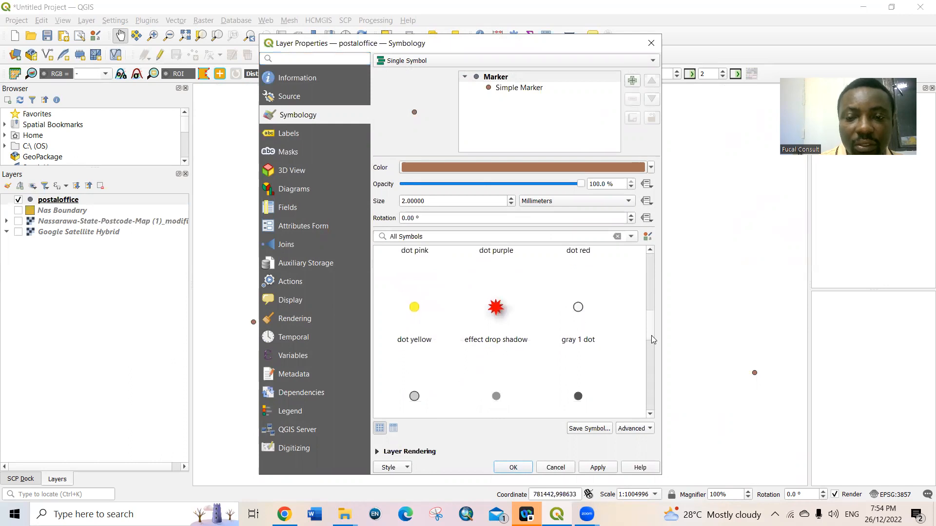
{"action": "left_click", "coordinate": [495, 309]}
{"action": "left_click", "coordinate": [602, 469]}
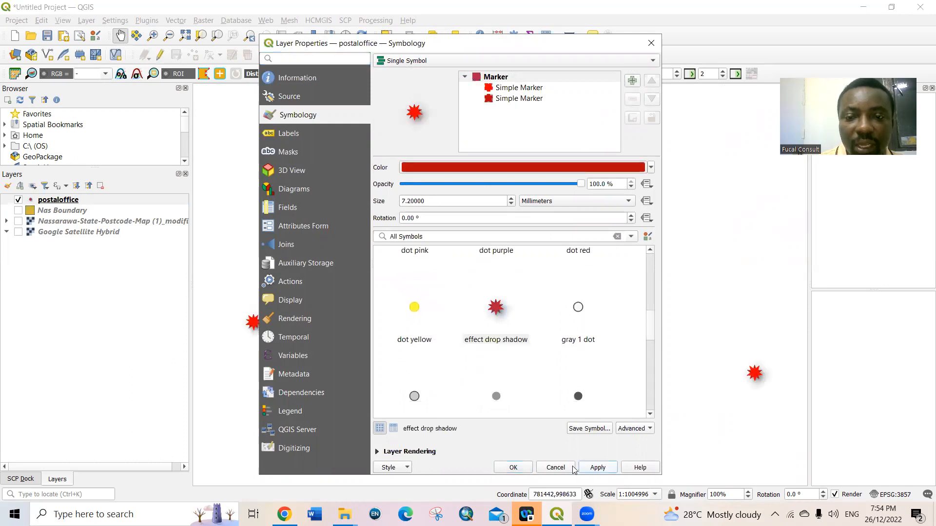
{"action": "left_click", "coordinate": [514, 468]}
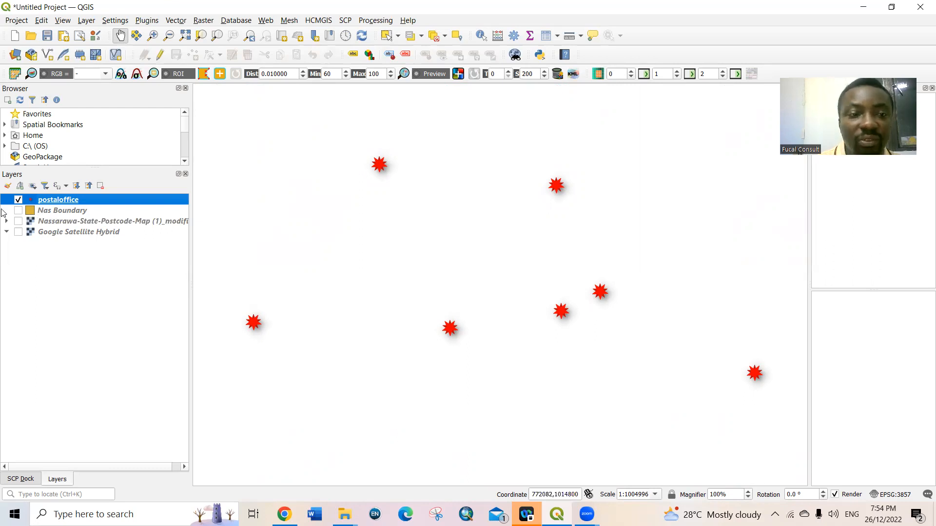
- Check the post office points over the Nas Boundary layer, and leave only the postcode map raster visible
{"action": "left_click", "coordinate": [18, 213]}
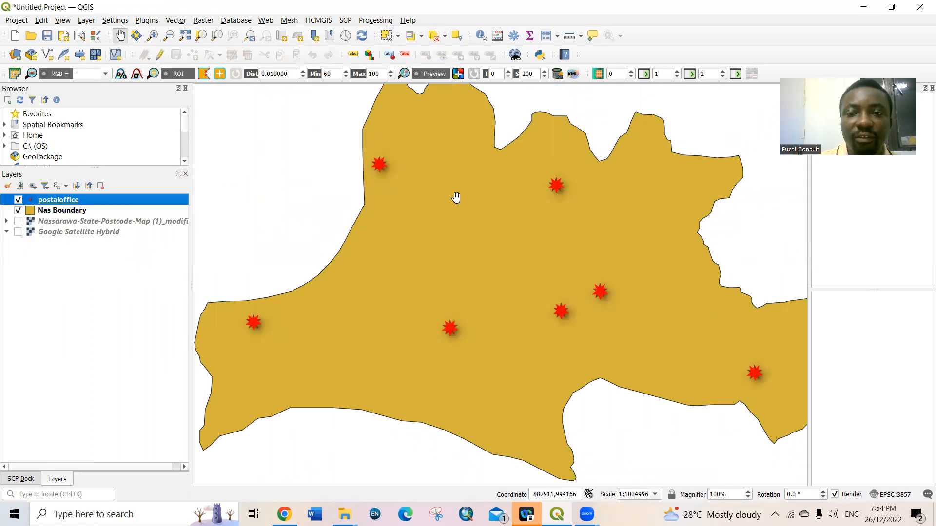
{"action": "left_click", "coordinate": [18, 220]}
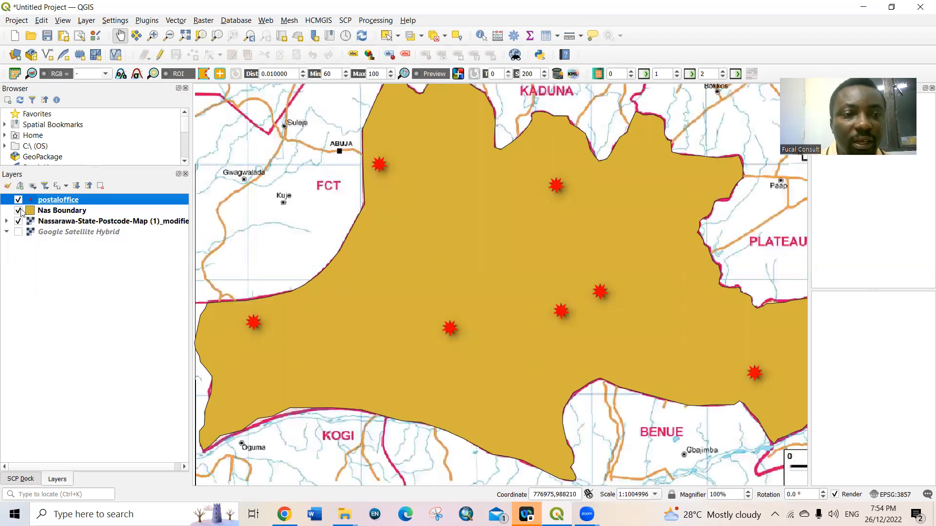
{"action": "left_click", "coordinate": [20, 211]}
{"action": "left_click", "coordinate": [20, 201]}
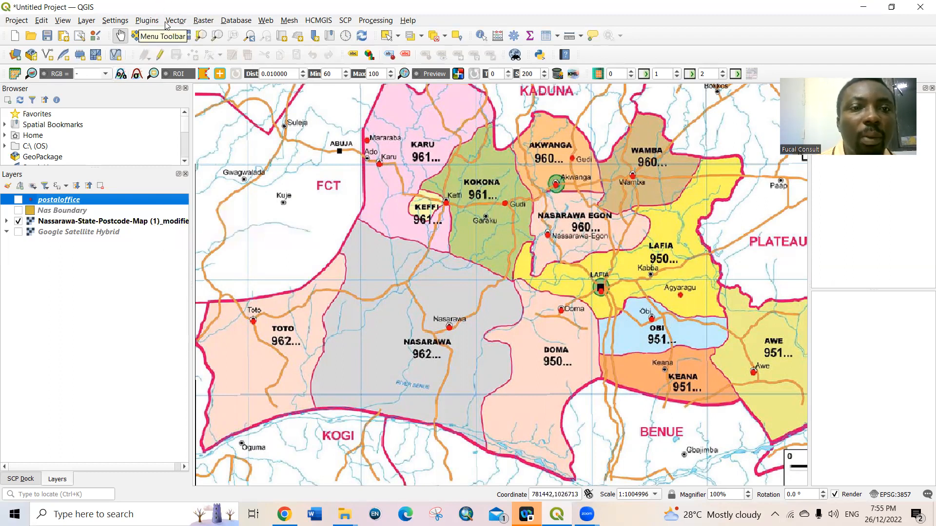
- Set up a new shapefile layer saved as LGAs in the QGIS folder, with Polygon geometry
{"action": "left_click", "coordinate": [86, 20]}
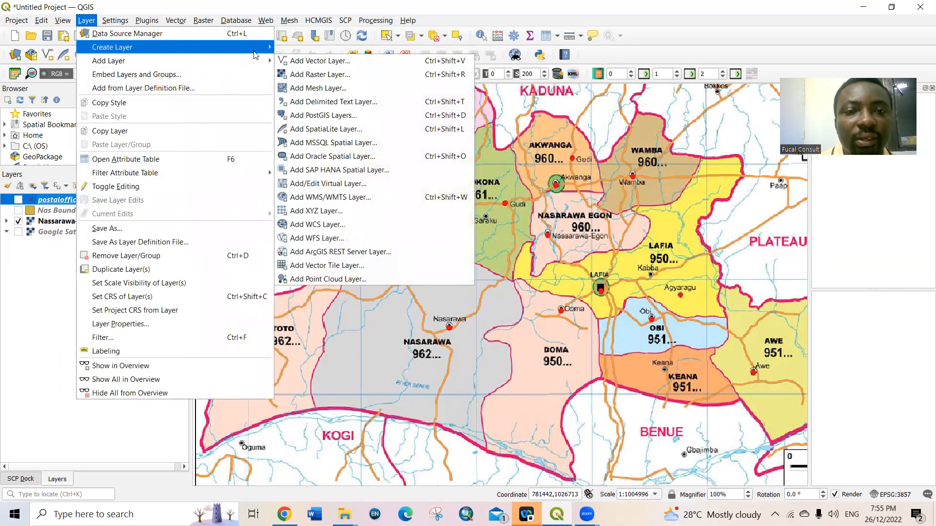
{"action": "mouse_move", "coordinate": [264, 47]}
{"action": "left_click", "coordinate": [308, 61]}
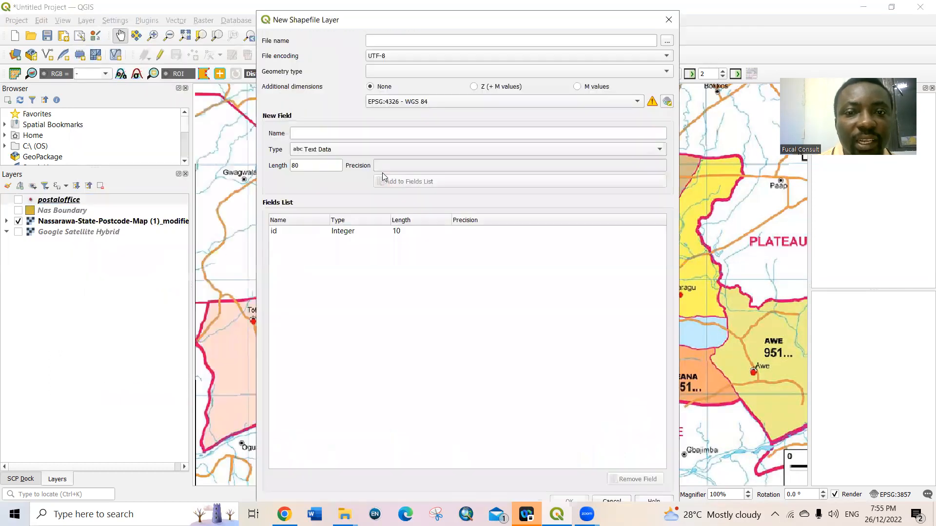
{"action": "left_click", "coordinate": [667, 42]}
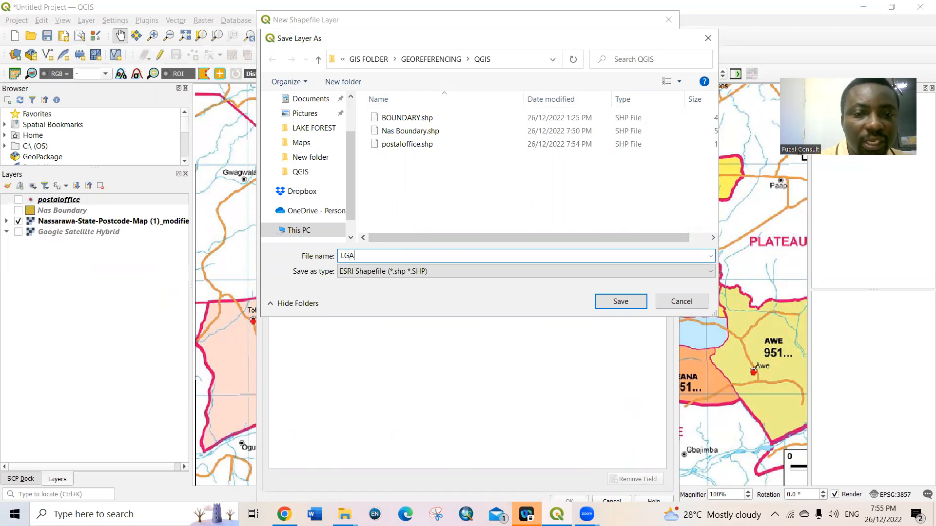
{"action": "type", "text": "LGAs"}
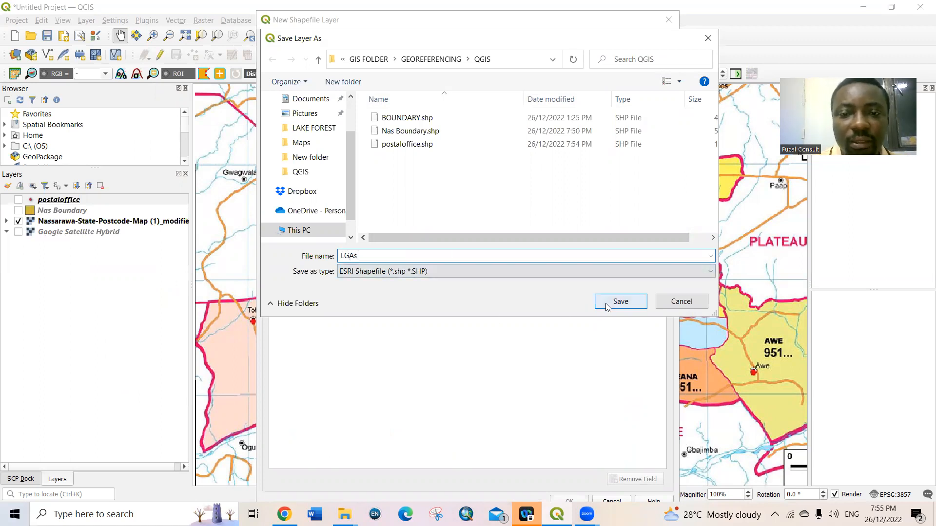
{"action": "left_click", "coordinate": [618, 302]}
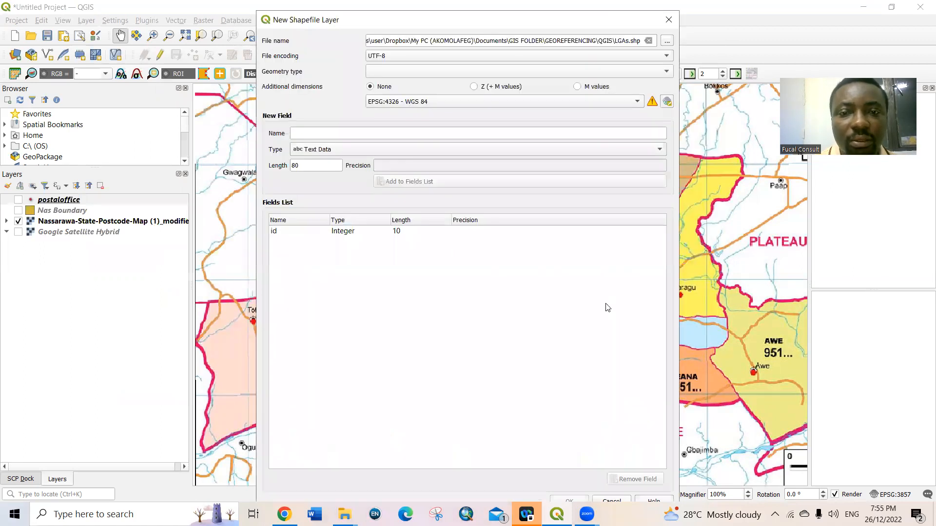
{"action": "left_click", "coordinate": [382, 73]}
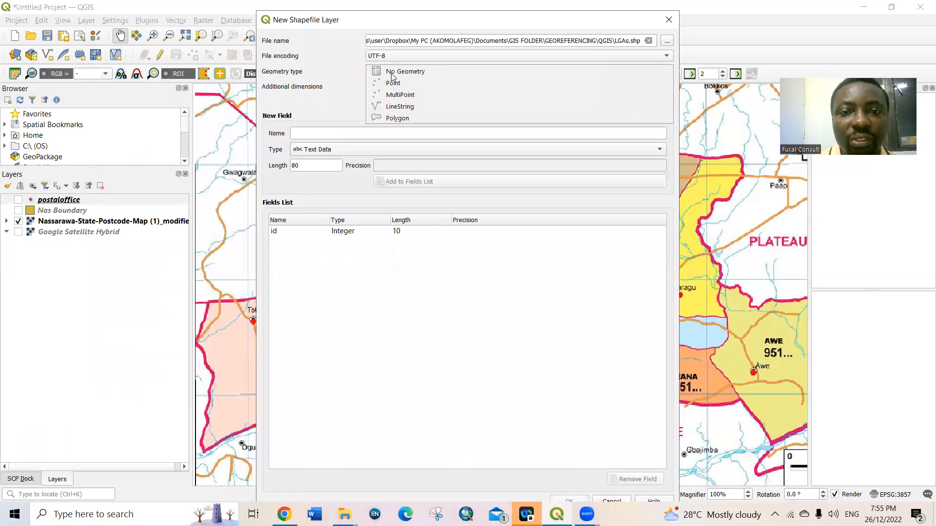
{"action": "left_click", "coordinate": [392, 119]}
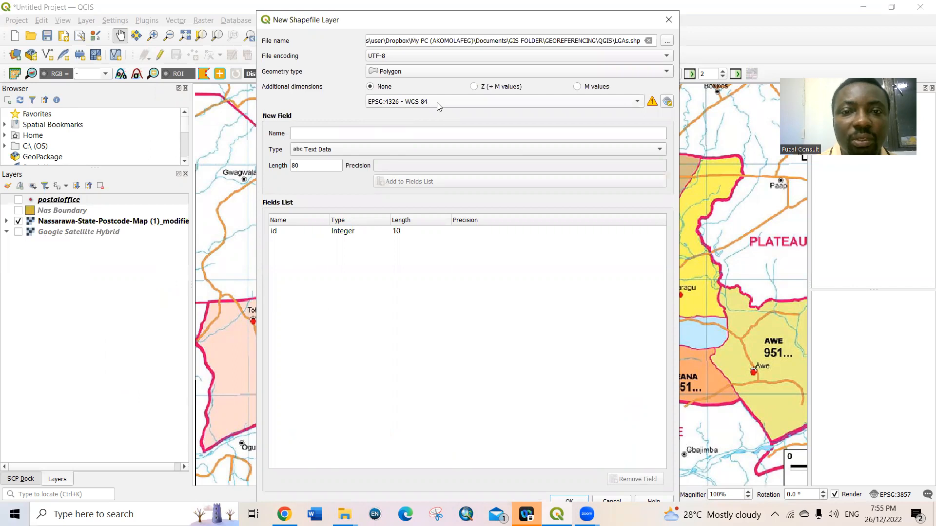
- Add a text field named LGAs with length 80 and create the LGAs layer
{"action": "left_click", "coordinate": [323, 132]}
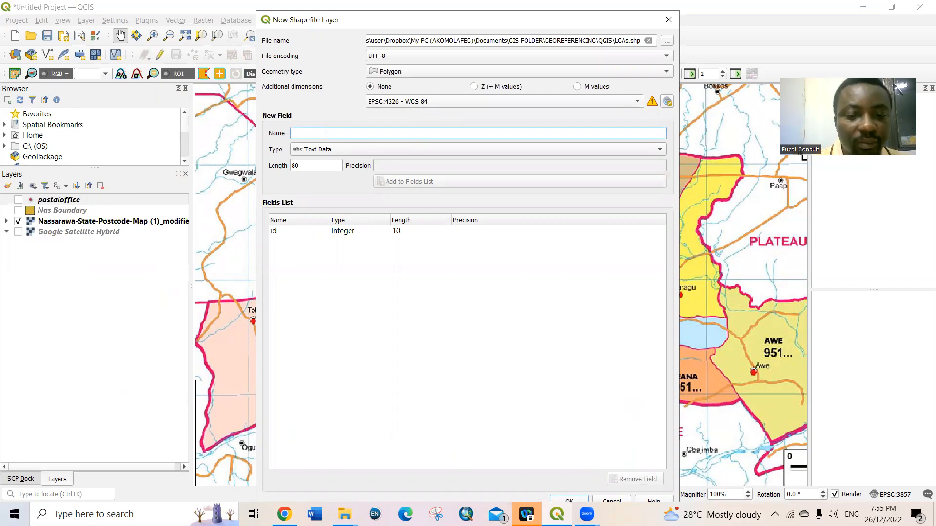
{"action": "type", "text": "LGAs"}
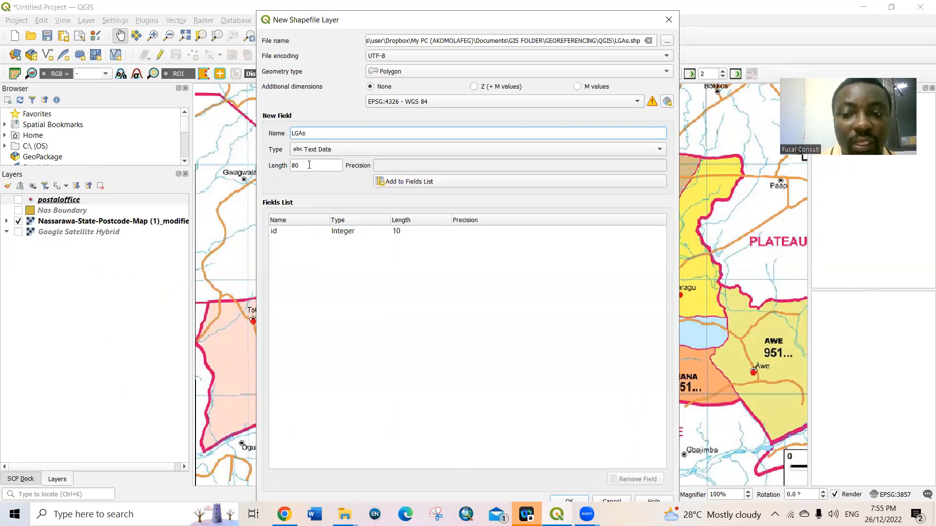
{"action": "left_click", "coordinate": [413, 182]}
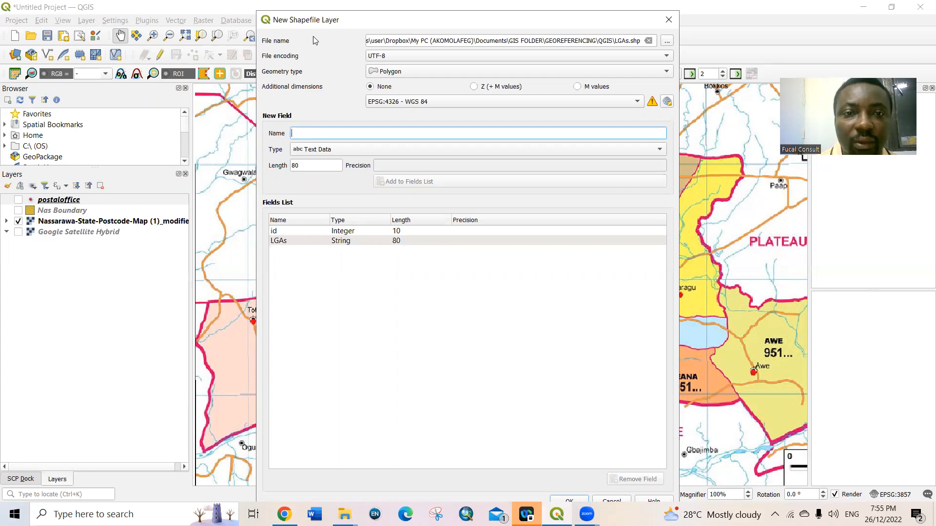
{"action": "left_click", "coordinate": [566, 489]}
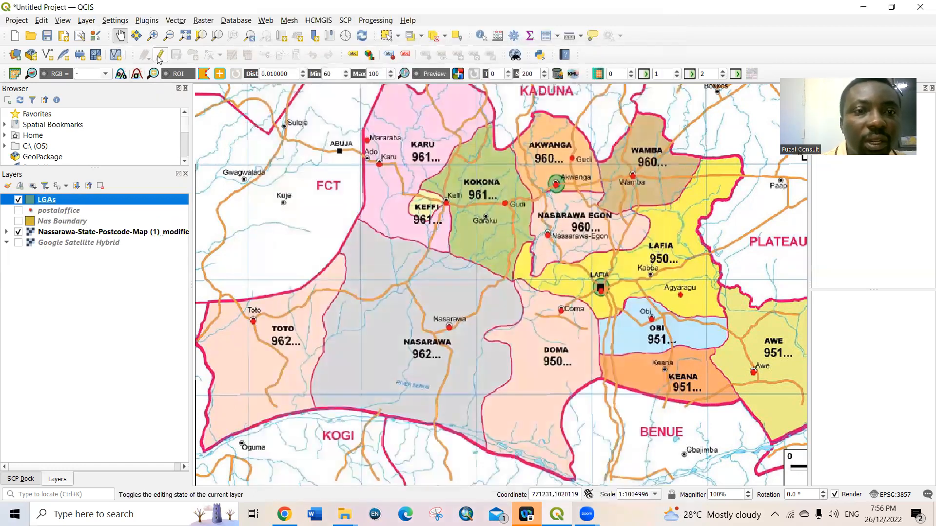
- Enable editing on the LGAs layer and trace a polygon around the Toto area of the postcode map
{"action": "left_click", "coordinate": [160, 56]}
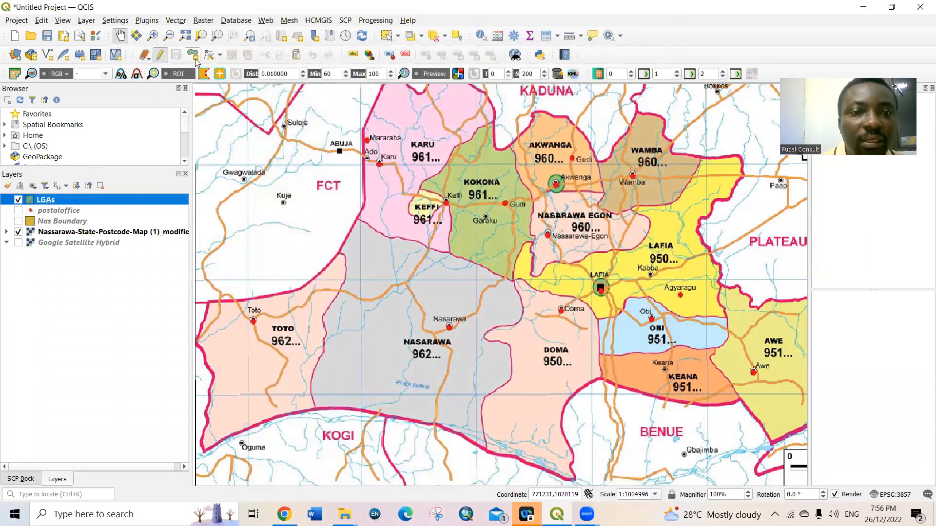
{"action": "left_click", "coordinate": [193, 55]}
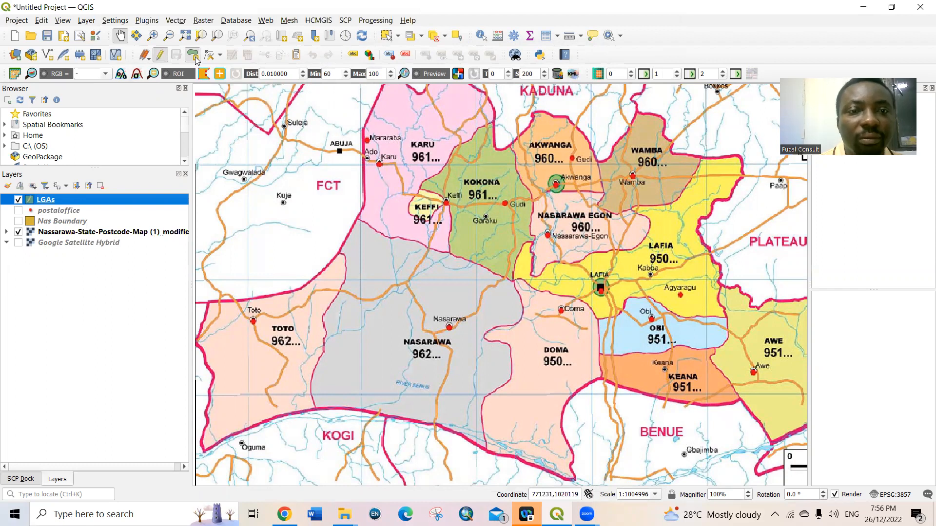
{"action": "left_click", "coordinate": [209, 302]}
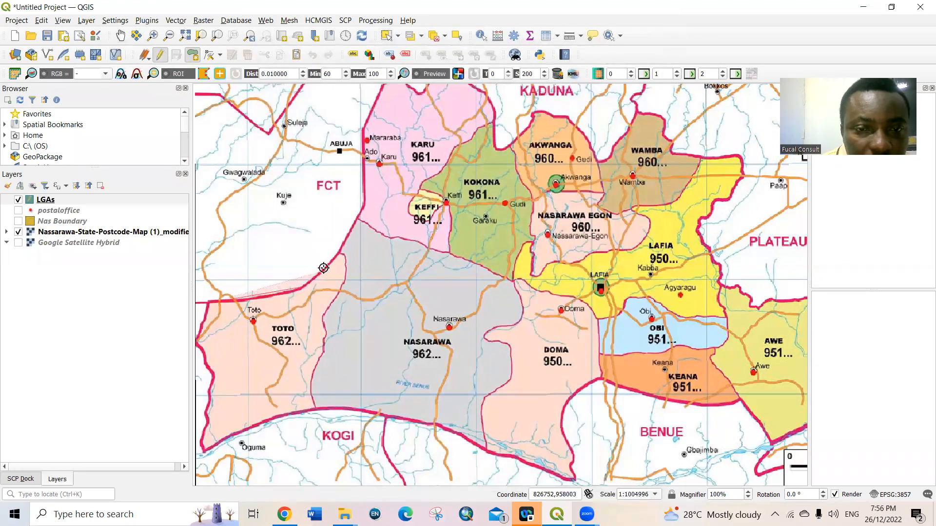
{"action": "left_click", "coordinate": [340, 255]}
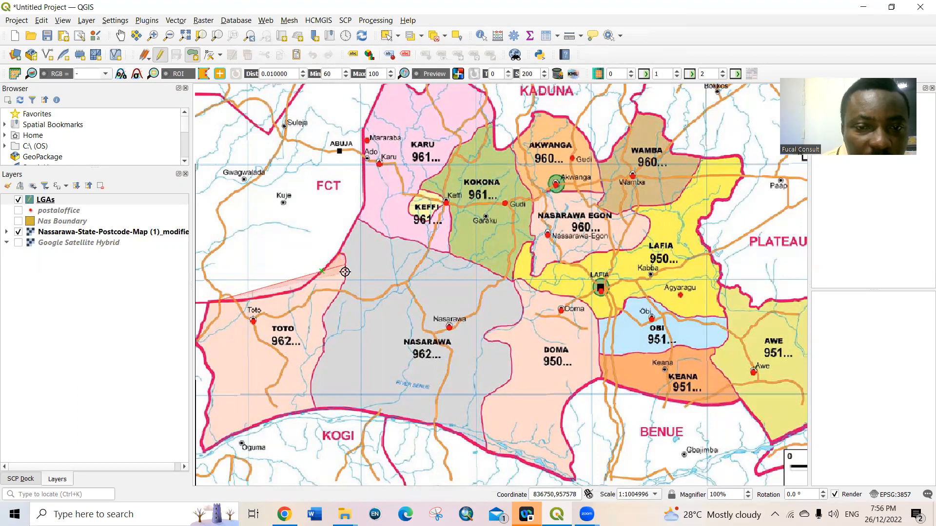
{"action": "left_click", "coordinate": [339, 287]}
{"action": "left_click", "coordinate": [336, 295]}
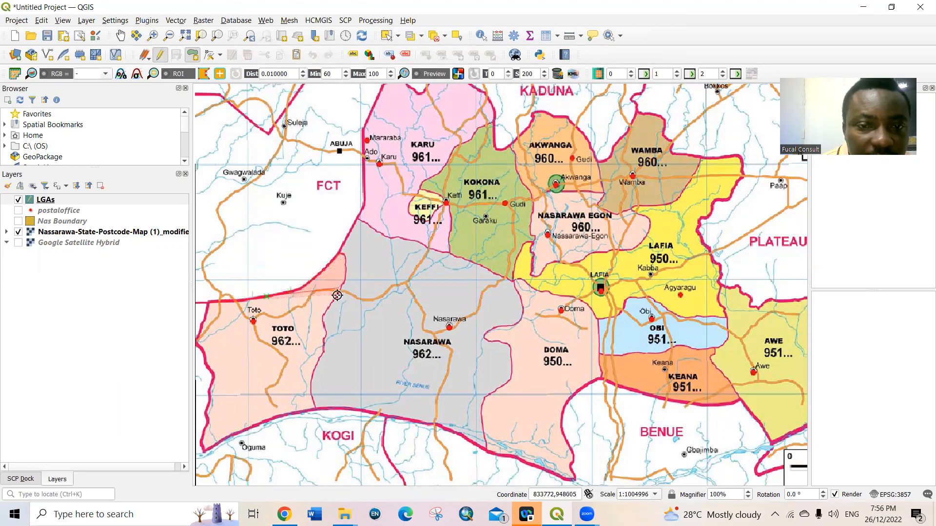
{"action": "left_click", "coordinate": [328, 303]}
{"action": "left_click", "coordinate": [327, 310]}
{"action": "left_click", "coordinate": [322, 318]}
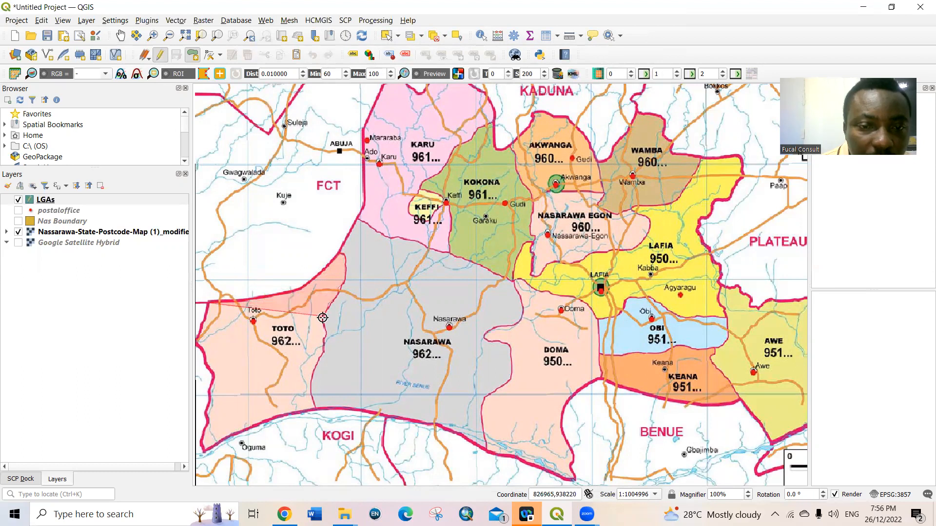
{"action": "left_click", "coordinate": [325, 326]}
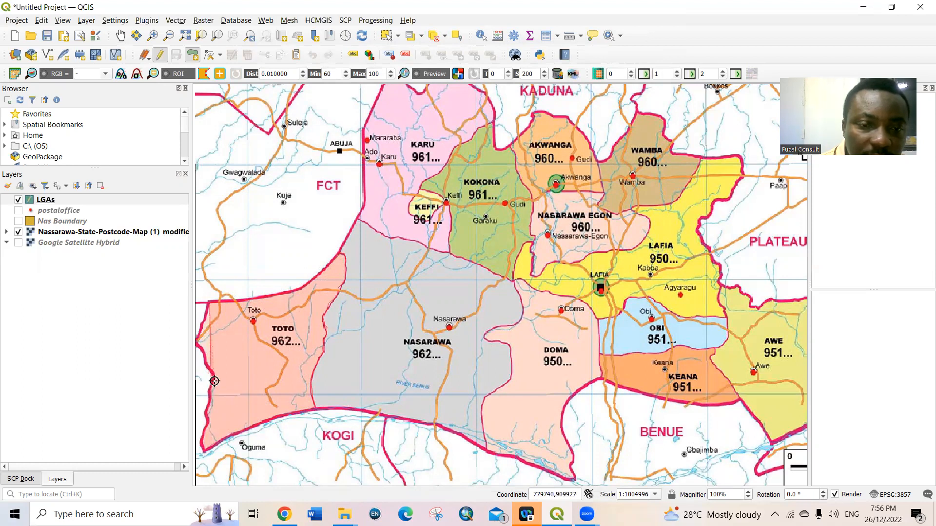
{"action": "right_click", "coordinate": [208, 302]}
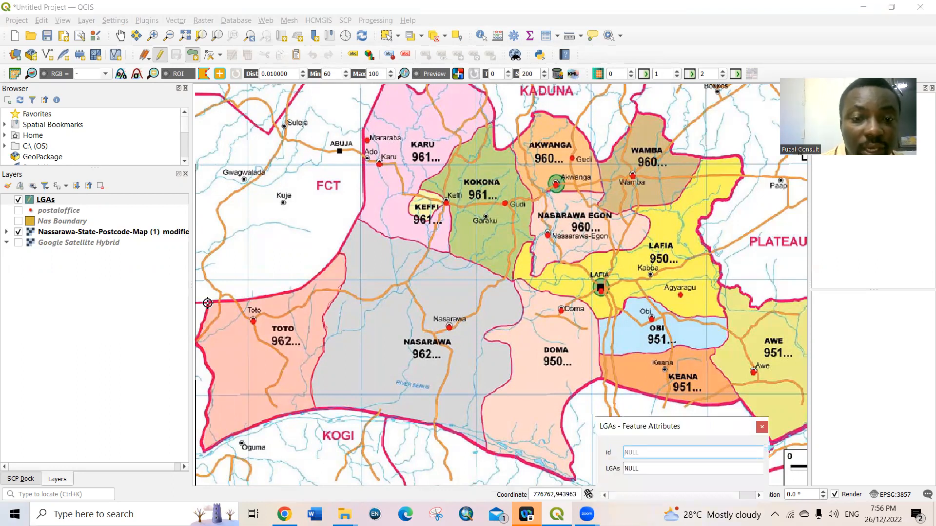
{"action": "right_click", "coordinate": [207, 303]}
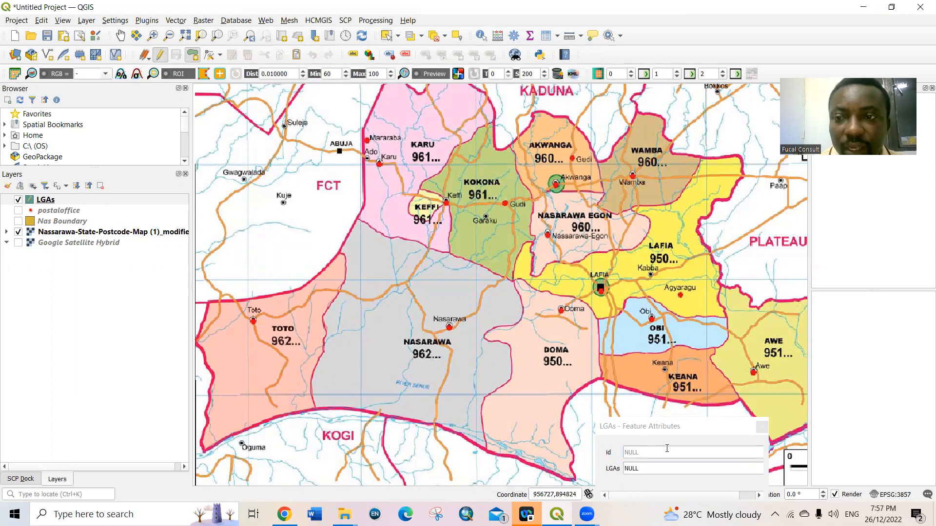
- Save the traced polygon's attributes with id 1 and LGAs value Toto
{"action": "left_click", "coordinate": [651, 453]}
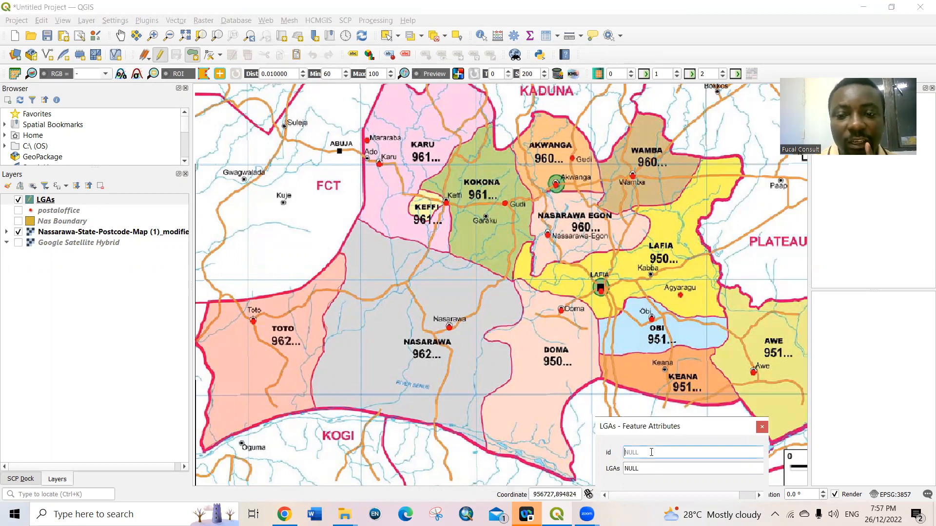
{"action": "type", "text": "1"}
{"action": "left_click", "coordinate": [644, 469]}
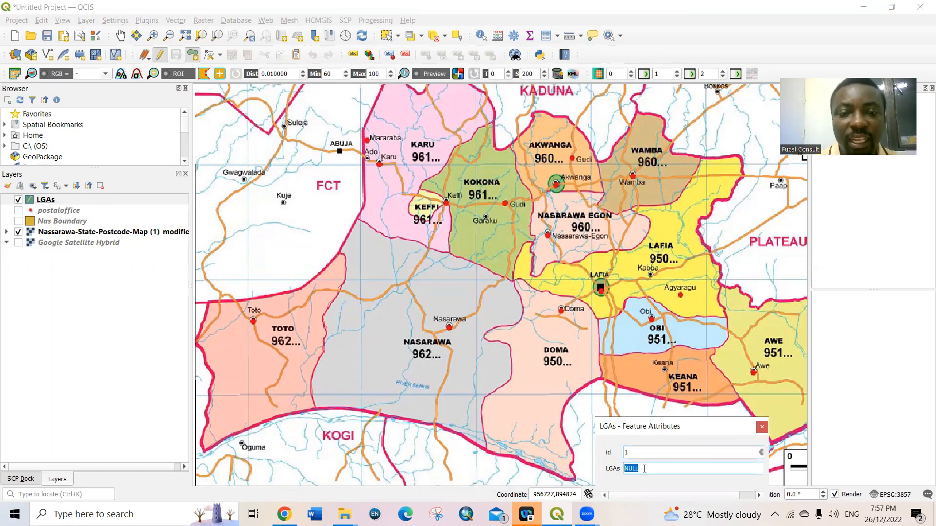
{"action": "type", "text": "Toto"}
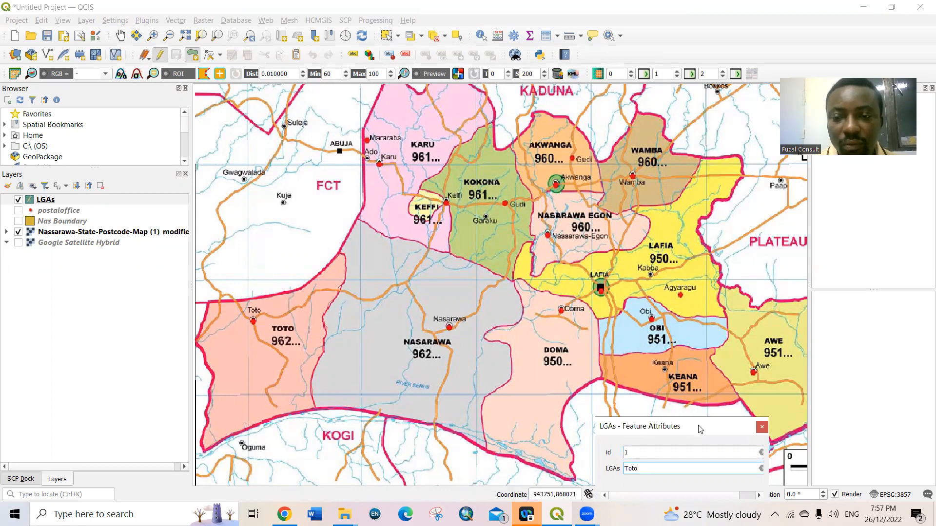
{"action": "left_click_drag", "start_coordinate": [701, 429], "coordinate": [693, 387]}
{"action": "left_click", "coordinate": [694, 468]}
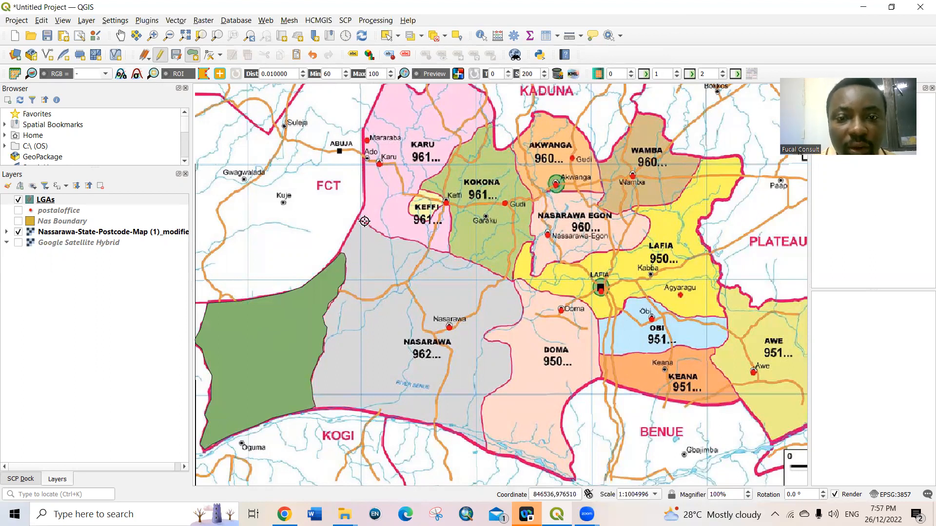
- Trace a polygon around the Nasarawa LGA on the postcode map, following its shared border with the Toto polygon
{"action": "left_click", "coordinate": [340, 250]}
{"action": "left_click", "coordinate": [344, 241]}
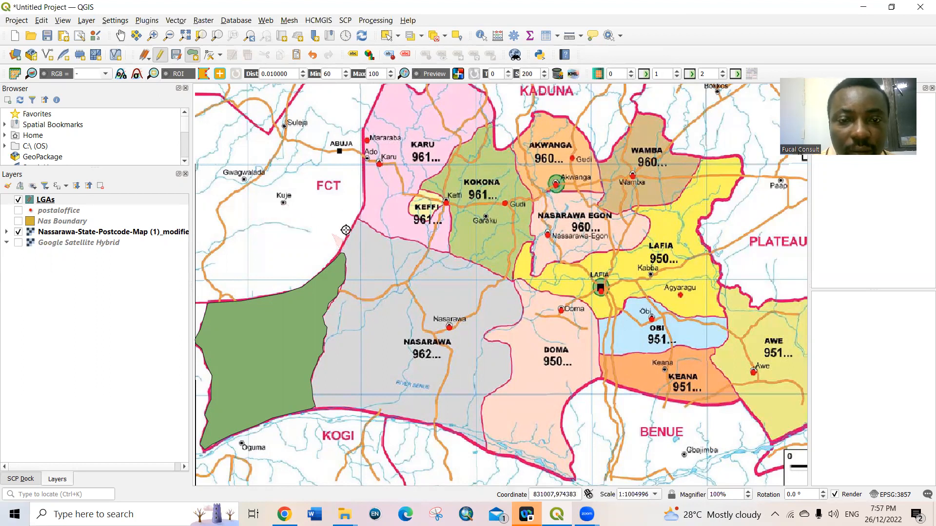
{"action": "left_click", "coordinate": [356, 220]}
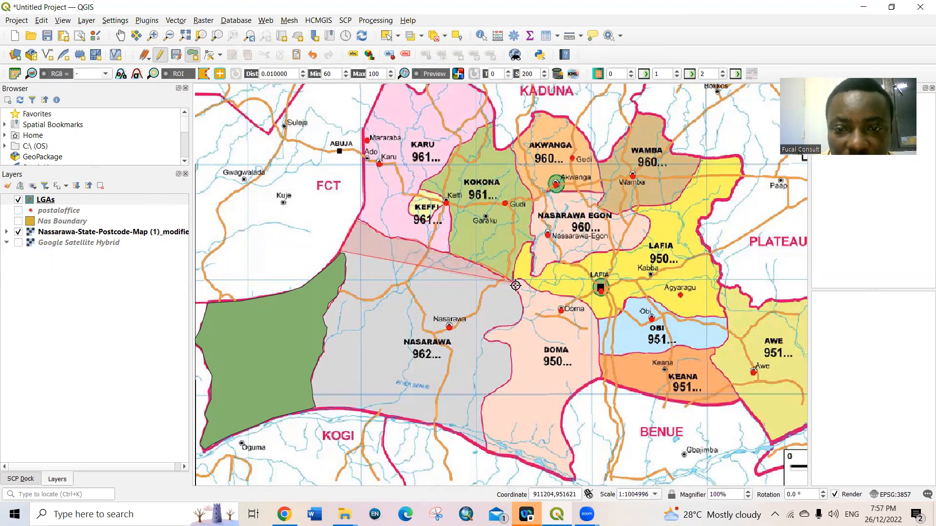
{"action": "left_click", "coordinate": [519, 320]}
{"action": "left_click", "coordinate": [482, 333]}
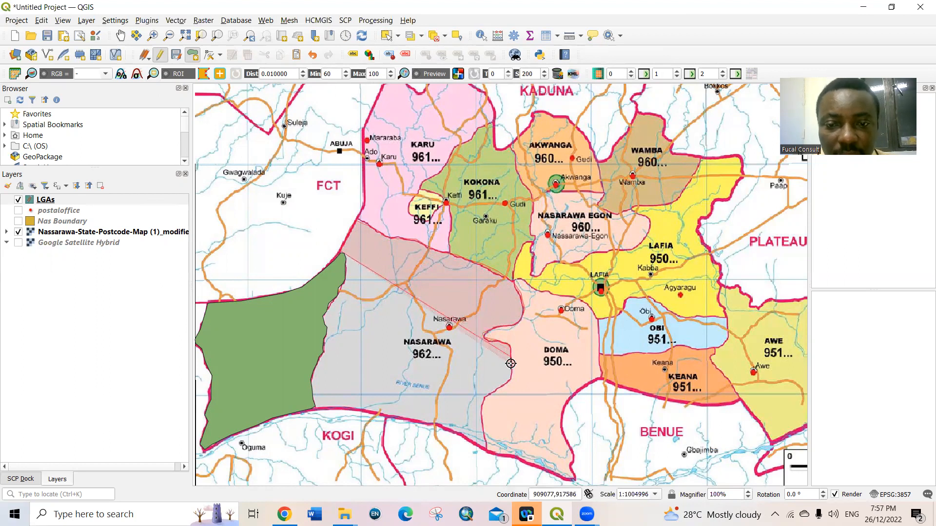
{"action": "left_click", "coordinate": [509, 381]}
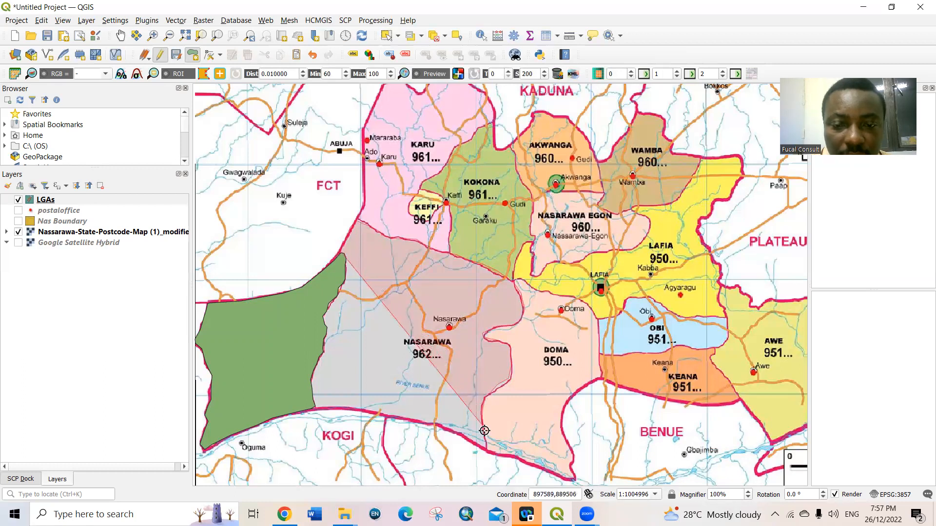
{"action": "left_click", "coordinate": [485, 449]}
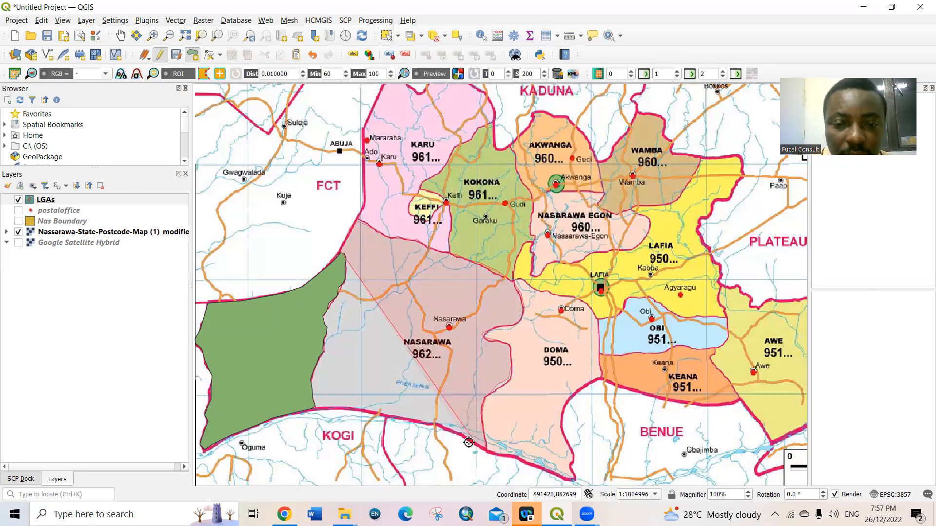
{"action": "left_click", "coordinate": [443, 428]}
{"action": "left_click", "coordinate": [432, 425]}
{"action": "left_click", "coordinate": [421, 422]}
{"action": "left_click", "coordinate": [408, 420]}
{"action": "left_click", "coordinate": [393, 416]}
{"action": "left_click", "coordinate": [368, 412]}
{"action": "left_click", "coordinate": [344, 409]}
{"action": "left_click", "coordinate": [327, 407]}
{"action": "left_click", "coordinate": [315, 407]}
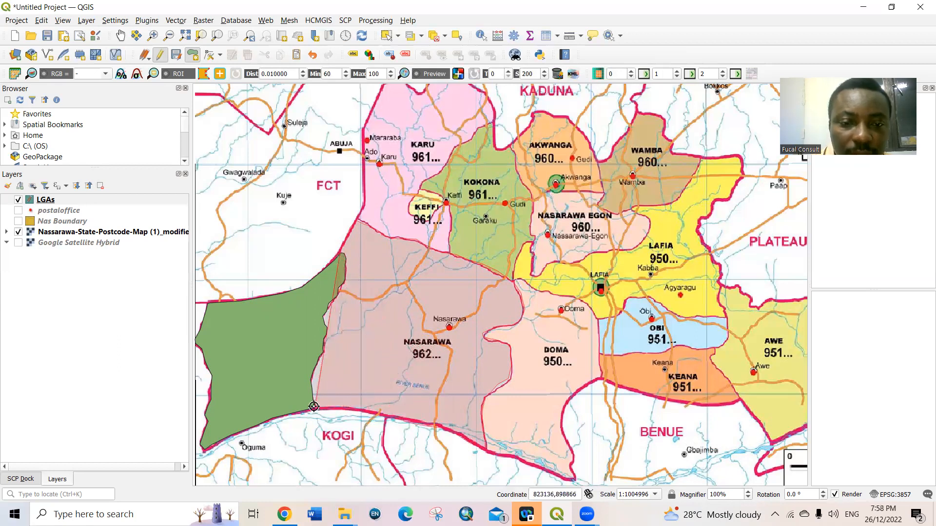
{"action": "left_click", "coordinate": [310, 379]}
{"action": "left_click", "coordinate": [318, 362]}
{"action": "left_click", "coordinate": [323, 350]}
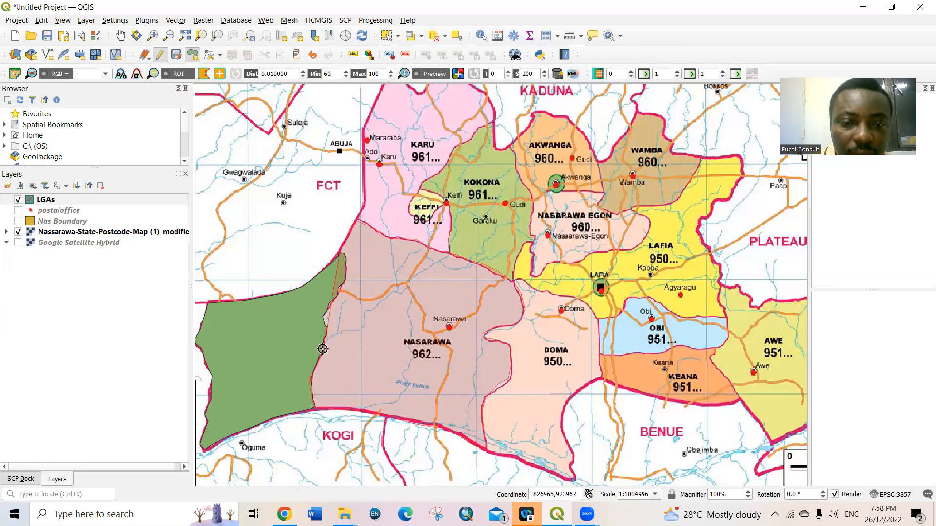
{"action": "left_click", "coordinate": [323, 339]}
{"action": "left_click", "coordinate": [327, 332]}
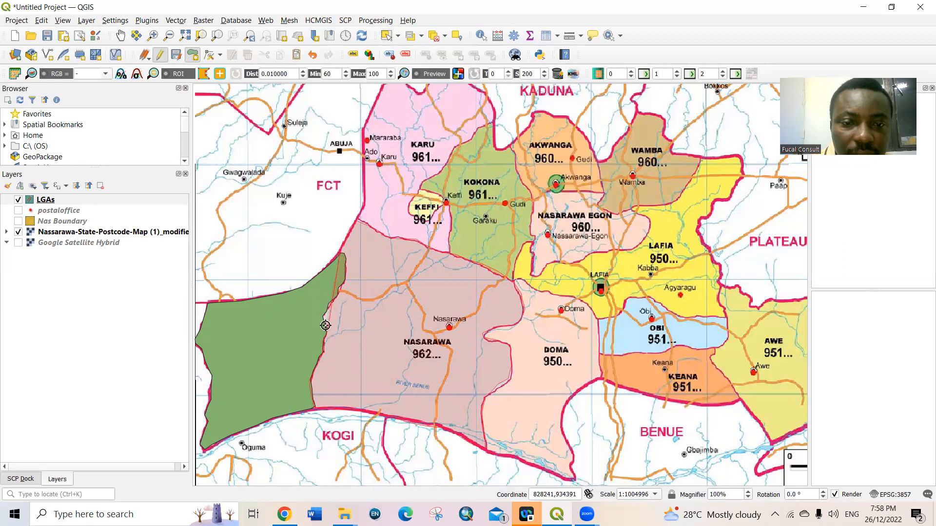
{"action": "left_click", "coordinate": [323, 318]}
{"action": "left_click", "coordinate": [324, 313]}
{"action": "left_click", "coordinate": [329, 304]}
{"action": "left_click", "coordinate": [334, 299]}
{"action": "left_click", "coordinate": [340, 290]}
{"action": "left_click", "coordinate": [342, 284]}
{"action": "left_click", "coordinate": [345, 279]}
{"action": "left_click", "coordinate": [346, 269]}
{"action": "left_click", "coordinate": [345, 256]}
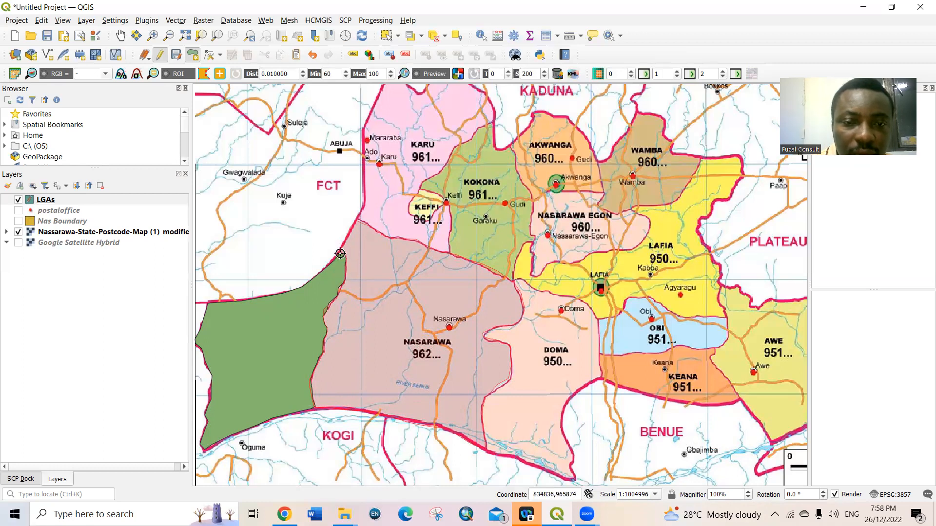
{"action": "right_click", "coordinate": [340, 253]}
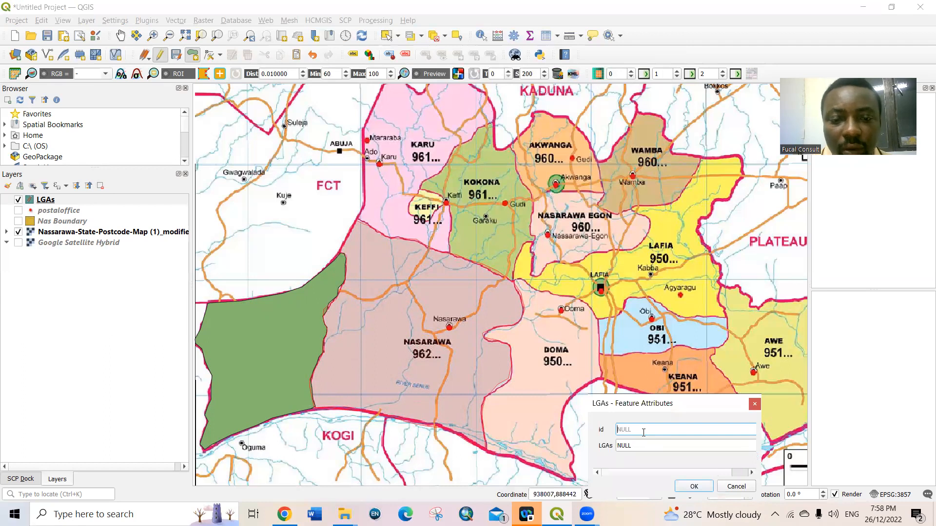
- Give the new polygon id 2 and LGAs value Nasarawa, and end editing of the LGAs layer with its changes saved
{"action": "type", "text": "2"}
{"action": "left_click", "coordinate": [632, 446]}
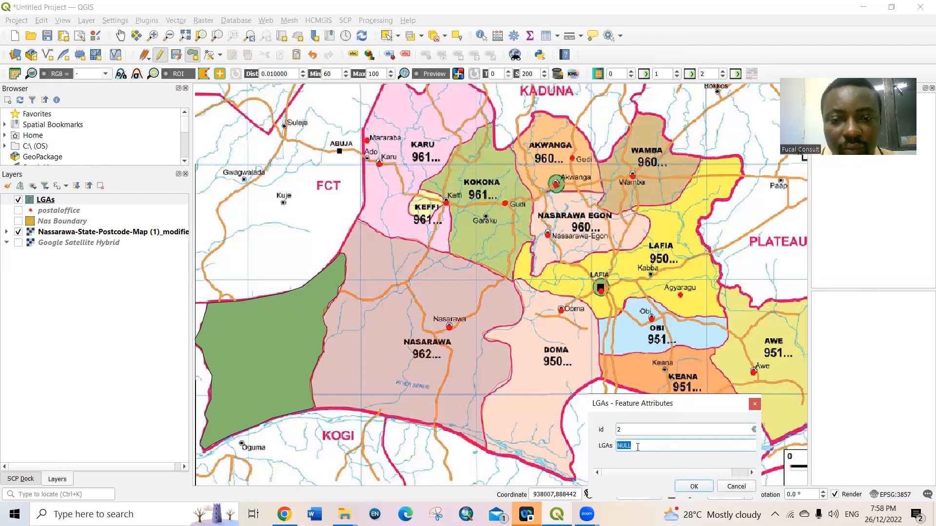
{"action": "type", "text": "Nasarawa"}
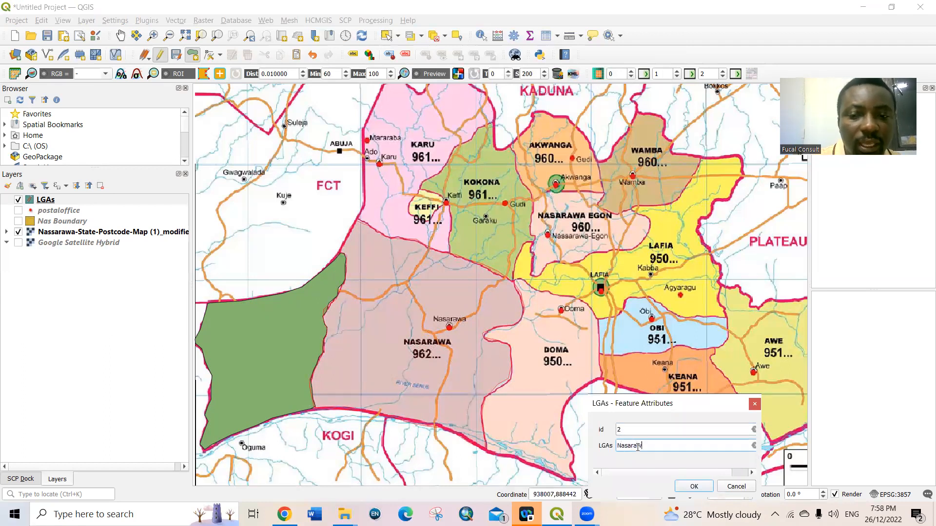
{"action": "left_click", "coordinate": [694, 487]}
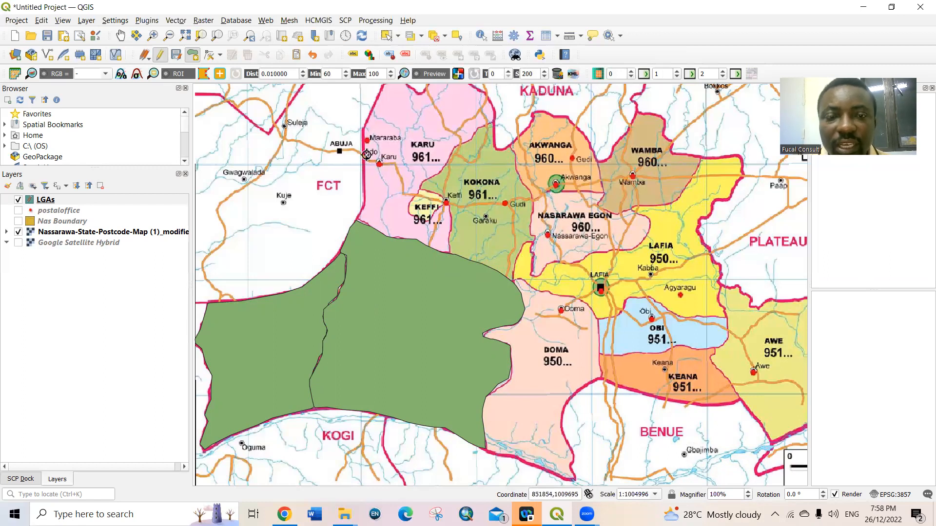
{"action": "left_click", "coordinate": [161, 56]}
{"action": "left_click", "coordinate": [455, 263]}
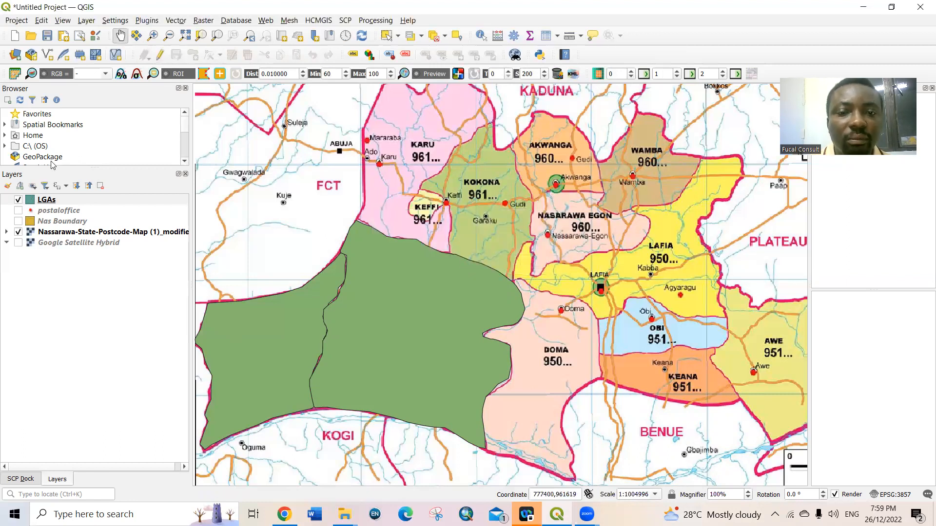
- Set up a new shapefile layer saved as Roads in the QGIS folder, with LineString geometry
{"action": "left_click", "coordinate": [85, 21]}
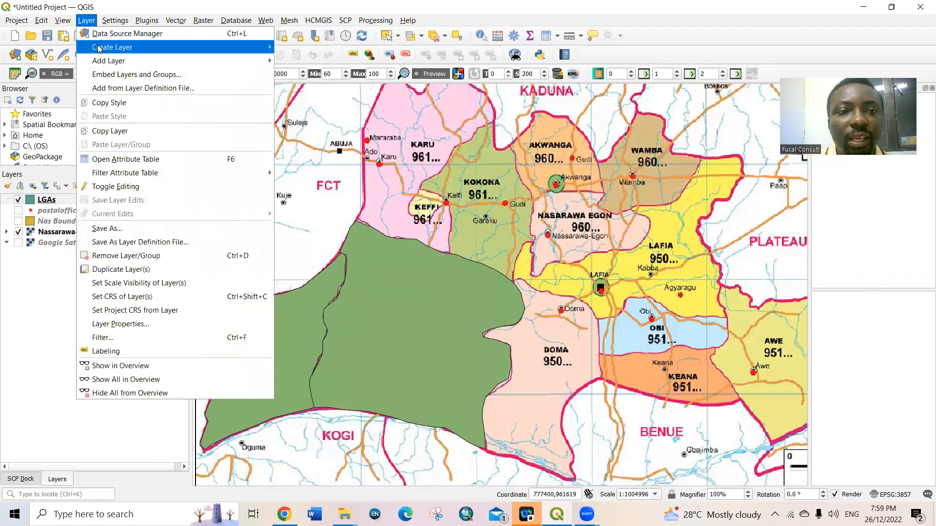
{"action": "mouse_move", "coordinate": [141, 48]}
{"action": "left_click", "coordinate": [322, 62]}
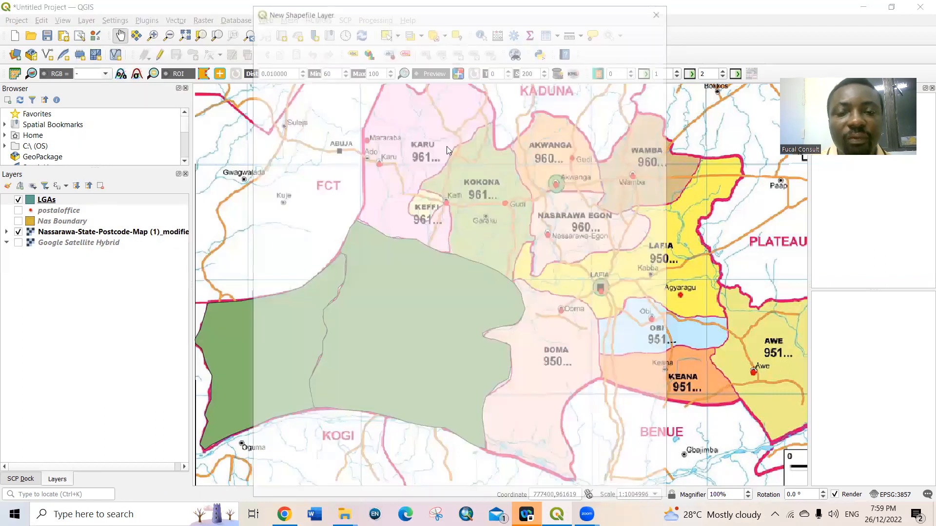
{"action": "left_click", "coordinate": [662, 32]}
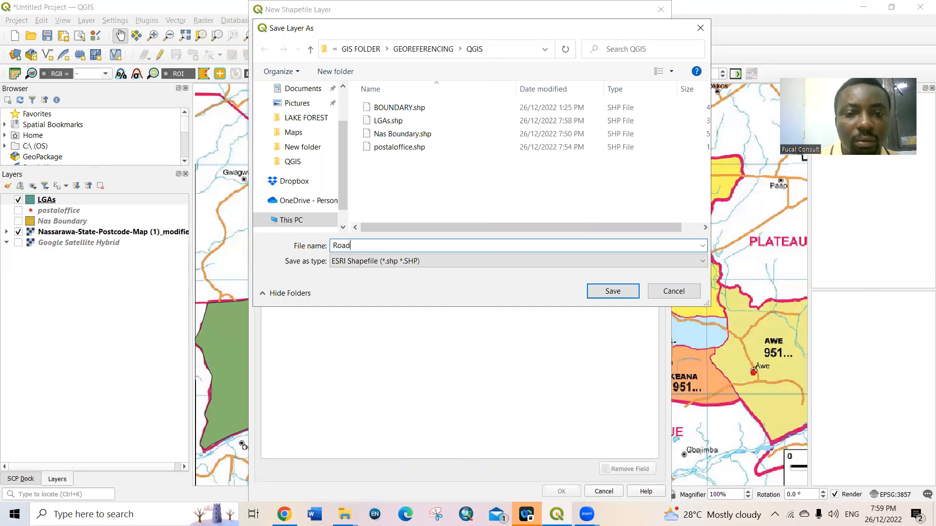
{"action": "left_click", "coordinate": [600, 292]}
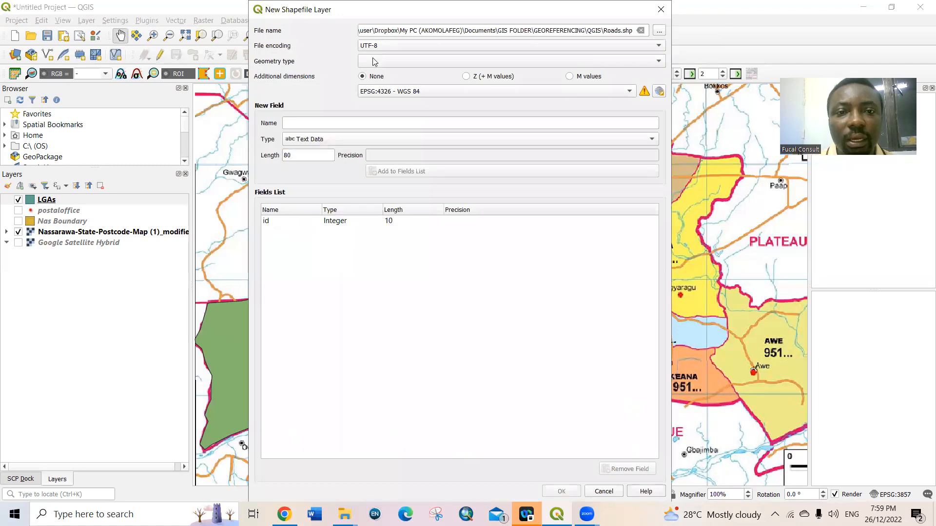
{"action": "left_click", "coordinate": [376, 62]}
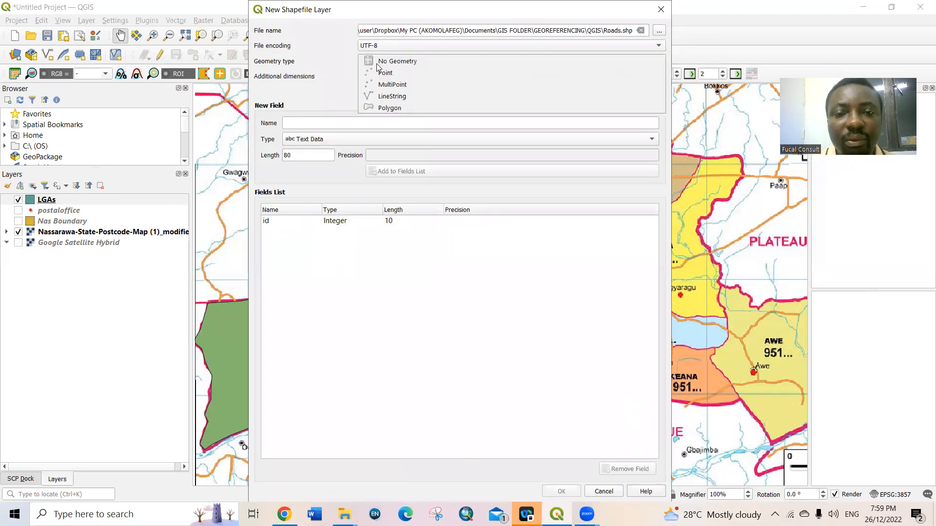
{"action": "left_click", "coordinate": [384, 101]}
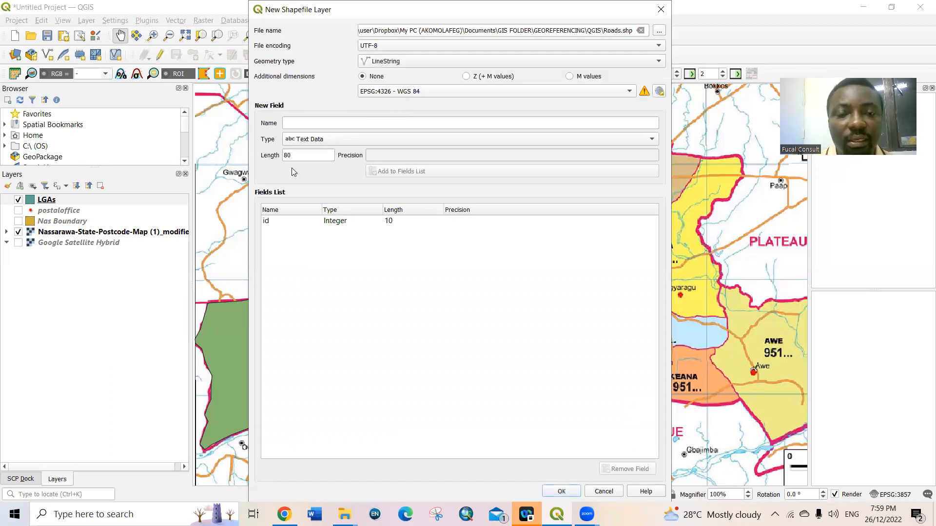
- Add a text field named Road with length 80 to the new layer's fields
{"action": "left_click", "coordinate": [306, 124]}
{"action": "type", "text": "O"}
{"action": "key", "text": "BackSpace"}
{"action": "type", "text": "Road"}
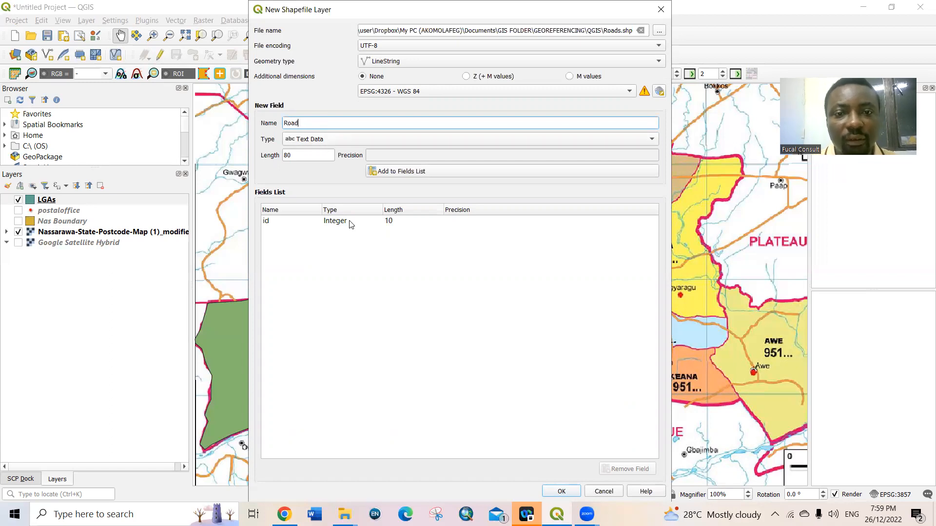
{"action": "left_click", "coordinate": [411, 172]}
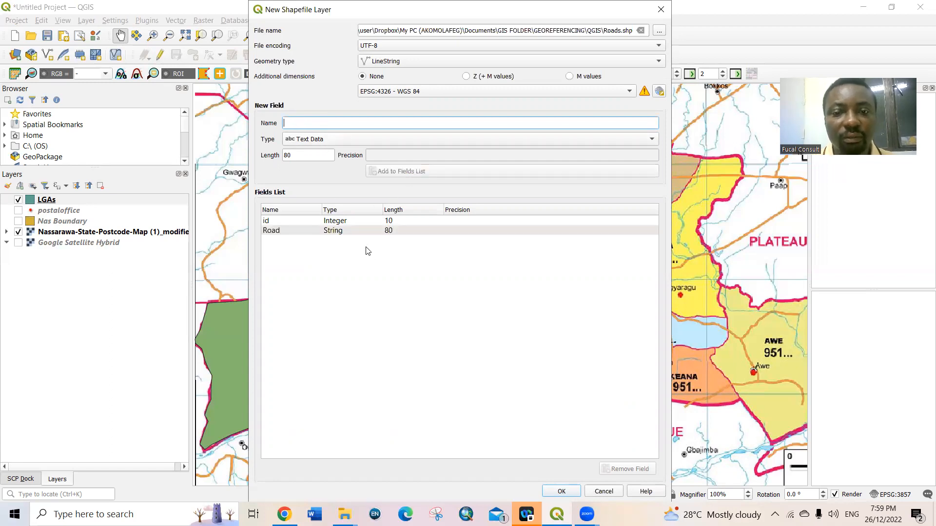
- Create the Roads layer, enable editing, and trace the road from the Karu boundary through Keffi, Akwanga and Wamba to the state's eastern edge
{"action": "left_click", "coordinate": [563, 490]}
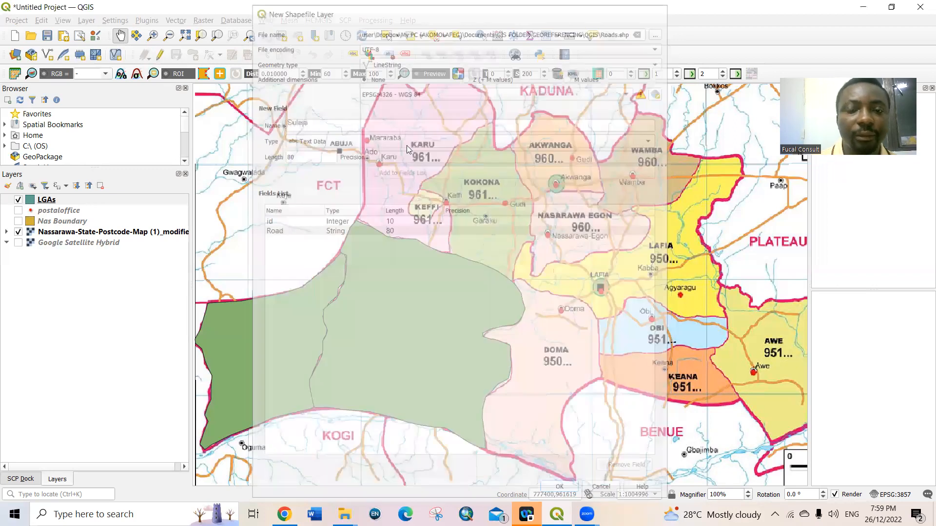
{"action": "left_click", "coordinate": [160, 56]}
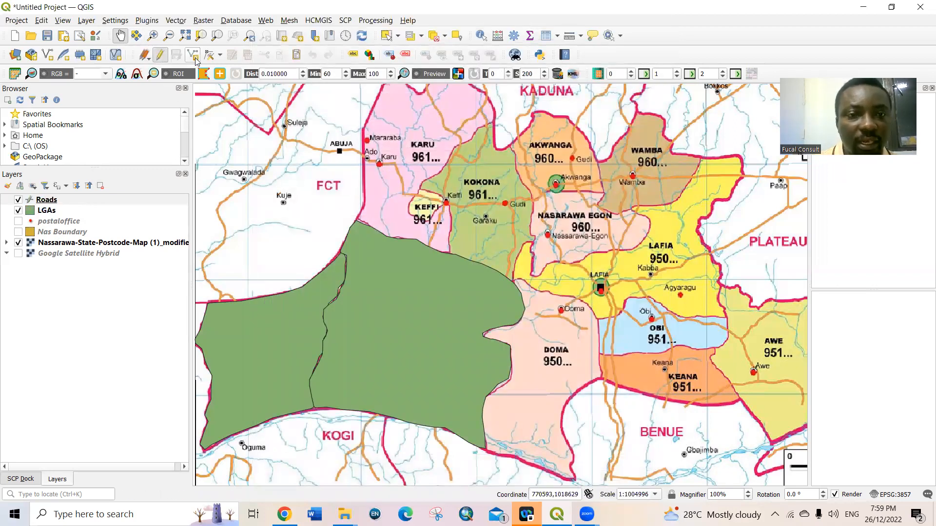
{"action": "left_click", "coordinate": [194, 55]}
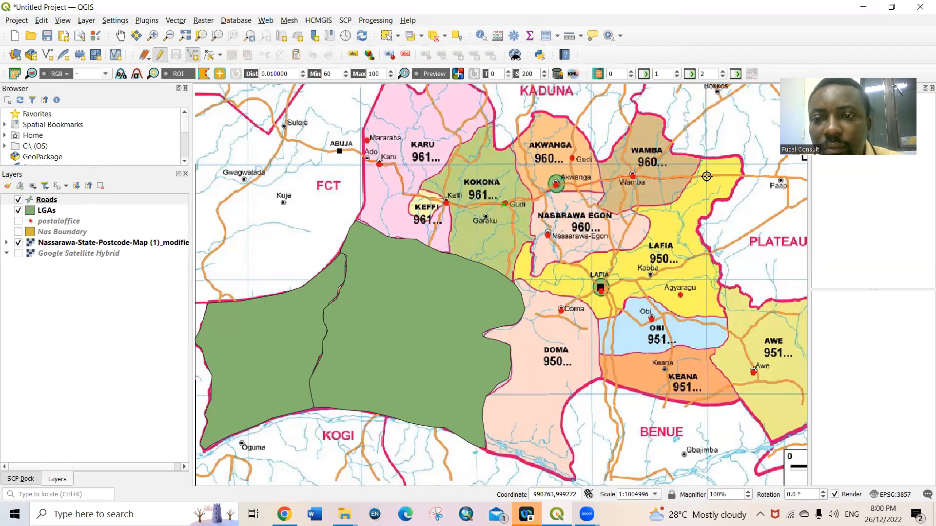
{"action": "right_click", "coordinate": [740, 175]}
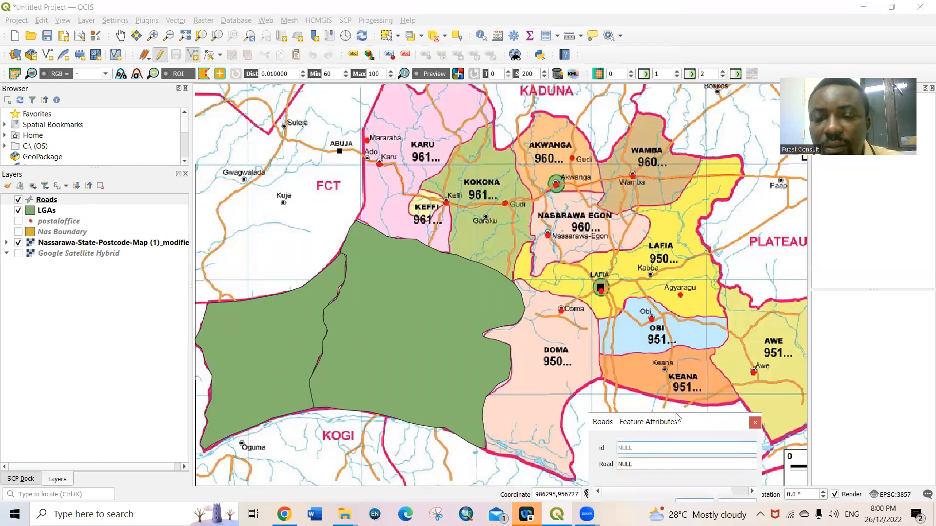
- Give the traced road id 1 and Road value Road 1, and save the feature
{"action": "type", "text": "1"}
{"action": "left_click", "coordinate": [628, 464]}
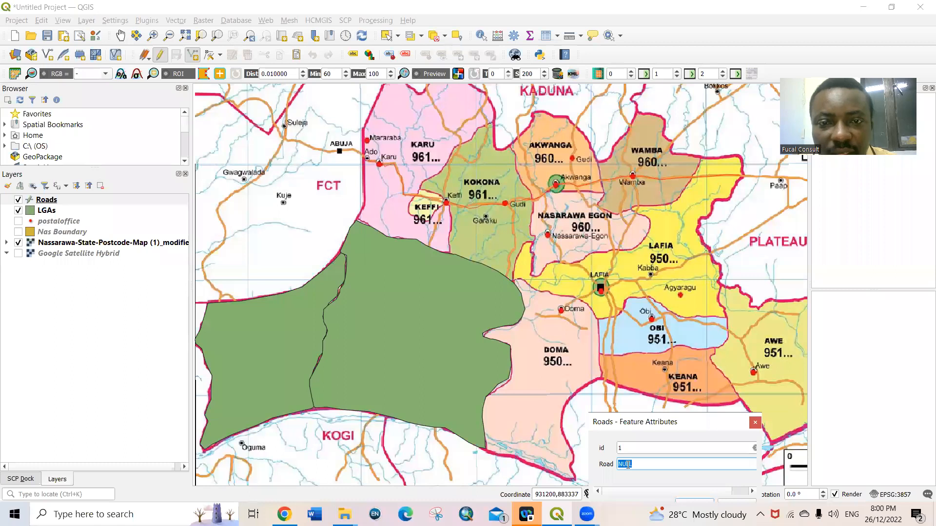
{"action": "type", "text": "Road 1"}
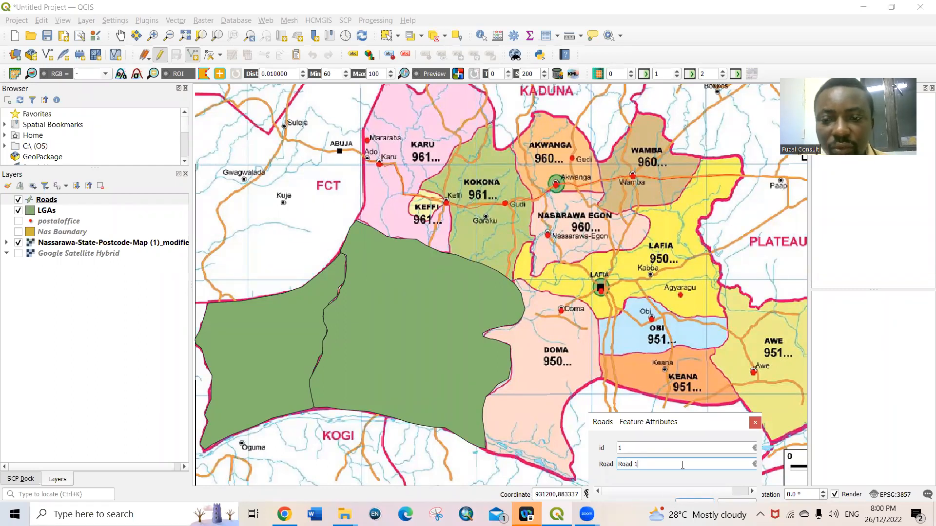
{"action": "left_click_drag", "start_coordinate": [686, 429], "coordinate": [663, 371]}
{"action": "left_click", "coordinate": [663, 448]}
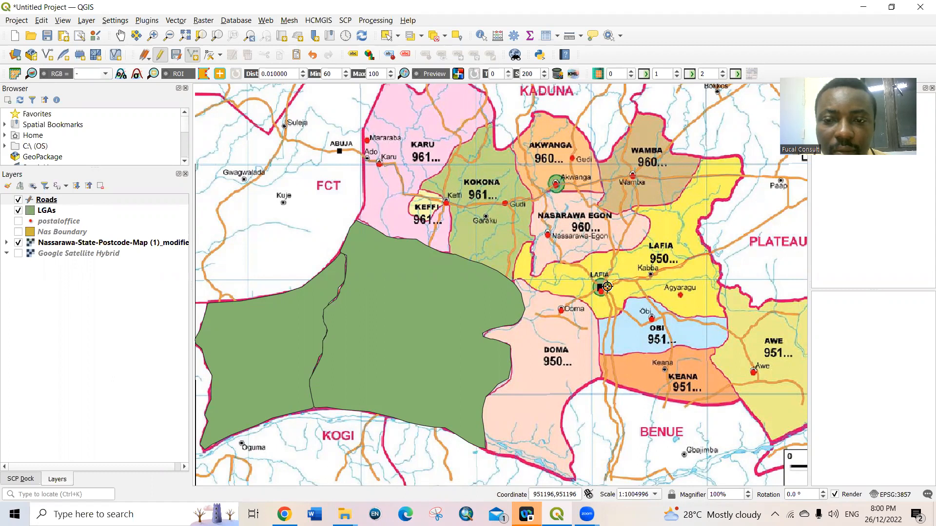
- Trace a second road line from the eastern state boundary through Lafia to just west of Doma
{"action": "left_click", "coordinate": [557, 315]}
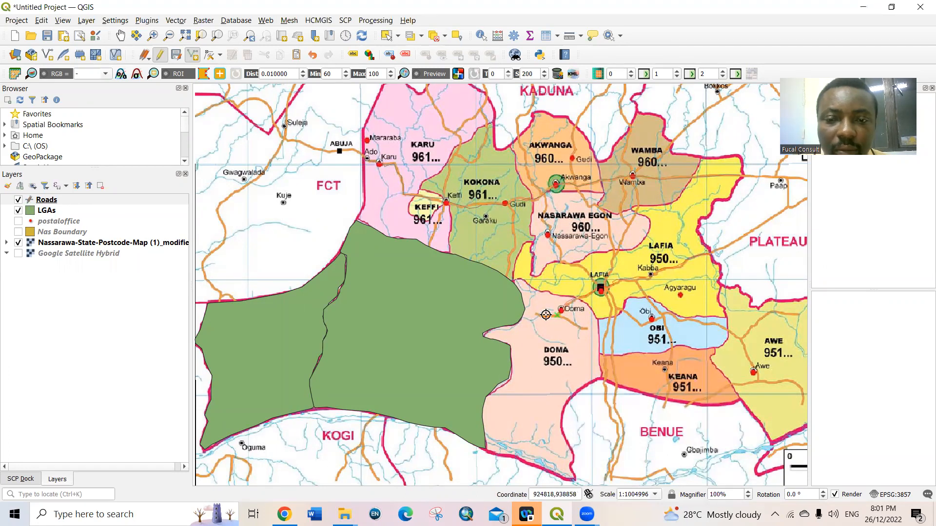
{"action": "left_click", "coordinate": [535, 313]}
{"action": "right_click", "coordinate": [536, 313]}
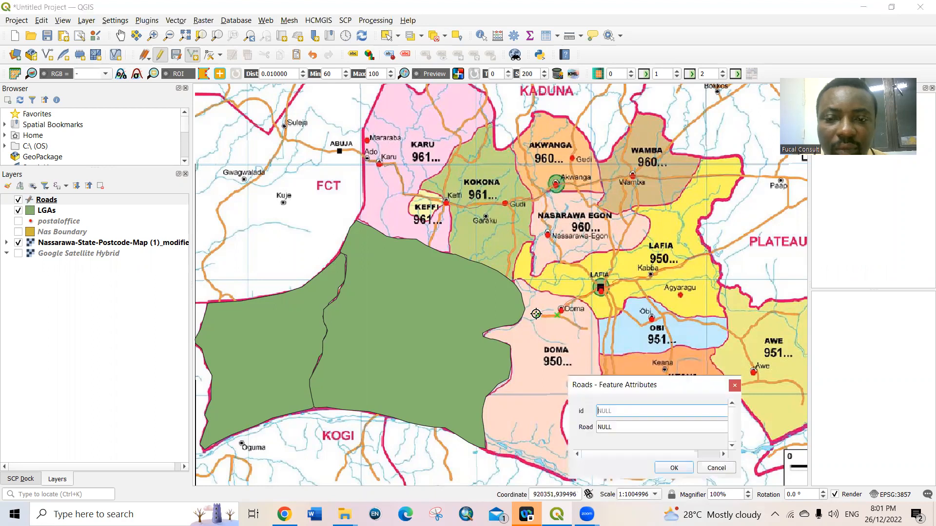
- Give the second road id 2 and Road value Road2, and end editing of the Roads layer with its changes saved
{"action": "type", "text": "2"}
{"action": "left_click", "coordinate": [627, 425]}
{"action": "type", "text": "Road"}
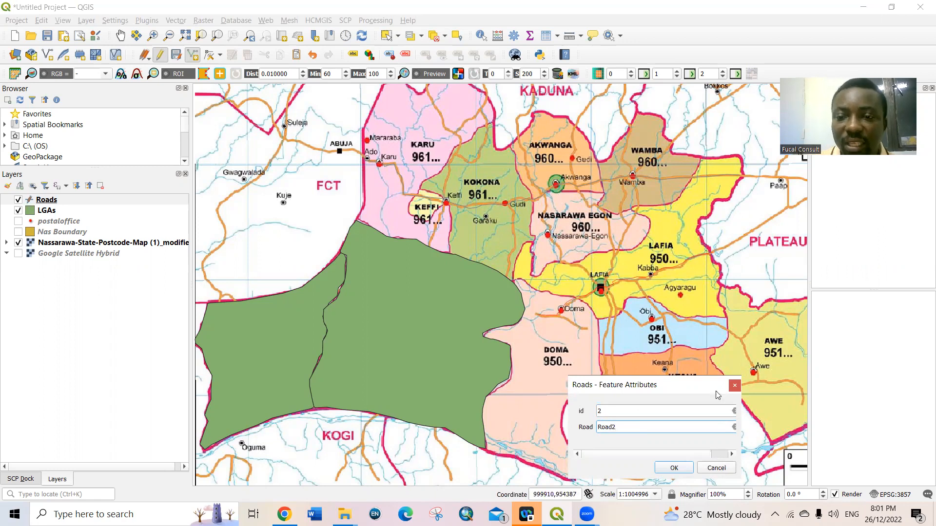
{"action": "left_click", "coordinate": [674, 468]}
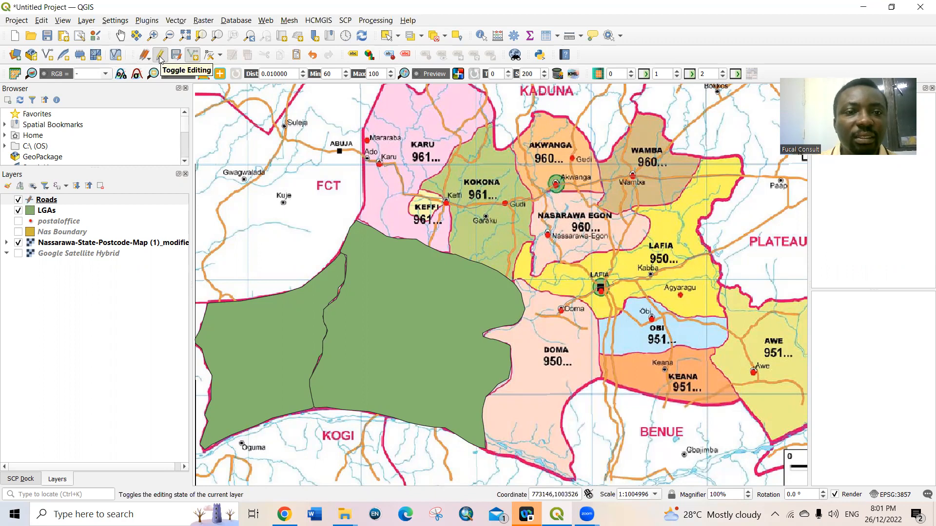
{"action": "left_click", "coordinate": [161, 58]}
{"action": "left_click", "coordinate": [455, 263]}
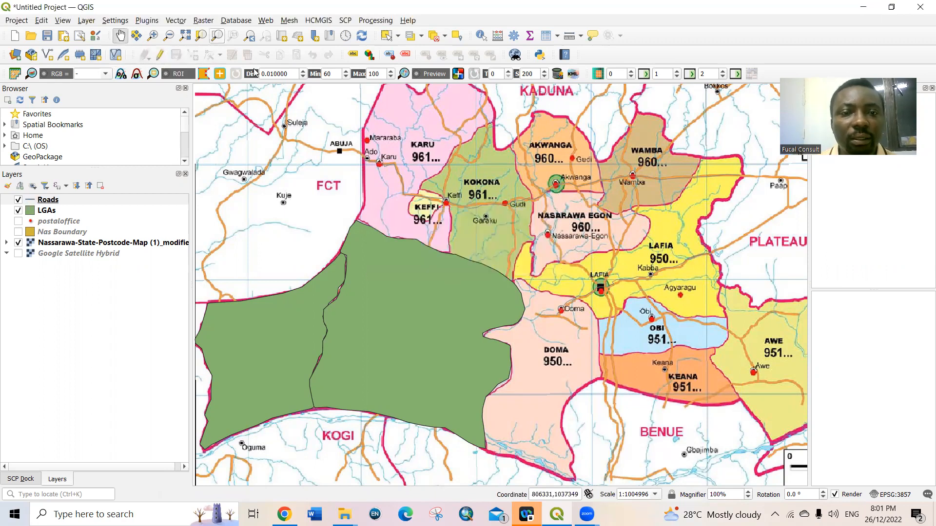
- Hide the Nassarawa State postcode map and make the Nas Boundary and postaloffice layers visible
{"action": "left_click", "coordinate": [19, 244]}
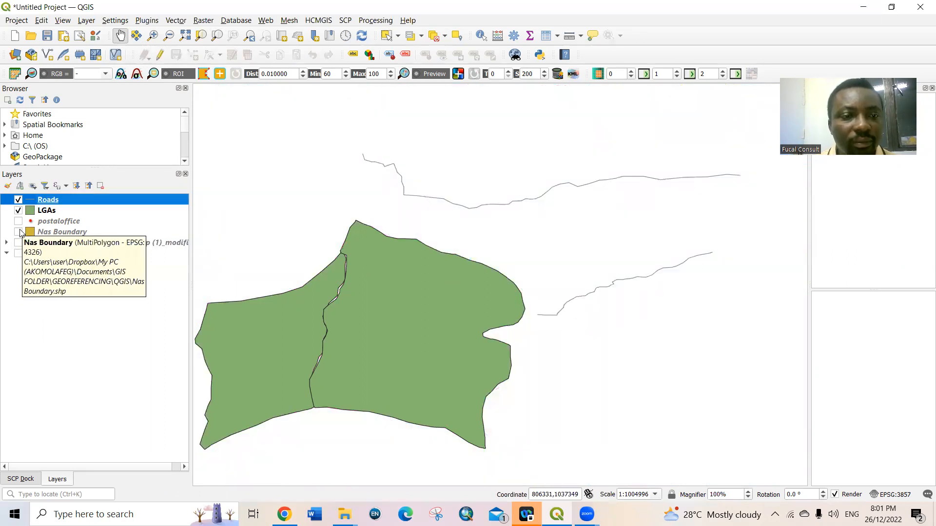
{"action": "left_click", "coordinate": [19, 232]}
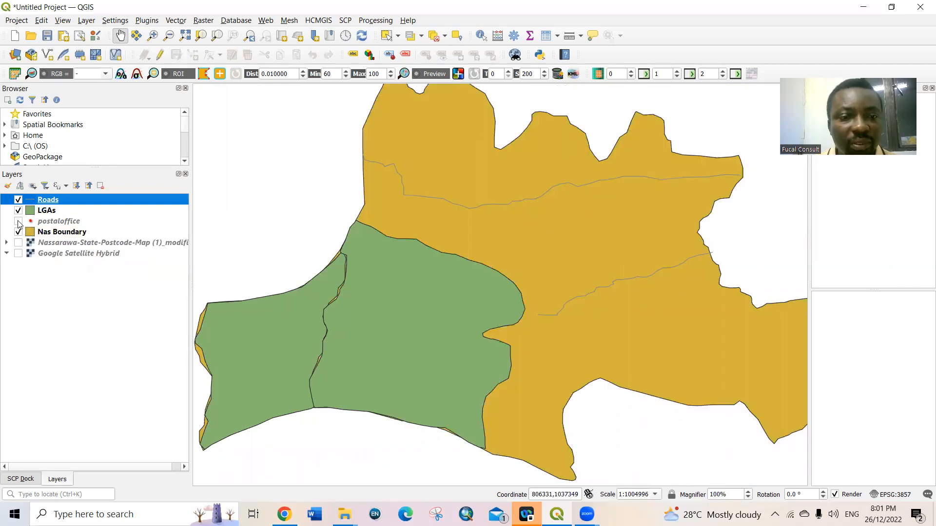
{"action": "left_click", "coordinate": [19, 223]}
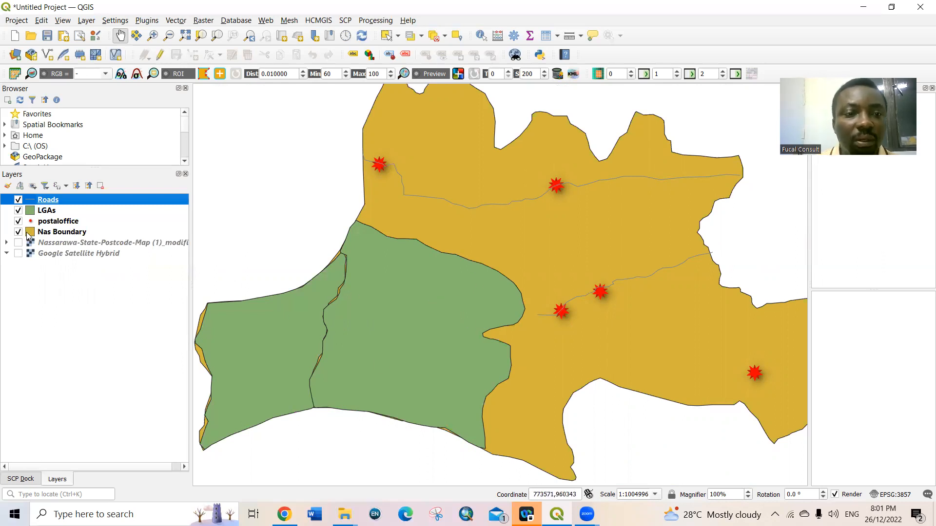
- Apply the gray 1 fill symbol to the Nas Boundary layer
{"action": "left_click", "coordinate": [29, 235]}
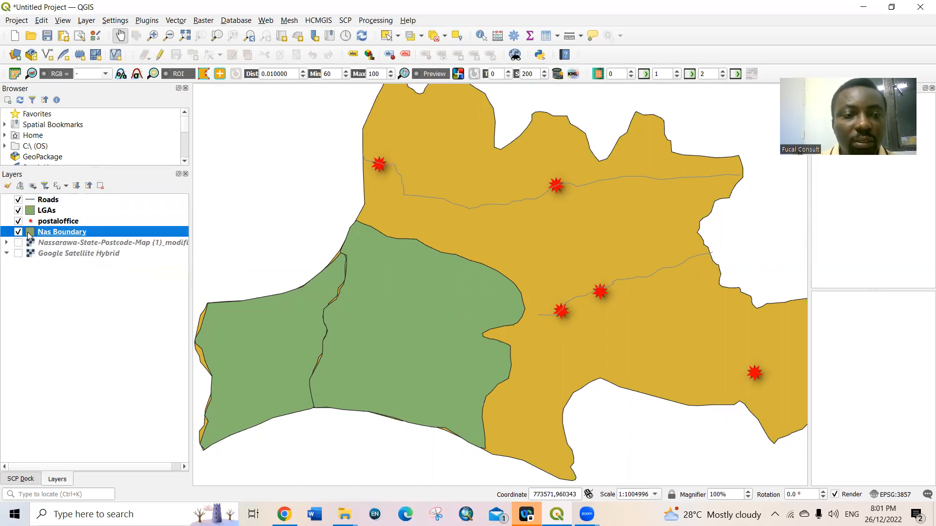
{"action": "double_click", "coordinate": [28, 235]}
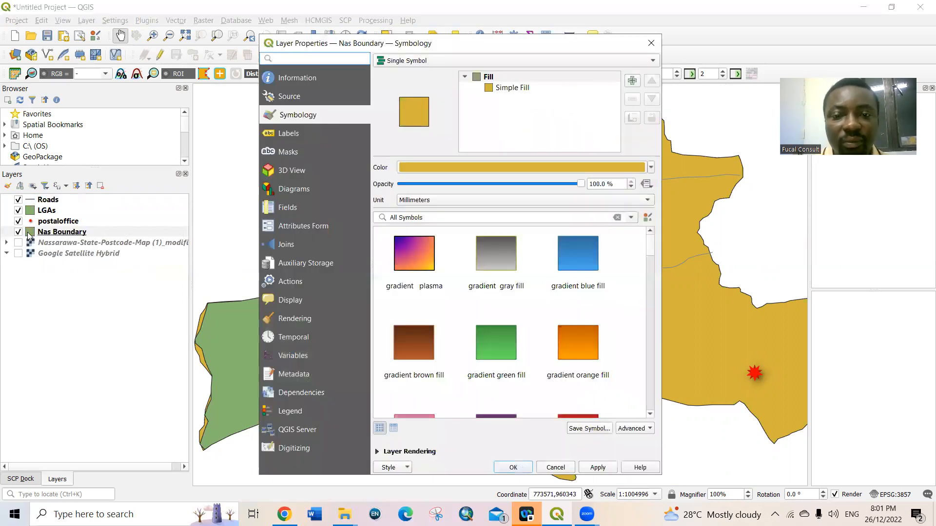
{"action": "left_click_drag", "start_coordinate": [649, 251], "coordinate": [649, 266]}
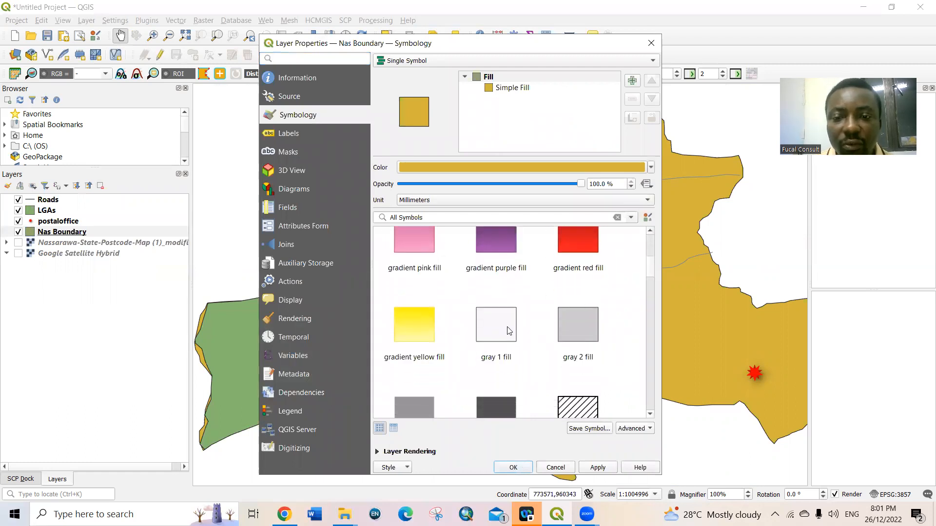
{"action": "left_click", "coordinate": [490, 333]}
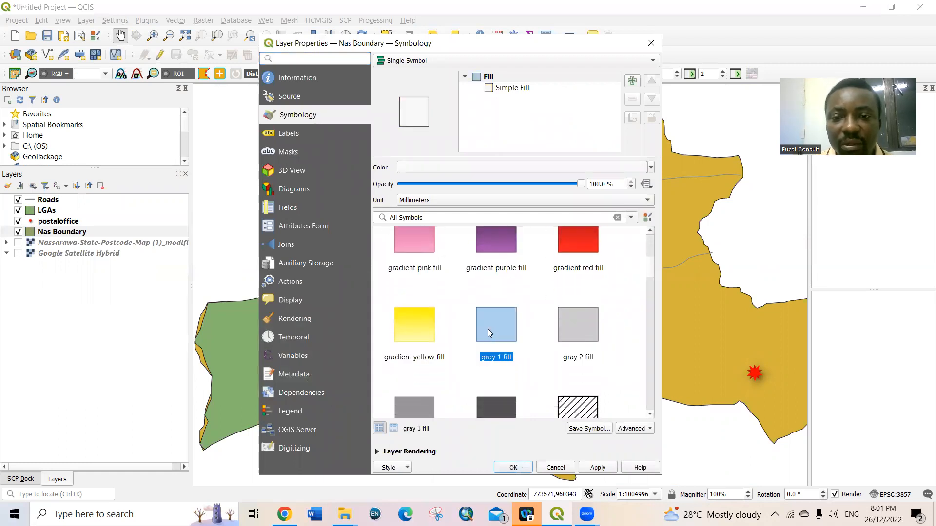
{"action": "left_click", "coordinate": [597, 467]}
{"action": "left_click", "coordinate": [514, 468]}
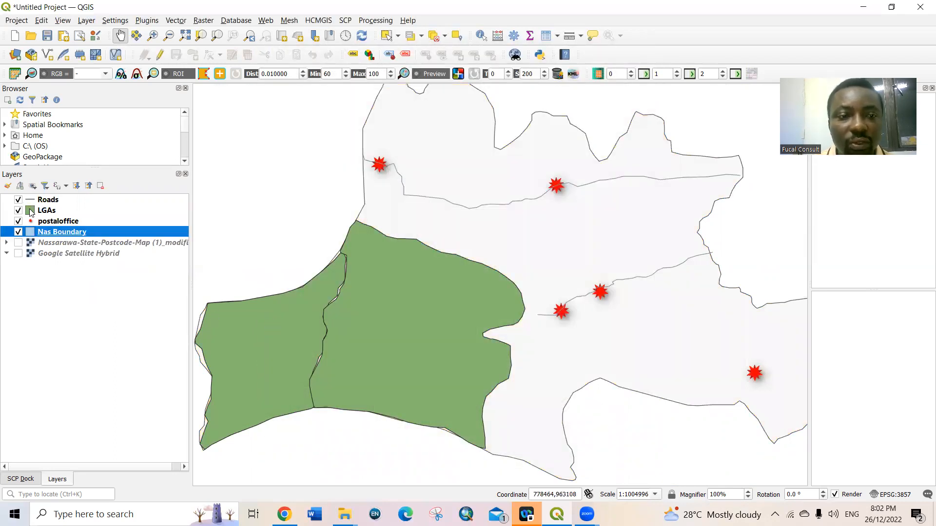
- Set the LGAs layer's fill color to the pale green from the recent colors
{"action": "left_click", "coordinate": [31, 212]}
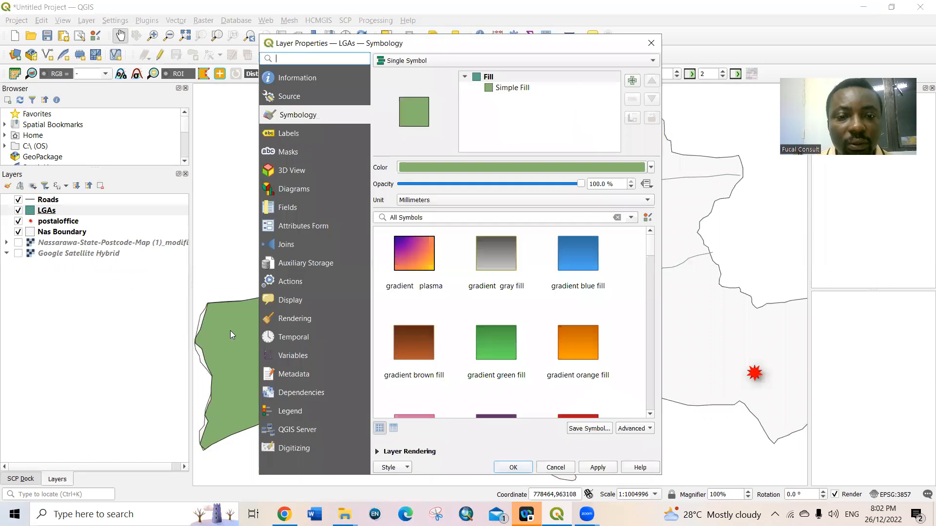
{"action": "left_click_drag", "start_coordinate": [648, 250], "coordinate": [650, 273]}
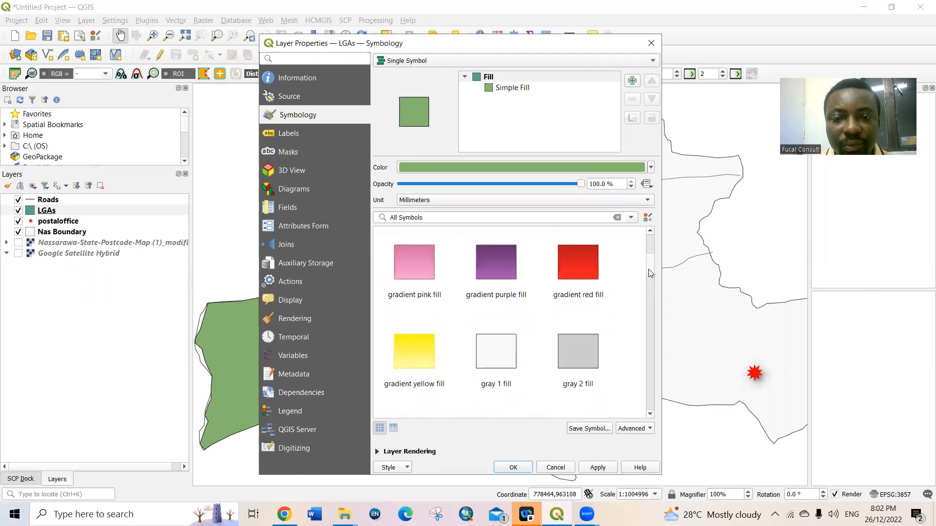
{"action": "left_click", "coordinate": [650, 168]}
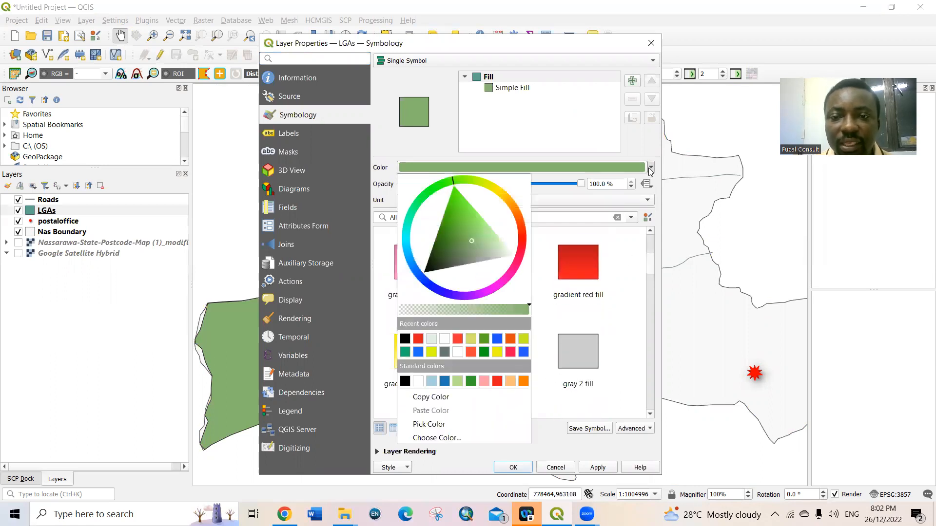
{"action": "left_click", "coordinate": [433, 339]}
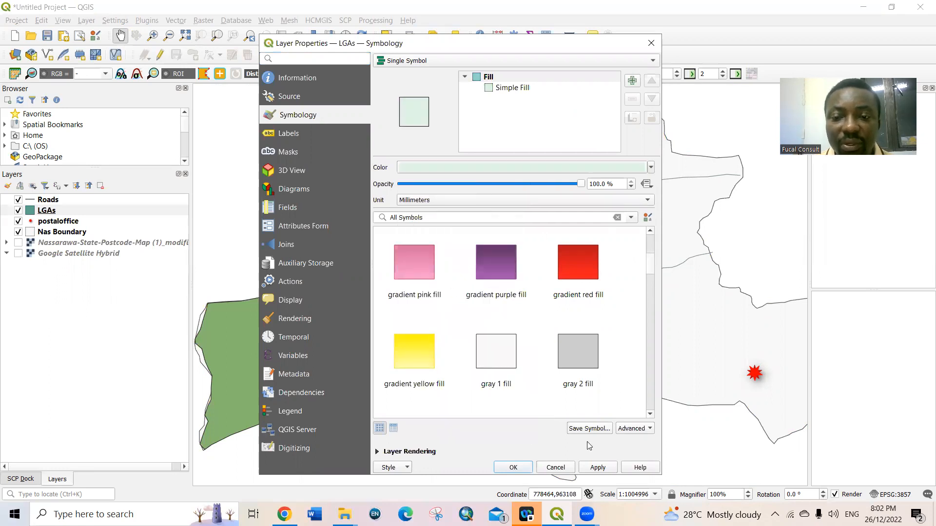
{"action": "left_click", "coordinate": [598, 467]}
{"action": "left_click", "coordinate": [513, 467]}
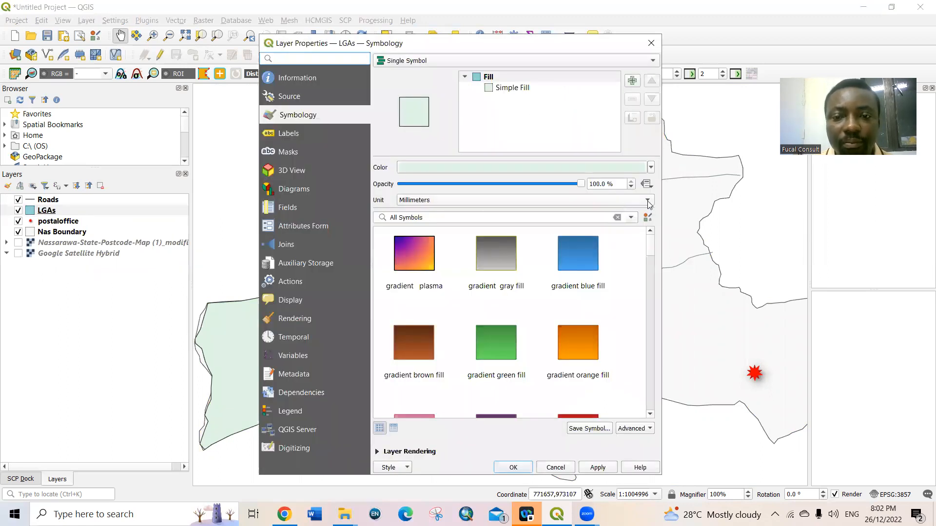
- Set the LGAs layer's Simple Fill color to Transparent Fill and apply it
{"action": "left_click", "coordinate": [489, 88]}
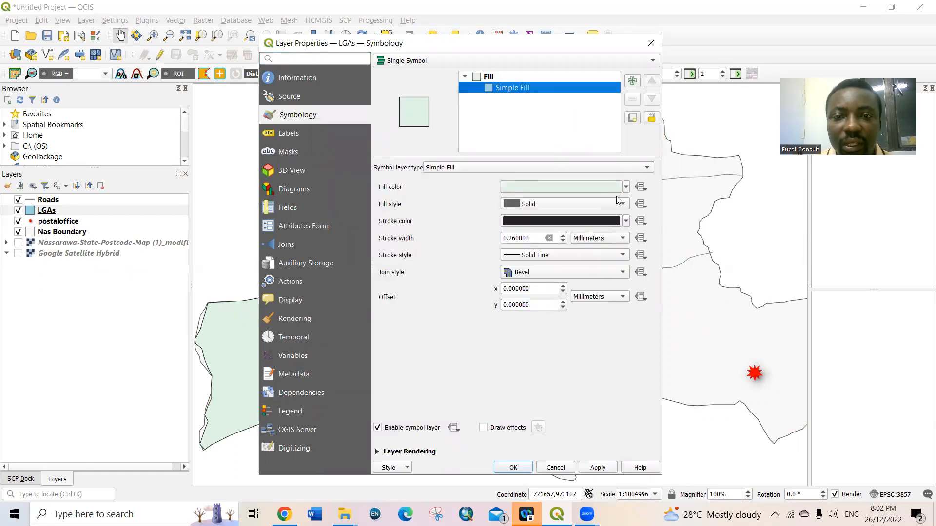
{"action": "left_click", "coordinate": [625, 187]}
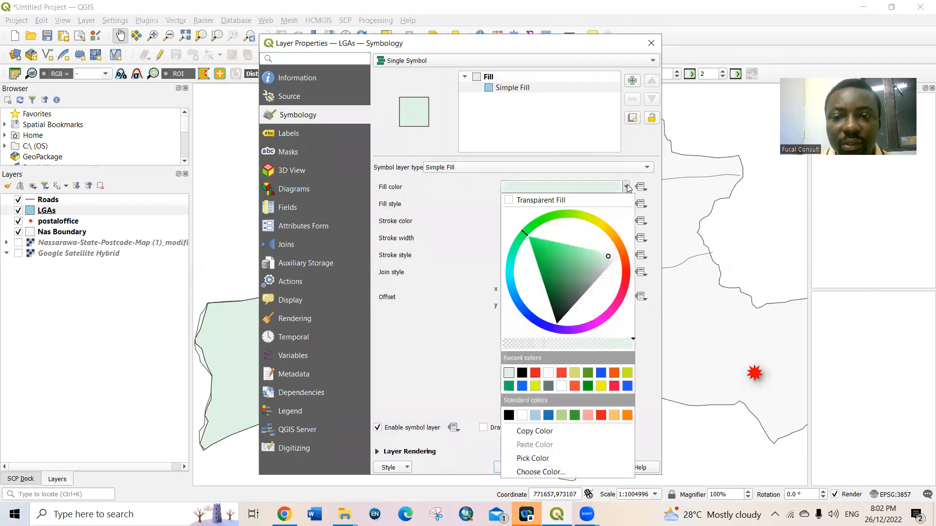
{"action": "left_click", "coordinate": [574, 201]}
{"action": "left_click", "coordinate": [597, 468]}
{"action": "left_click", "coordinate": [507, 467]}
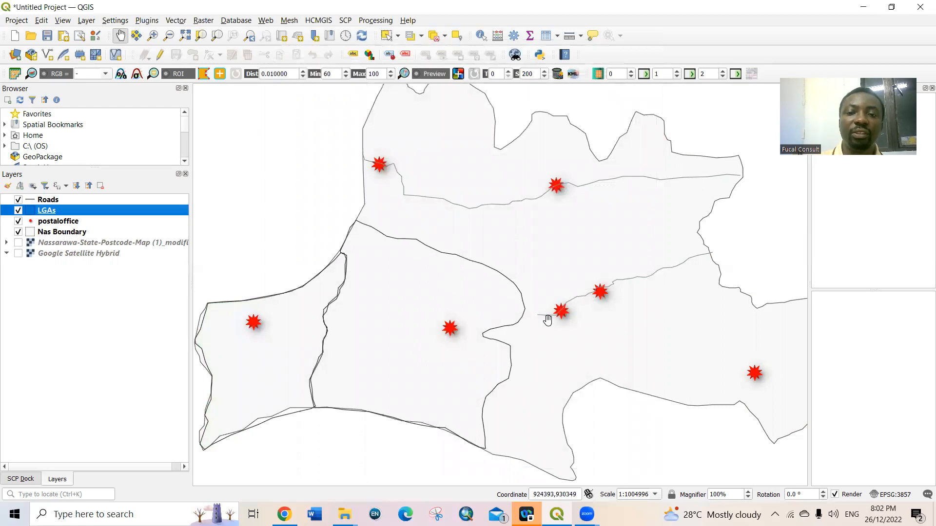
- Show labels for the Roads, LGAs and postaloffice layers on the map
{"action": "right_click", "coordinate": [47, 200]}
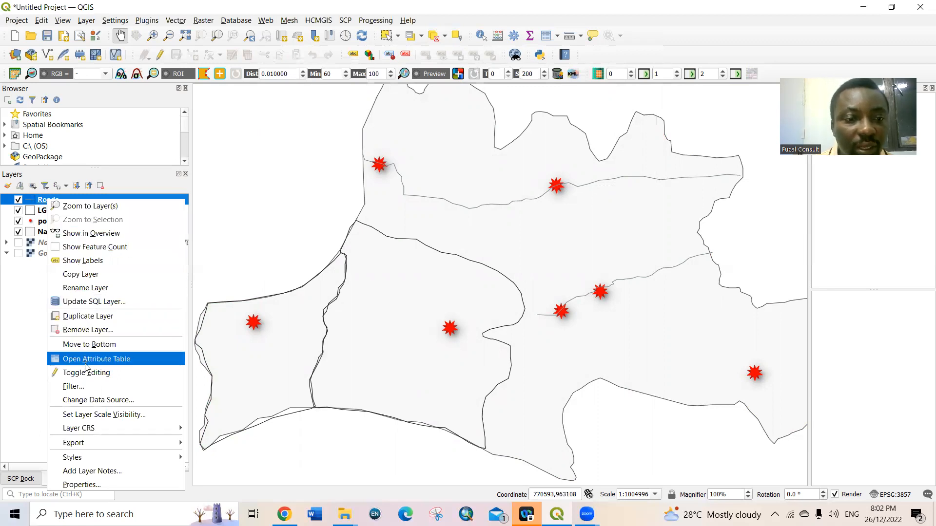
{"action": "left_click", "coordinate": [85, 266]}
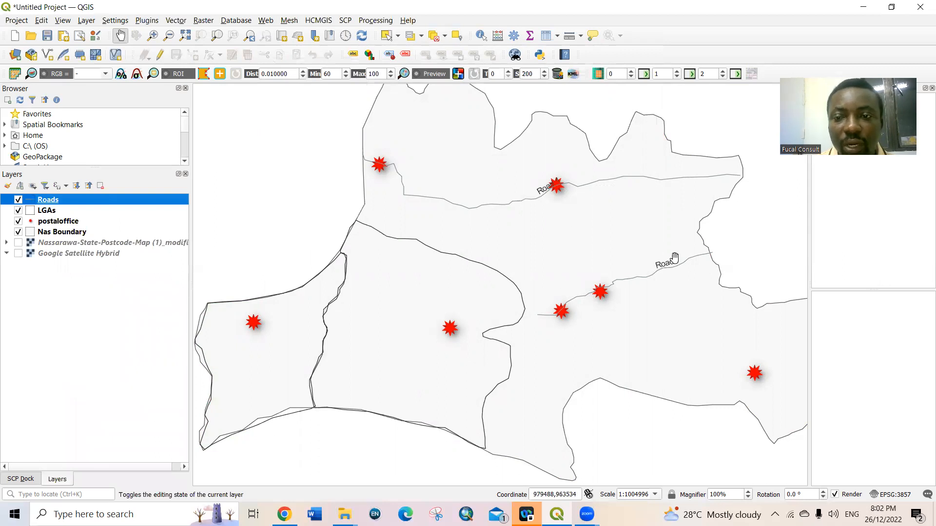
{"action": "right_click", "coordinate": [45, 213]}
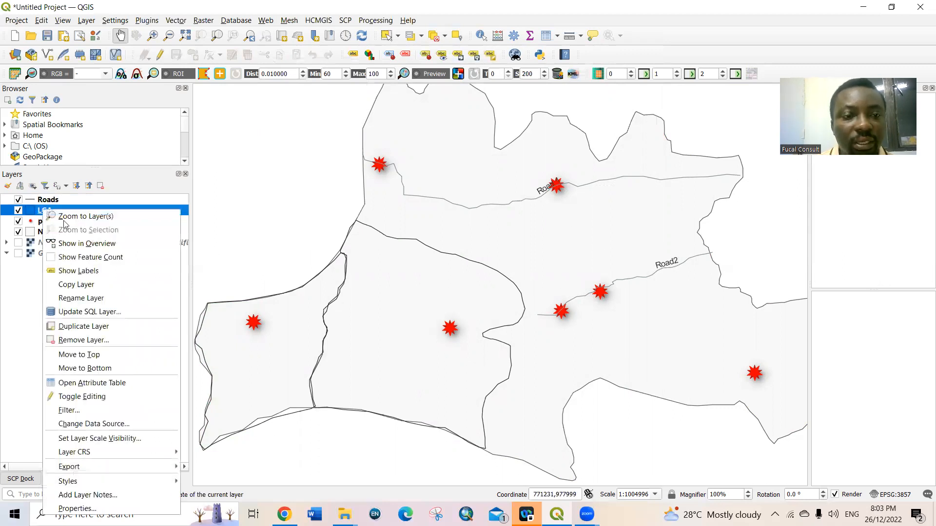
{"action": "left_click", "coordinate": [83, 271]}
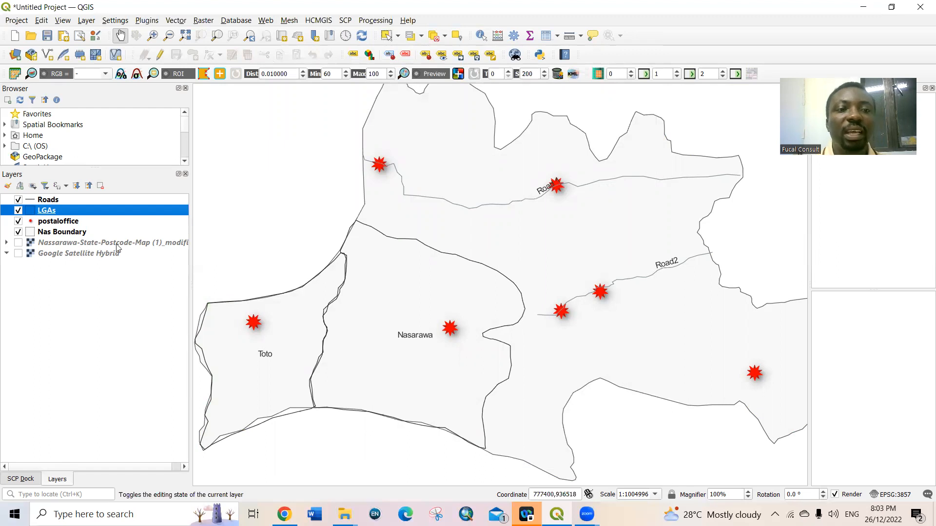
{"action": "right_click", "coordinate": [44, 222]}
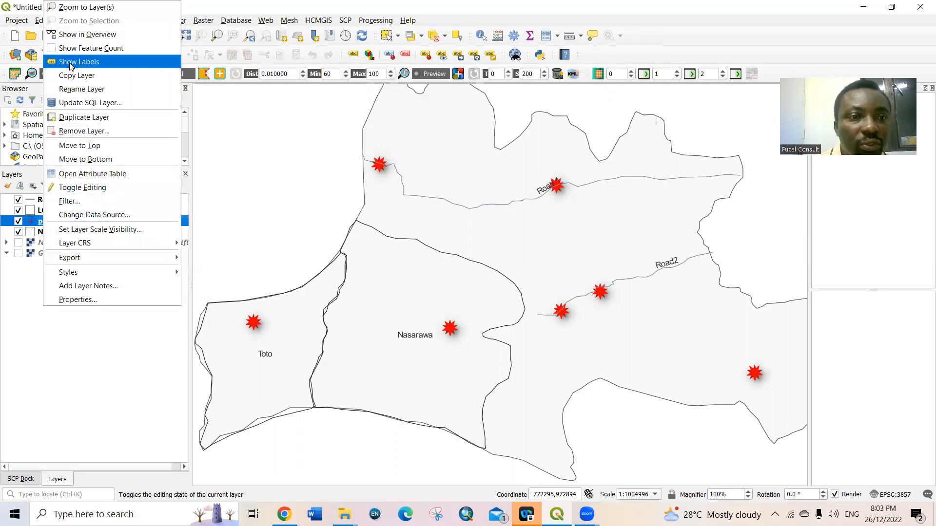
{"action": "left_click", "coordinate": [68, 63]}
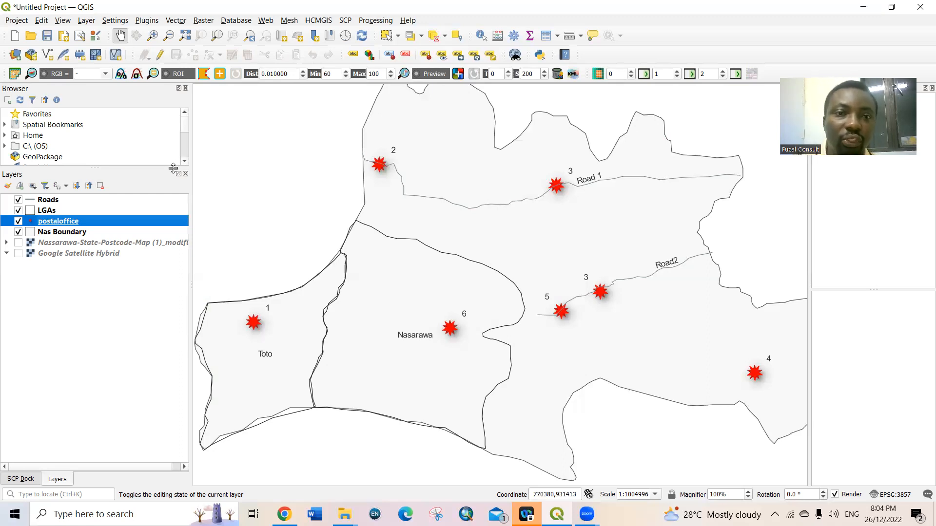
{"action": "left_click", "coordinate": [502, 92]}
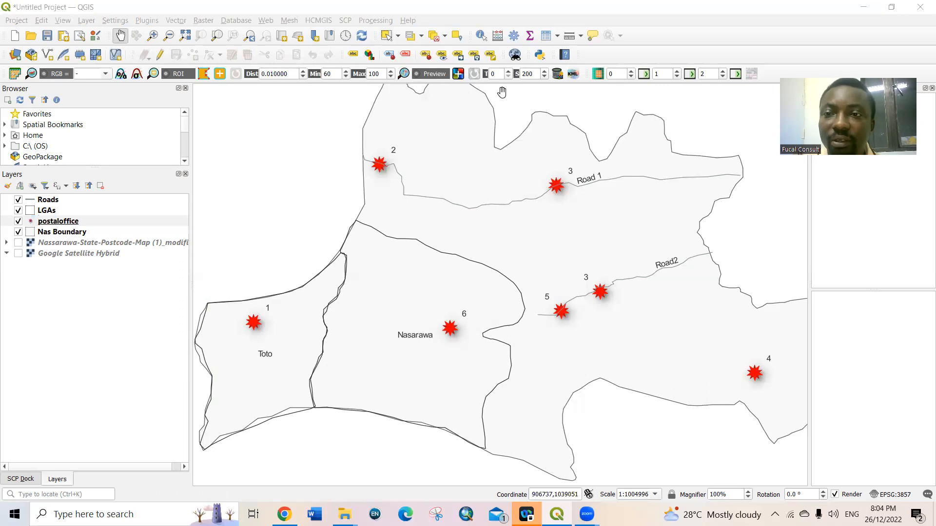